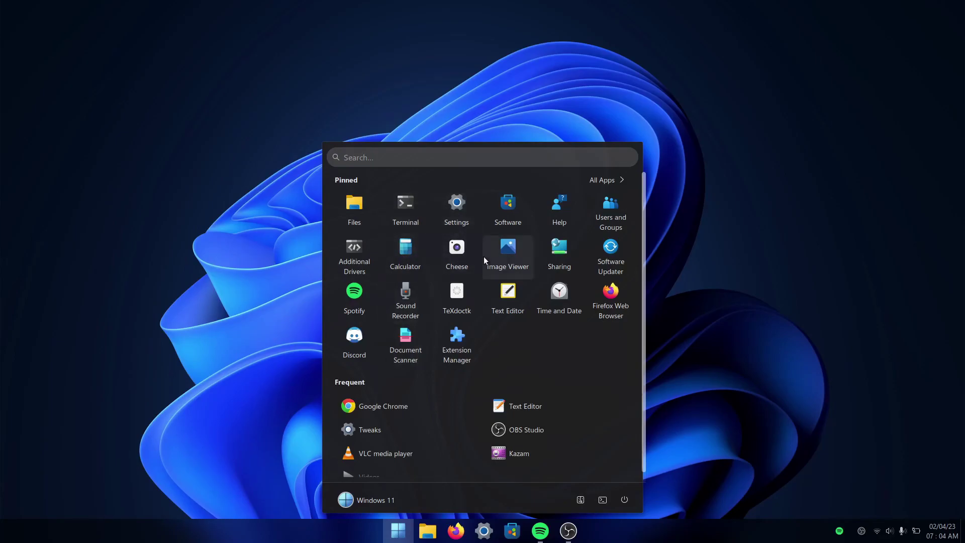
Step: Close the start menu and toggle the calendar and notifications panel open and shut
{"action": "left_click", "coordinate": [484, 256]}
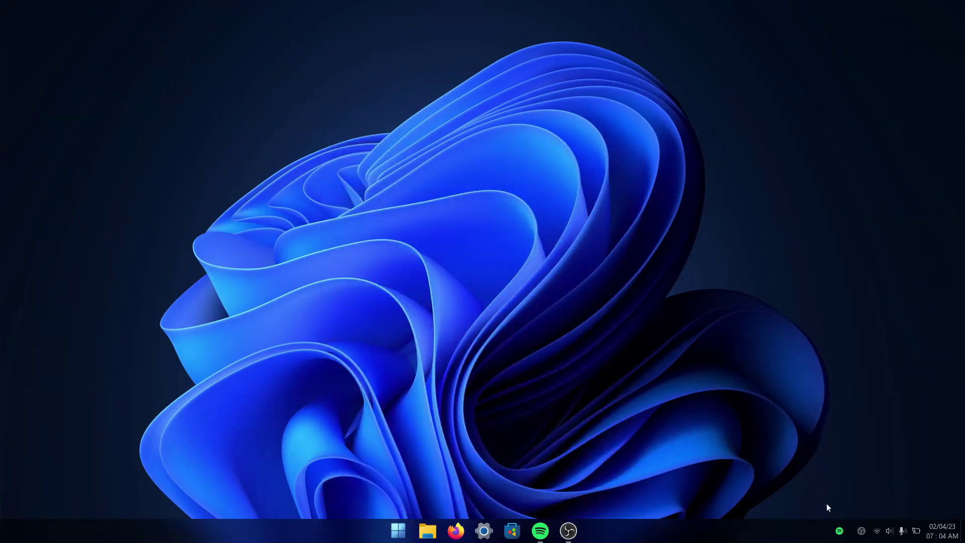
{"action": "left_click", "coordinate": [933, 528]}
{"action": "left_click", "coordinate": [933, 528]}
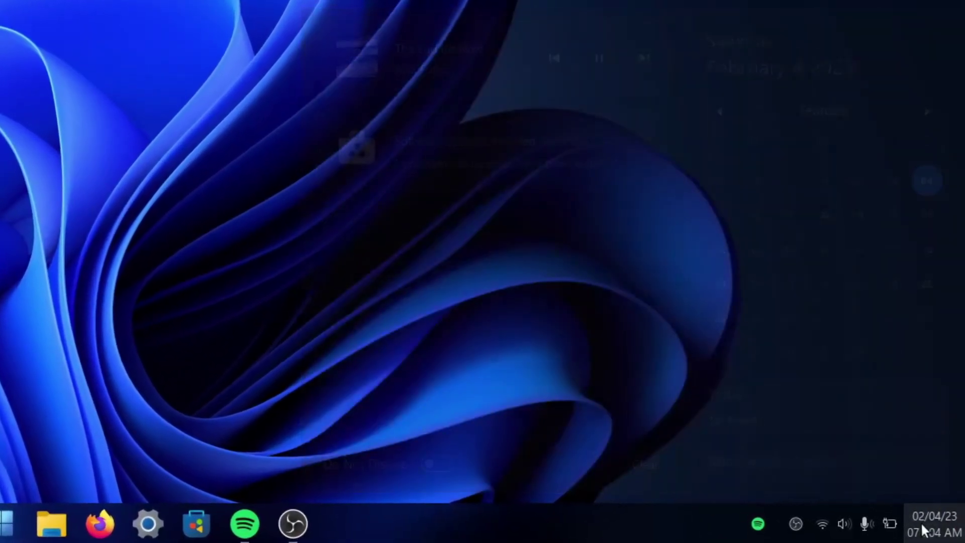
Step: Browse the quick settings Wi-Fi and battery options and the Spotify media controls
{"action": "left_click", "coordinate": [885, 527]}
{"action": "left_click", "coordinate": [896, 302]}
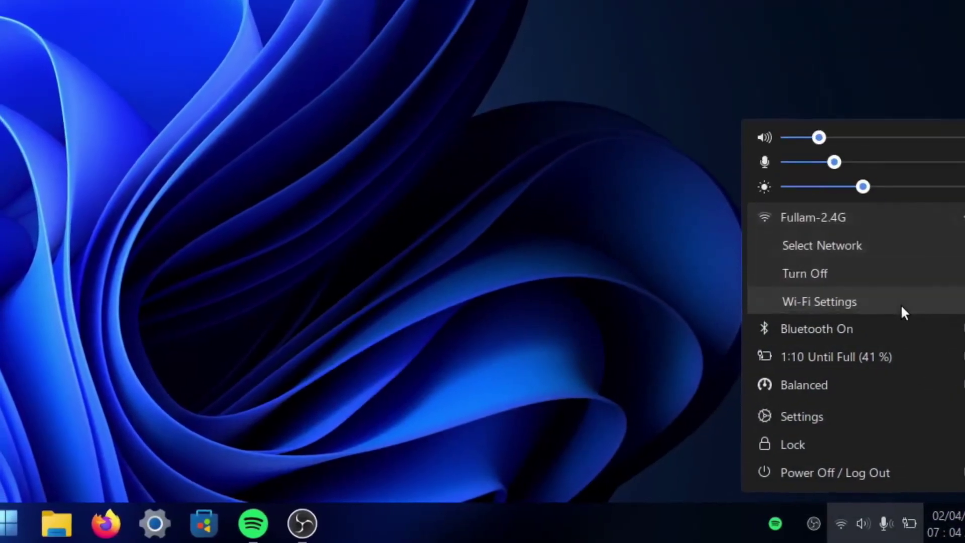
{"action": "left_click", "coordinate": [877, 358]}
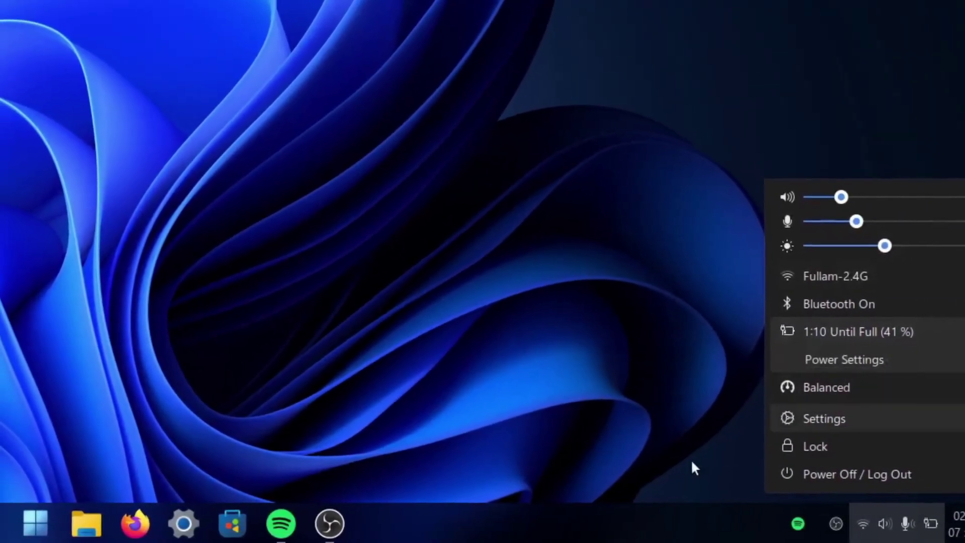
{"action": "left_click", "coordinate": [693, 468]}
{"action": "left_click", "coordinate": [797, 523]}
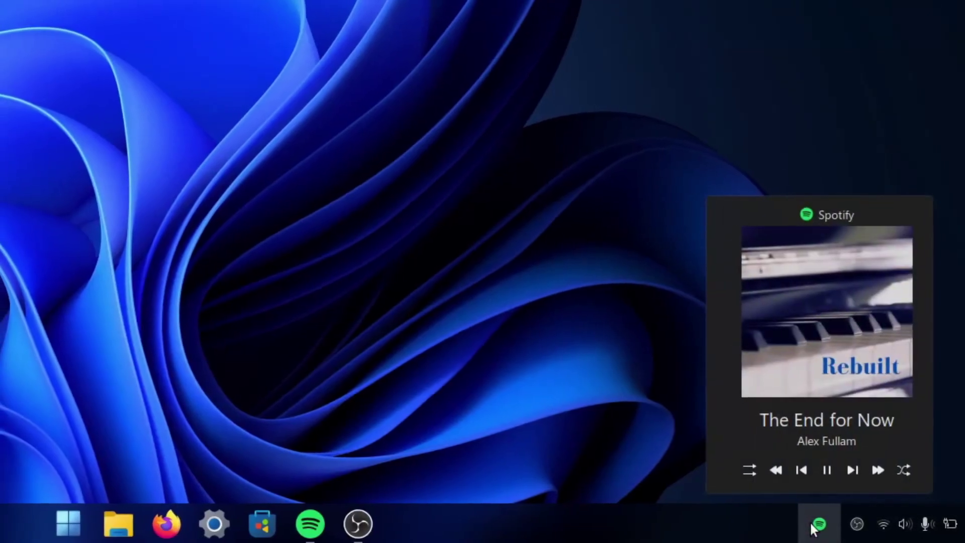
{"action": "left_click", "coordinate": [553, 429]}
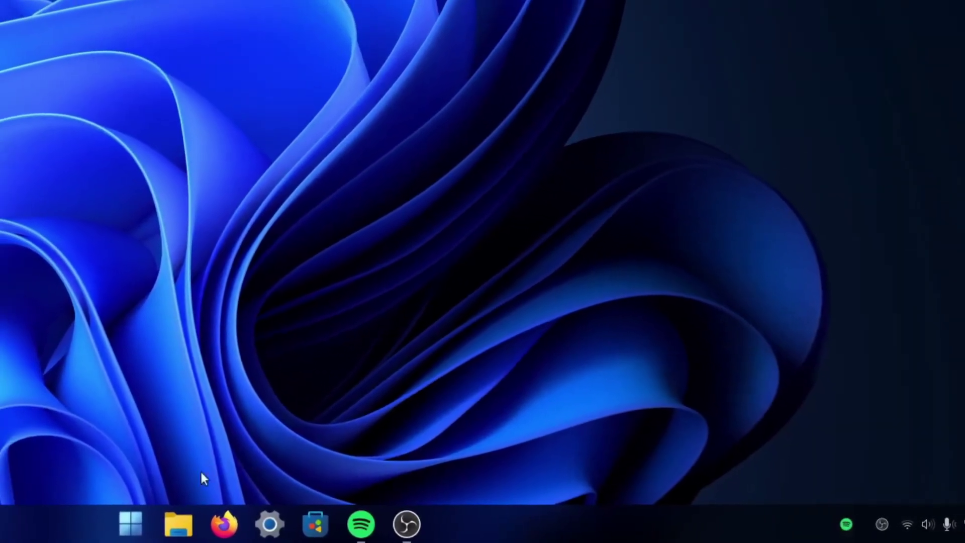
Step: Launch Files from the start menu, then reopen the start menu's session and power options
{"action": "left_click", "coordinate": [130, 523]}
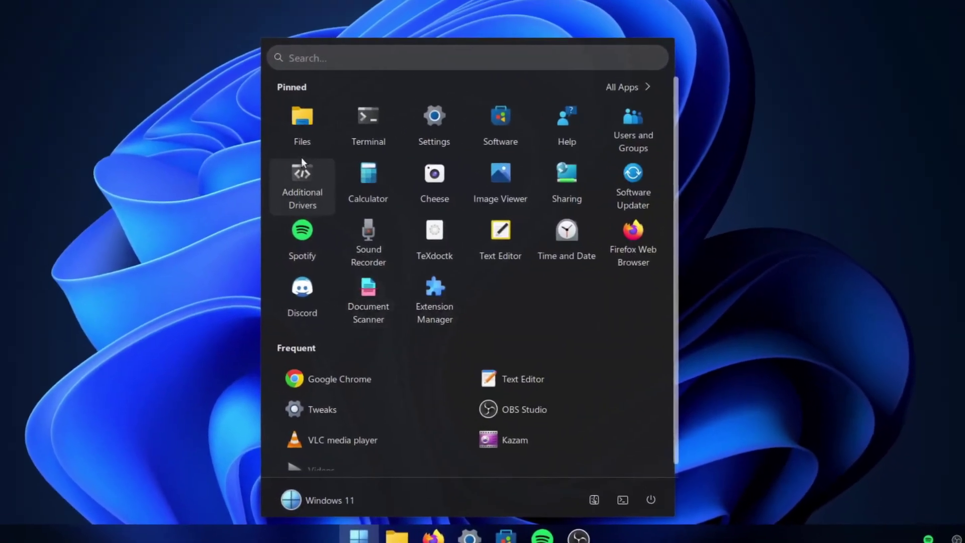
{"action": "left_click", "coordinate": [302, 125]}
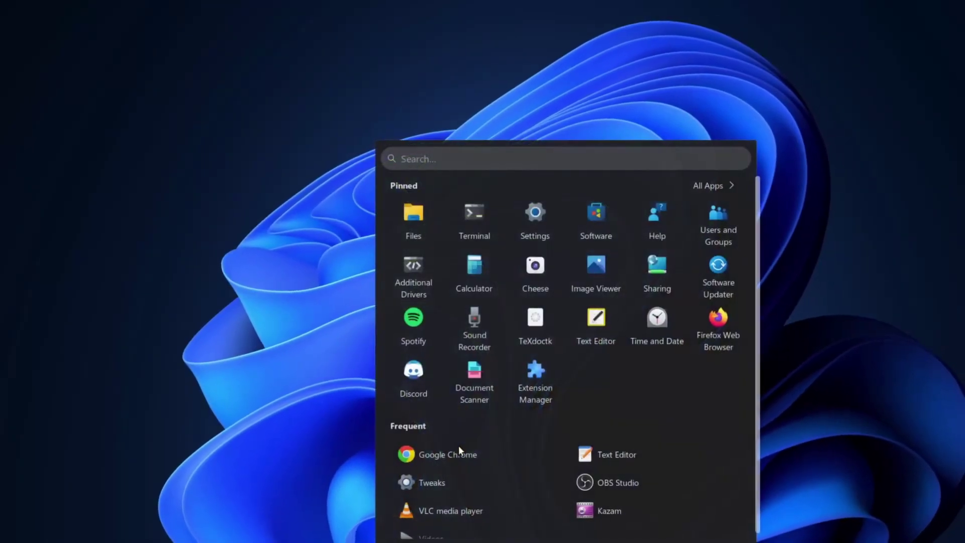
{"action": "key", "text": "super"}
{"action": "key", "text": "super"}
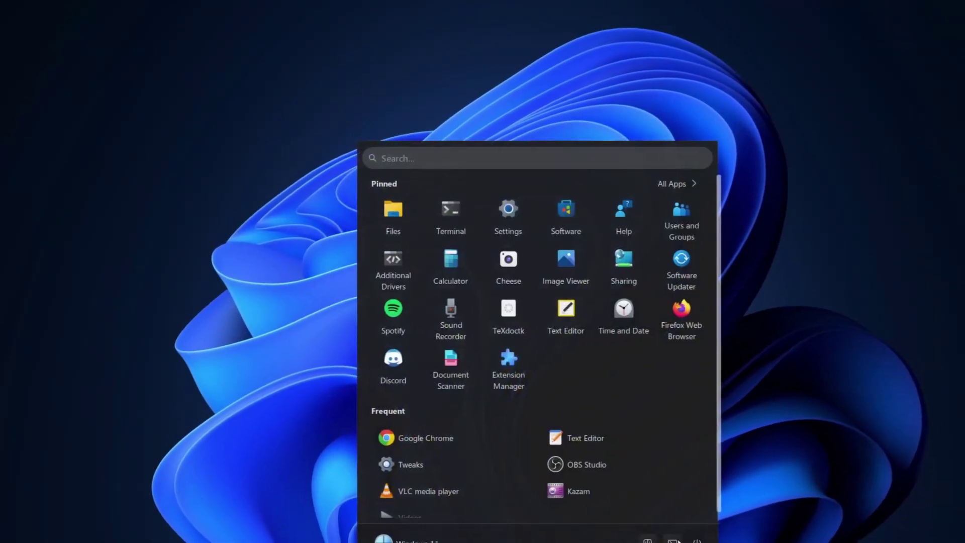
{"action": "left_click", "coordinate": [697, 541]}
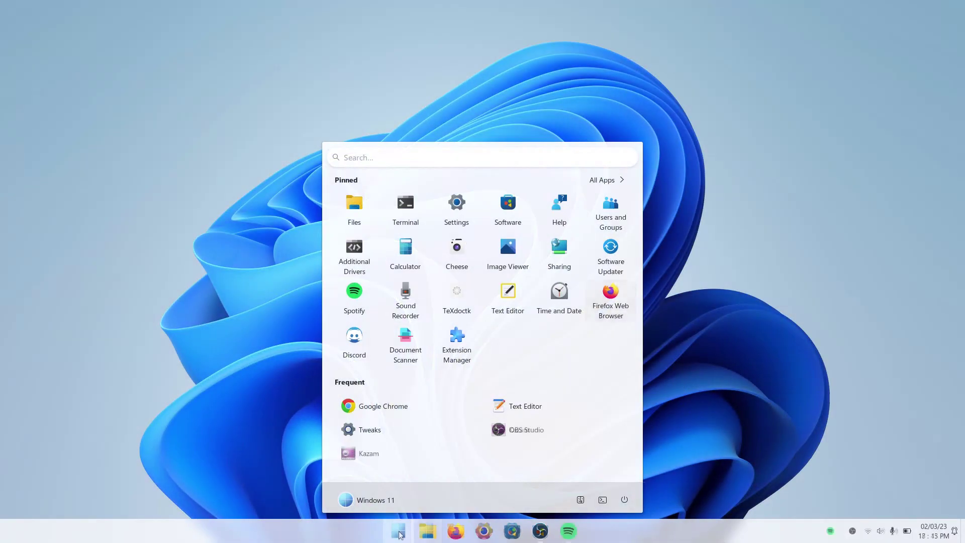
Step: Search 'chrome' in the start menu, then lock the session and unlock it with the account password
{"action": "type", "text": "chrome"}
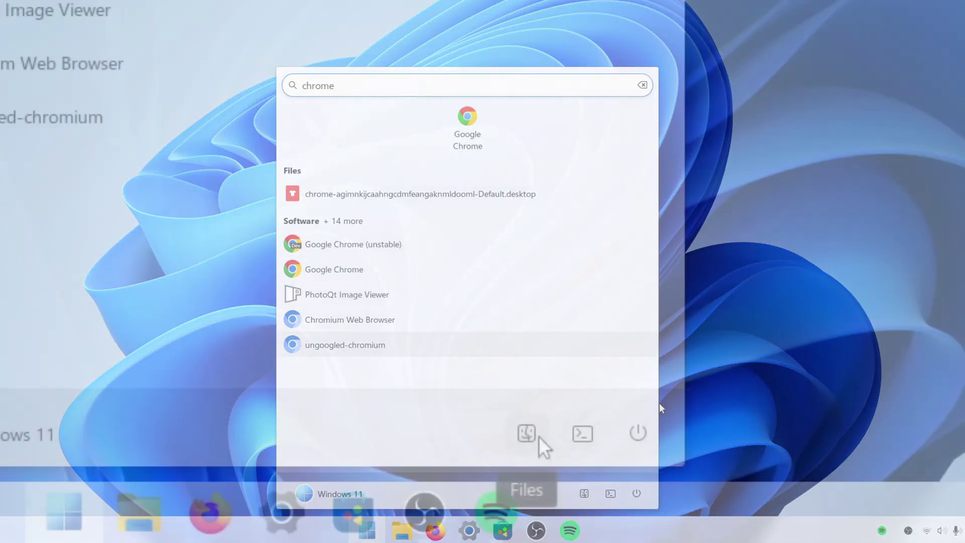
{"action": "left_click", "coordinate": [637, 493]}
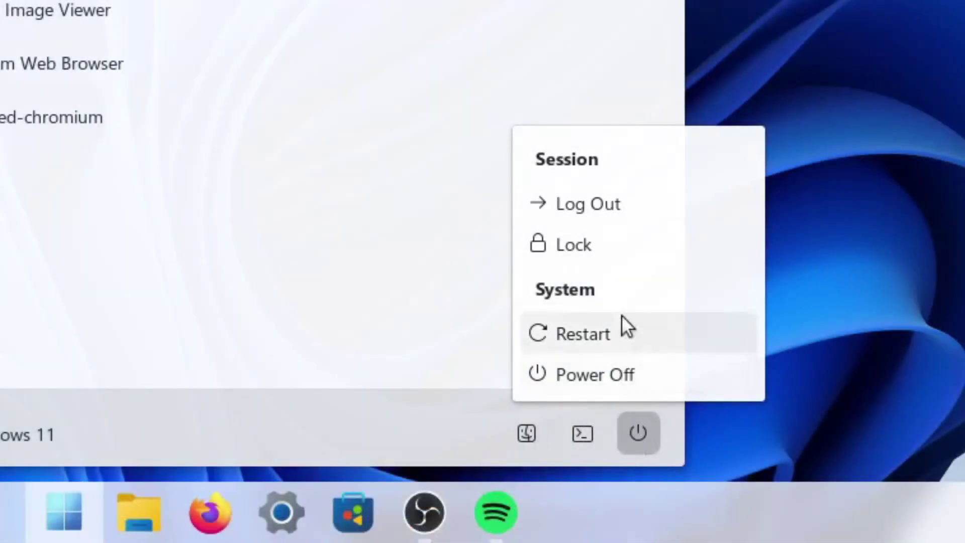
{"action": "left_click", "coordinate": [650, 256]}
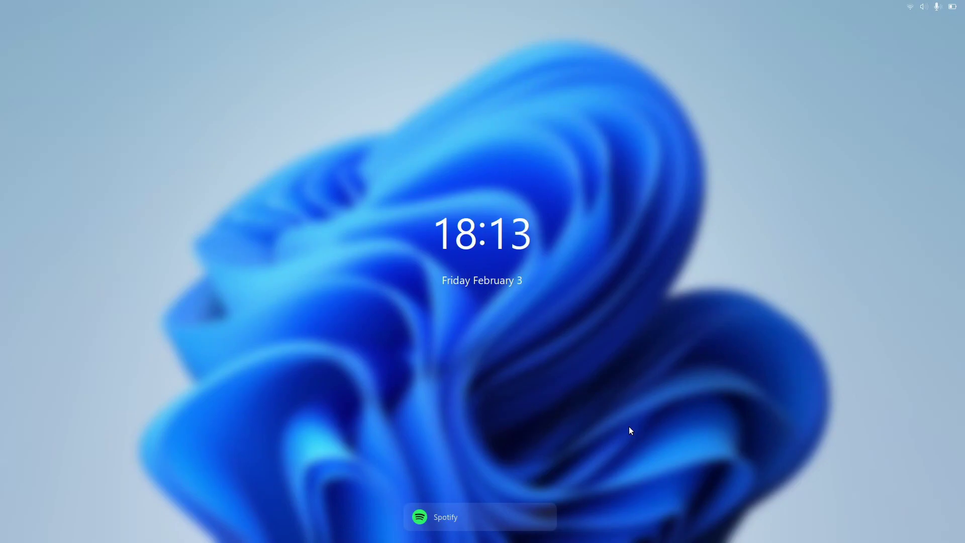
{"action": "left_click", "coordinate": [629, 427]}
{"action": "key", "text": "Return"}
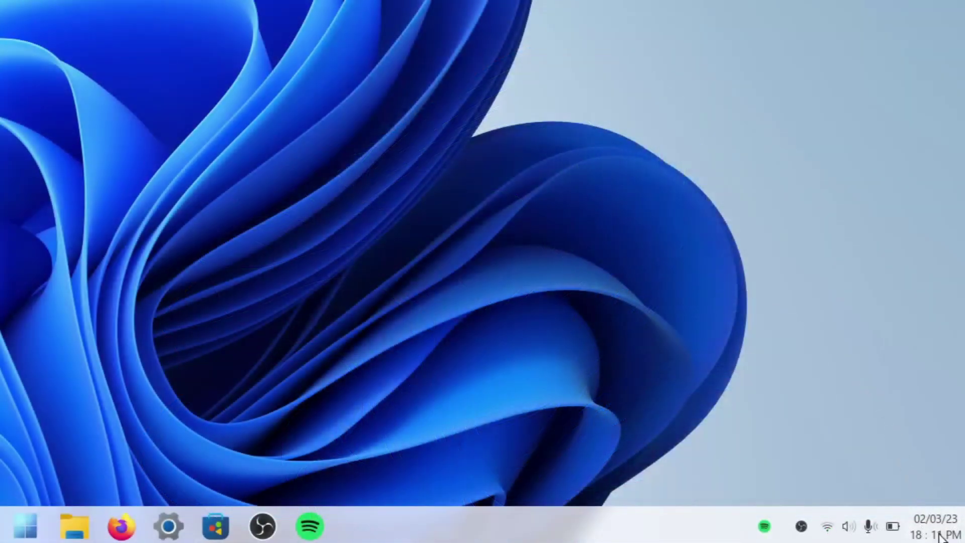
Step: Browse the calendar and quick settings menus, lower the microphone slightly, then bring up the start menu
{"action": "left_click", "coordinate": [935, 528]}
{"action": "left_click", "coordinate": [941, 536]}
{"action": "left_click", "coordinate": [878, 516]}
{"action": "left_click", "coordinate": [867, 486]}
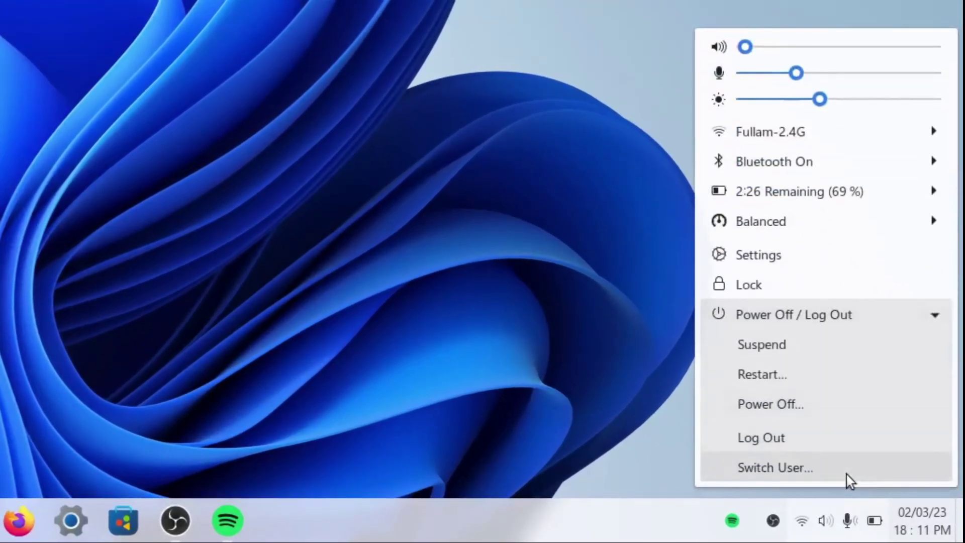
{"action": "left_click", "coordinate": [868, 231]}
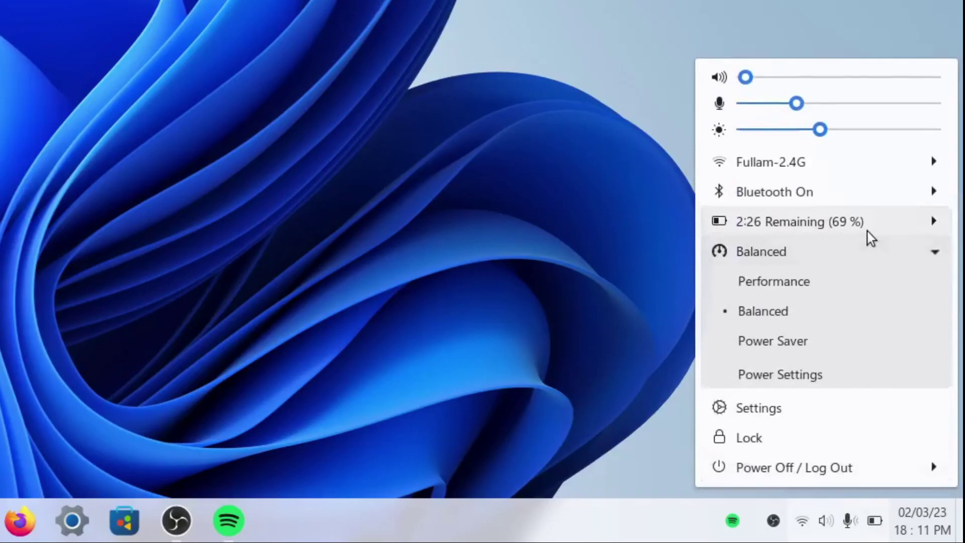
{"action": "left_click", "coordinate": [861, 228]}
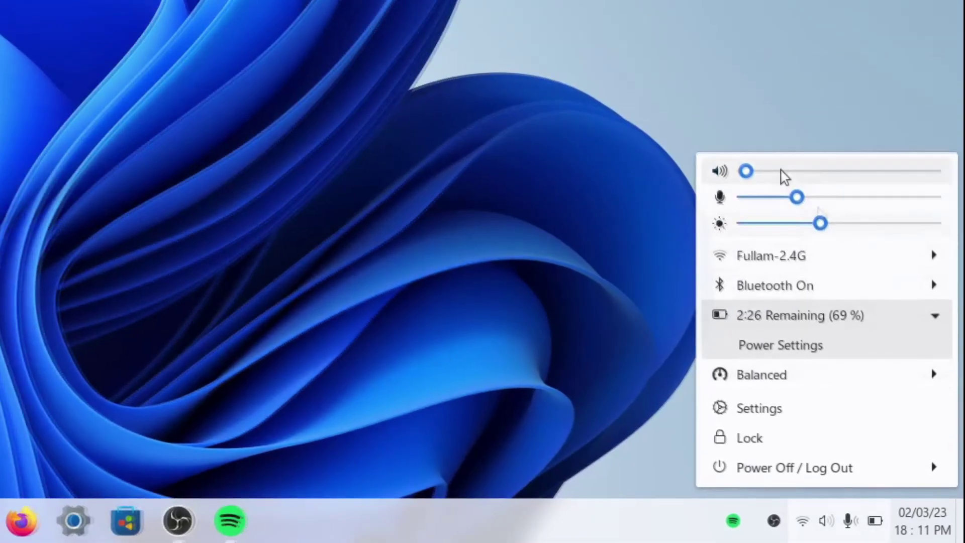
{"action": "left_click_drag", "start_coordinate": [797, 197], "coordinate": [793, 197]}
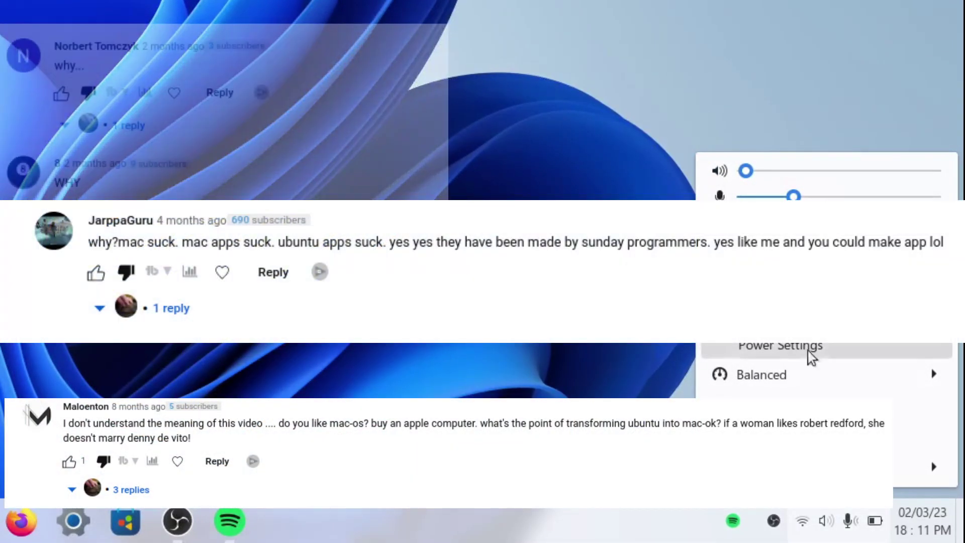
{"action": "left_click", "coordinate": [810, 520]}
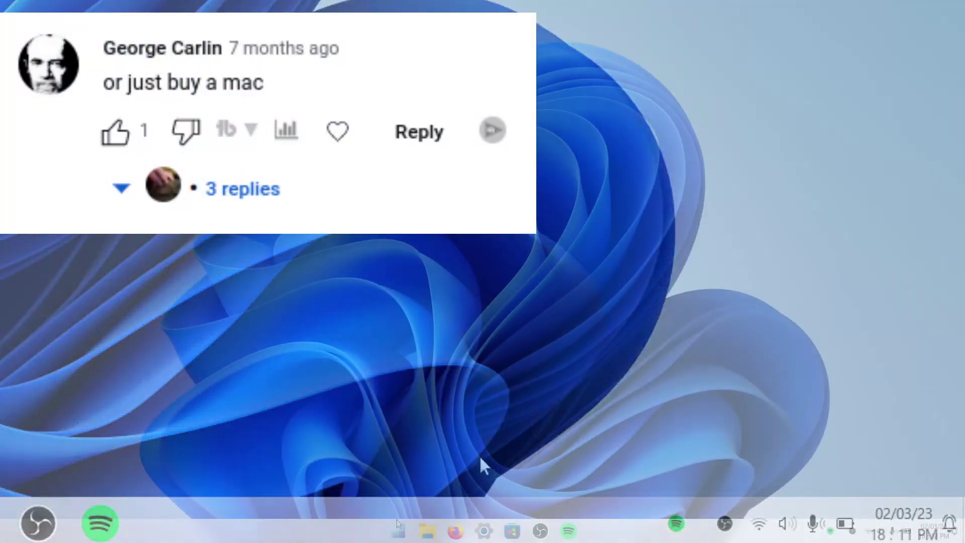
{"action": "left_click", "coordinate": [398, 526]}
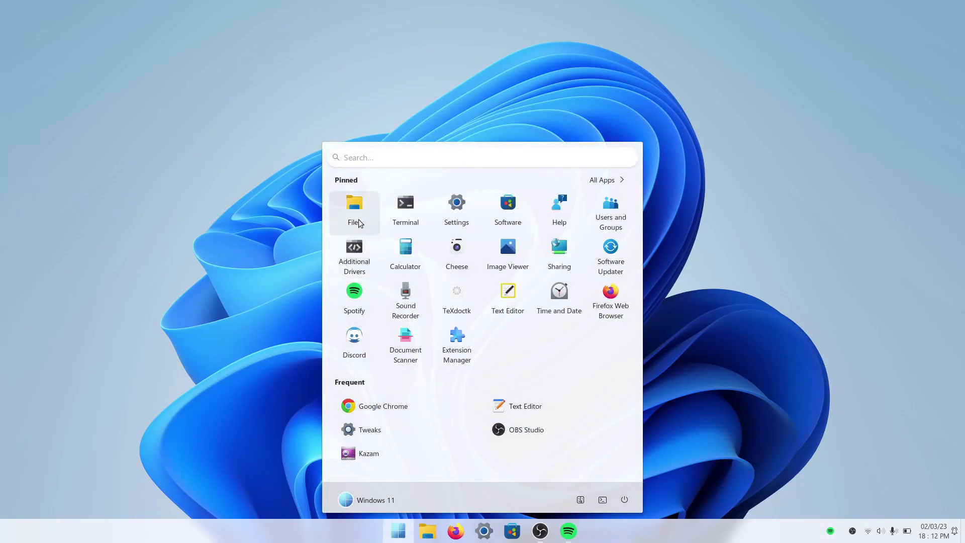
Step: Open Files from the start menu, visit Downloads, go back to Home and close the window
{"action": "left_click", "coordinate": [354, 211]}
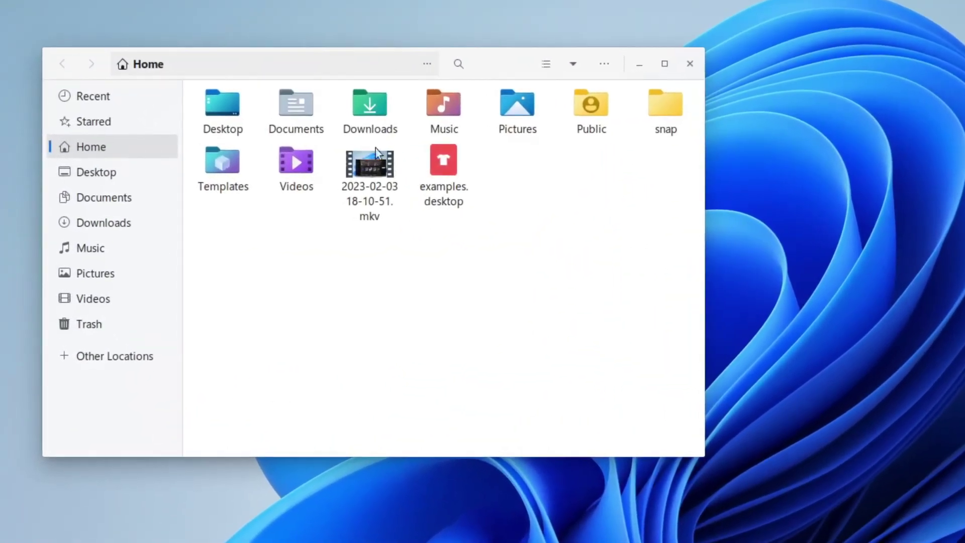
{"action": "left_click", "coordinate": [256, 124]}
{"action": "double_click", "coordinate": [376, 111]}
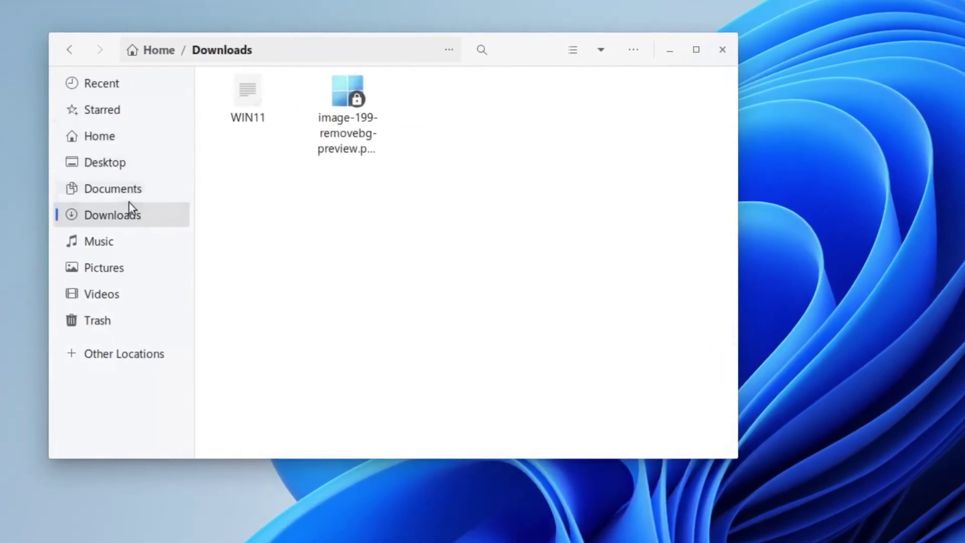
{"action": "left_click", "coordinate": [135, 144]}
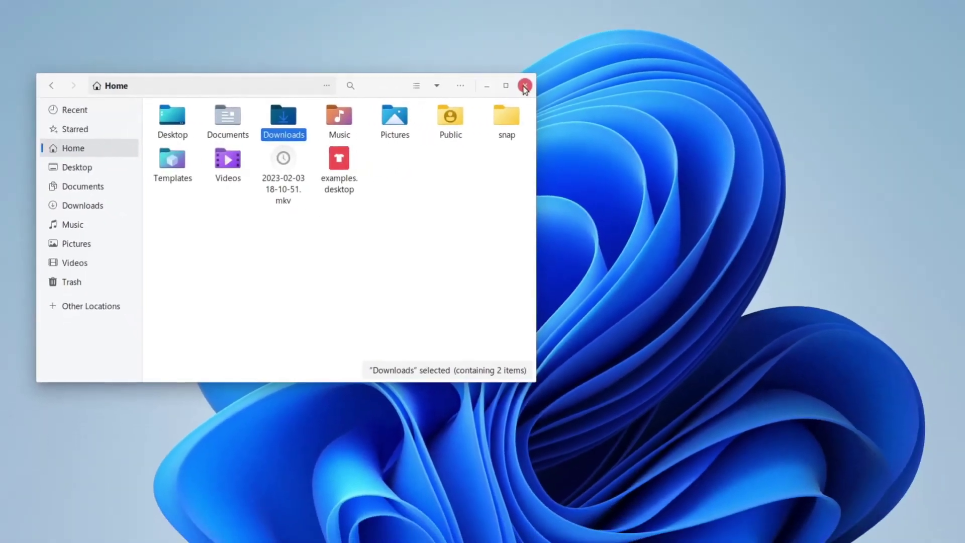
{"action": "left_click", "coordinate": [690, 63]}
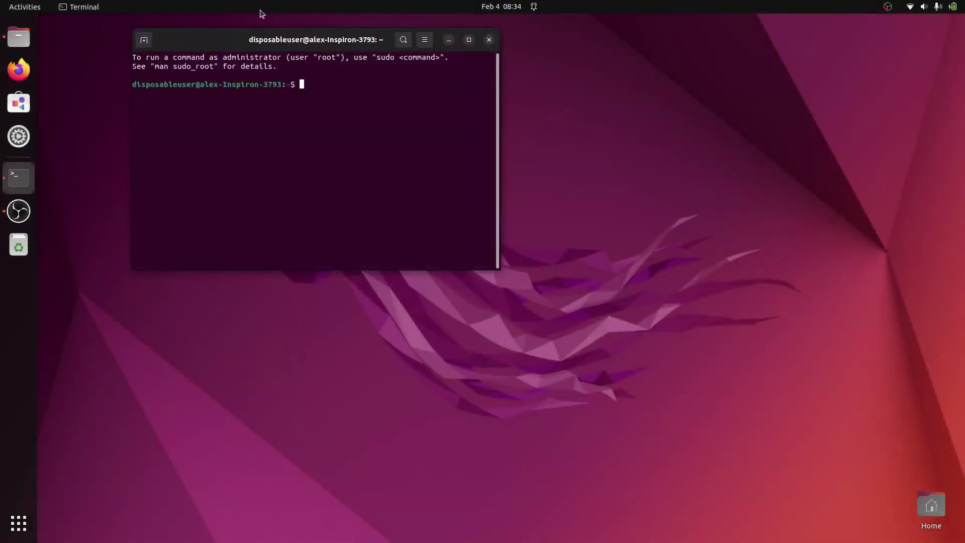
Step: Center the terminal and run 'sudo apt install git' with the account password
{"action": "left_click_drag", "start_coordinate": [279, 34], "coordinate": [412, 122]}
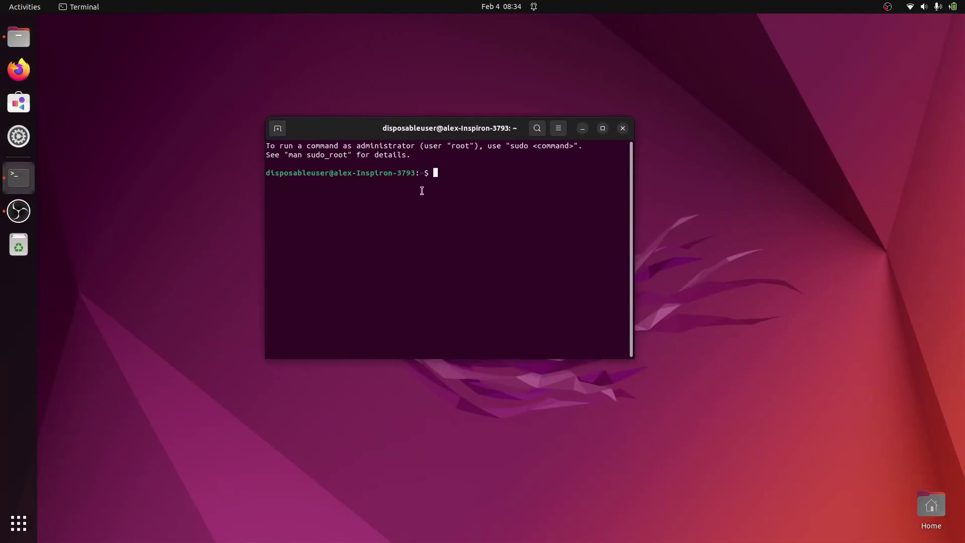
{"action": "type", "text": "sudo apt install git"}
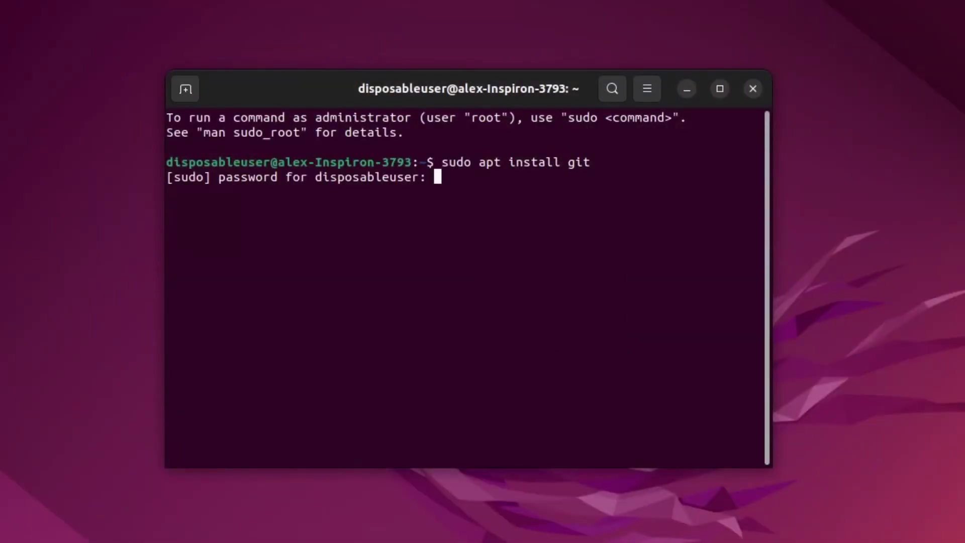
{"action": "key", "text": "Return"}
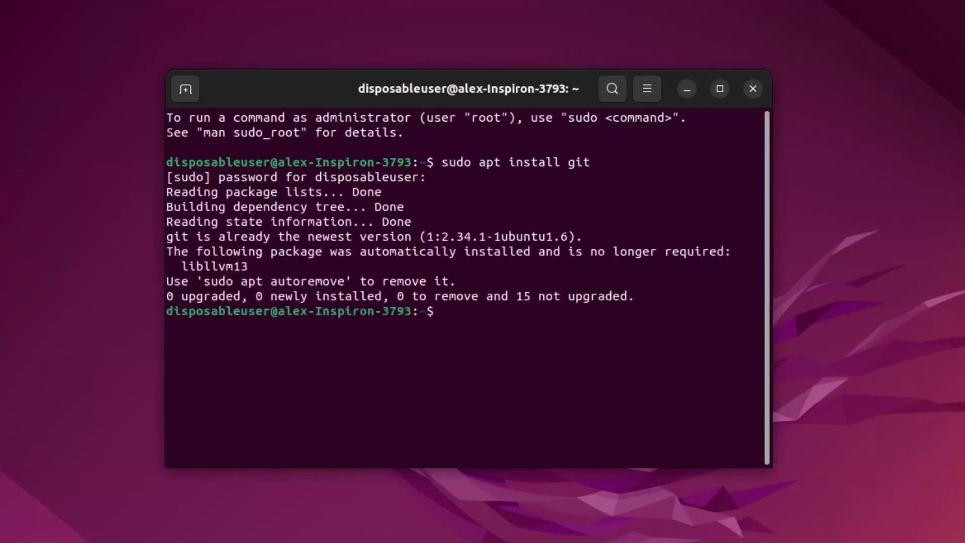
Step: Install gnome-shell-extensions, gnome-shell-extension-prefs and gnome-tweaks, then show the Activities overview
{"action": "type", "text": "sudo apt install gnome-shell-extensions gnome-shell-extension-prefs gnome-tweaks"}
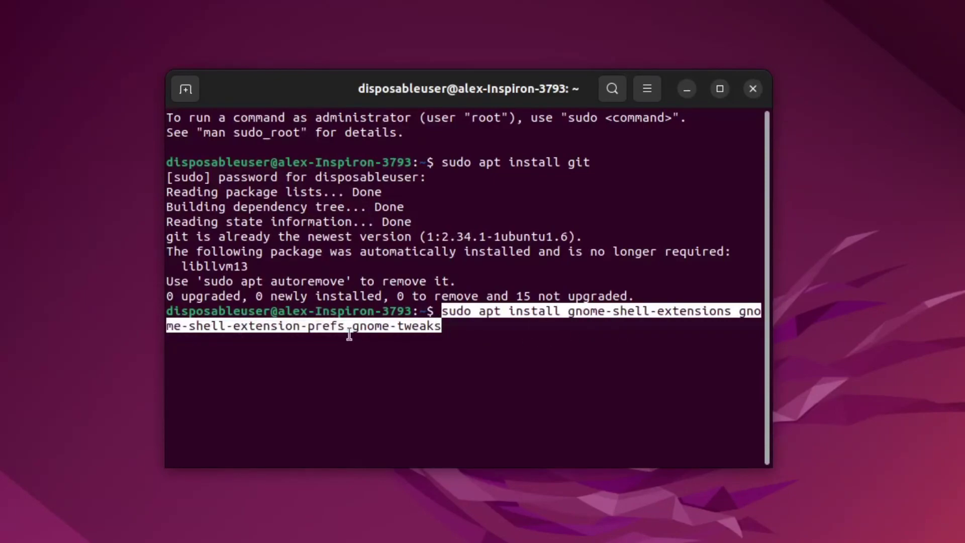
{"action": "key", "text": "End"}
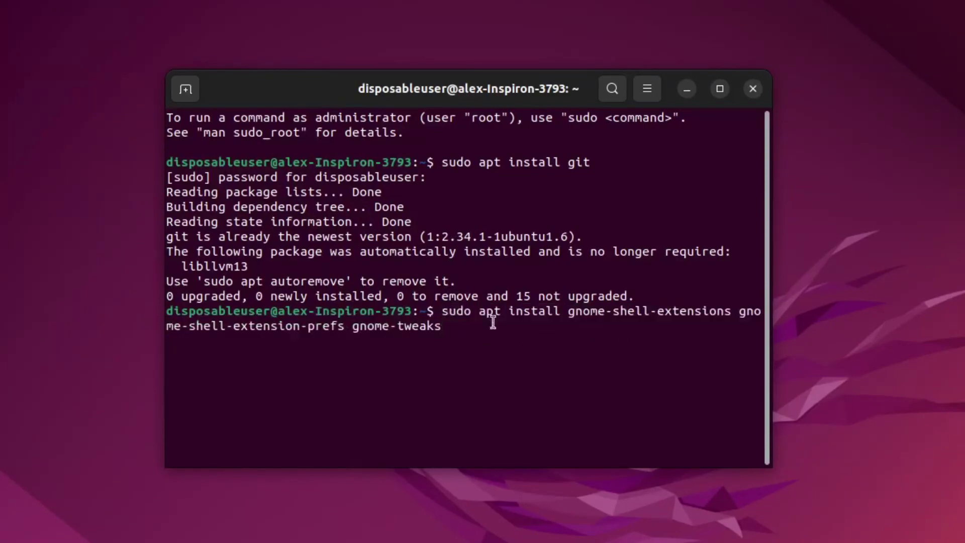
{"action": "key", "text": "Return"}
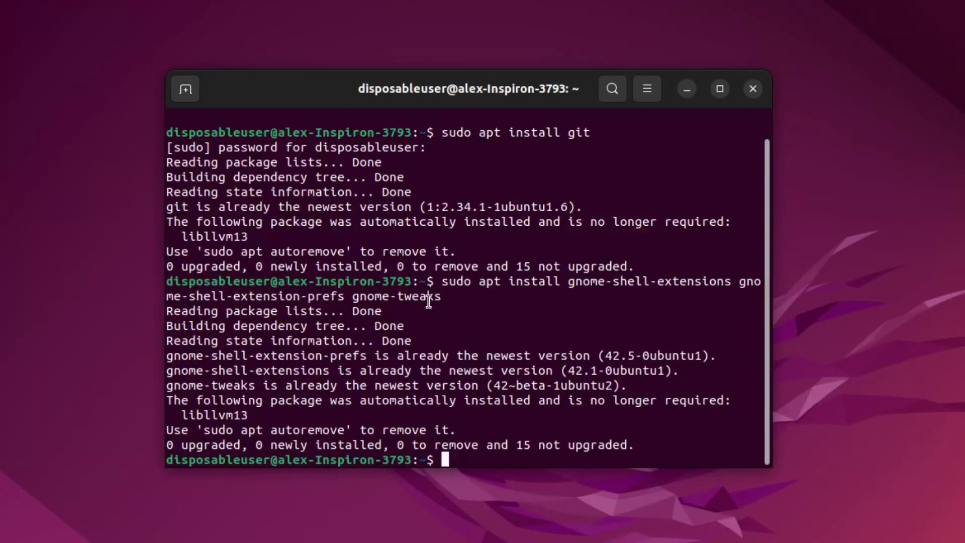
{"action": "key", "text": "super"}
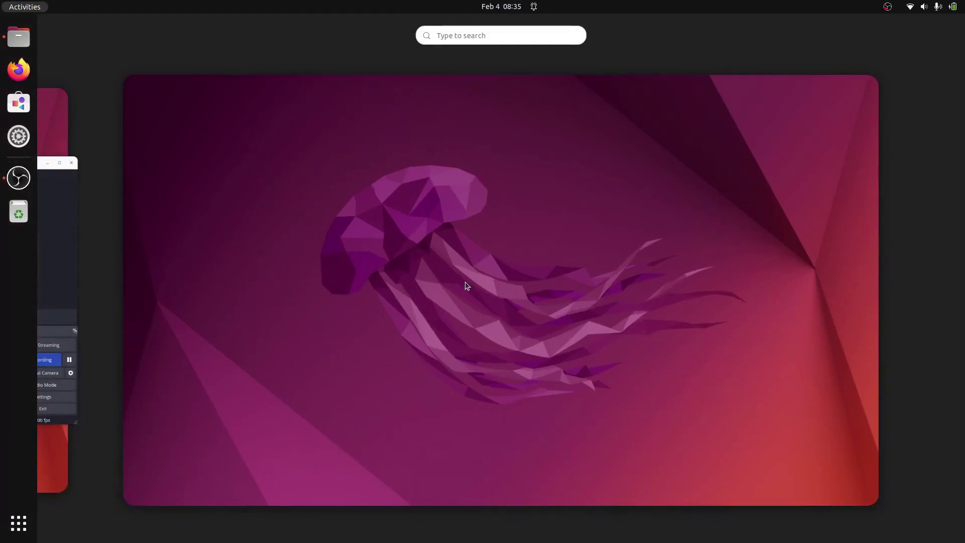
Step: Launch Extension Manager via an 'exten' Activities search and switch on User Themes in the Installed list
{"action": "type", "text": "exten"}
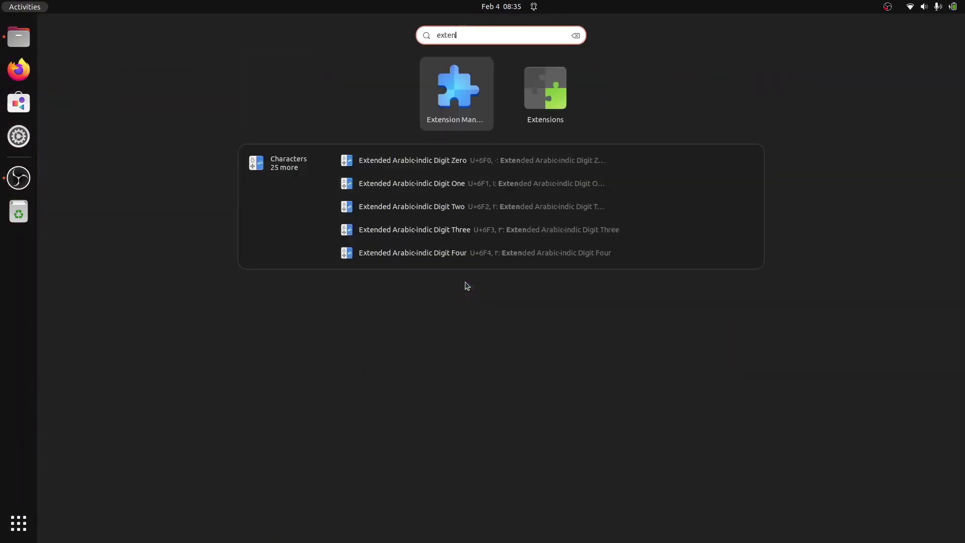
{"action": "left_click", "coordinate": [449, 97]}
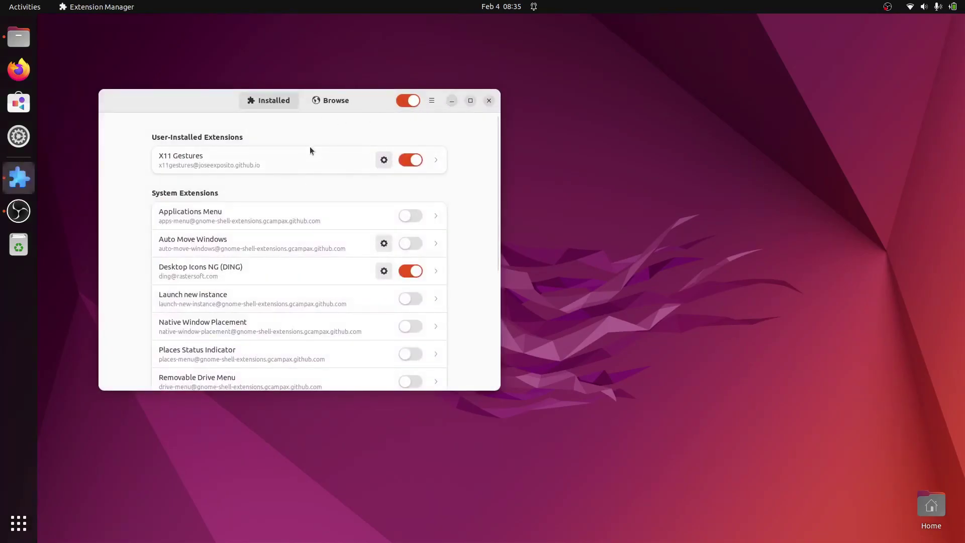
{"action": "scroll", "coordinate": [310, 185], "scroll_direction": "down", "scroll_amount": 5}
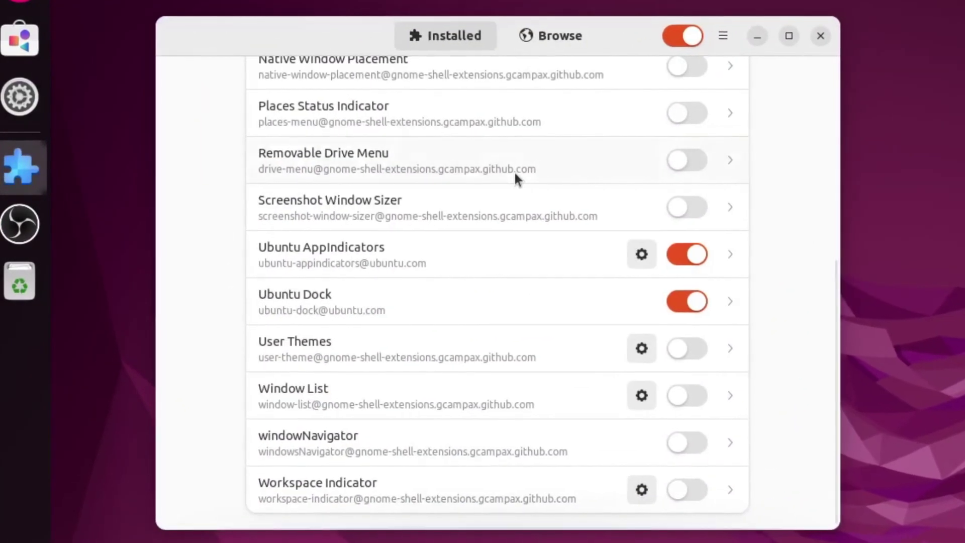
{"action": "left_click", "coordinate": [685, 358]}
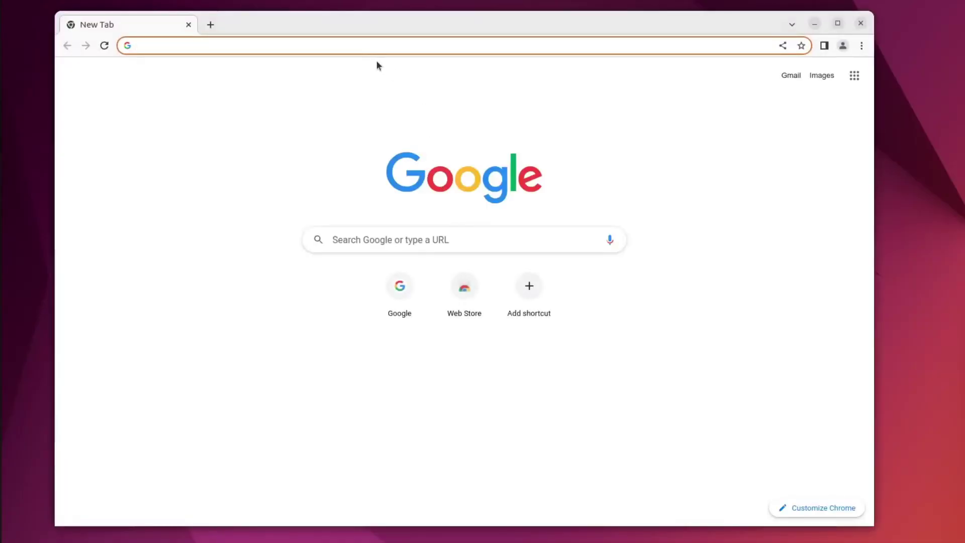
Step: Load the Win11-icon-theme GitHub page in Chrome and copy its HTTPS clone URL from the Code panel
{"action": "type", "text": "https://github.com/yeyushengfan258/Win11-icon-theme"}
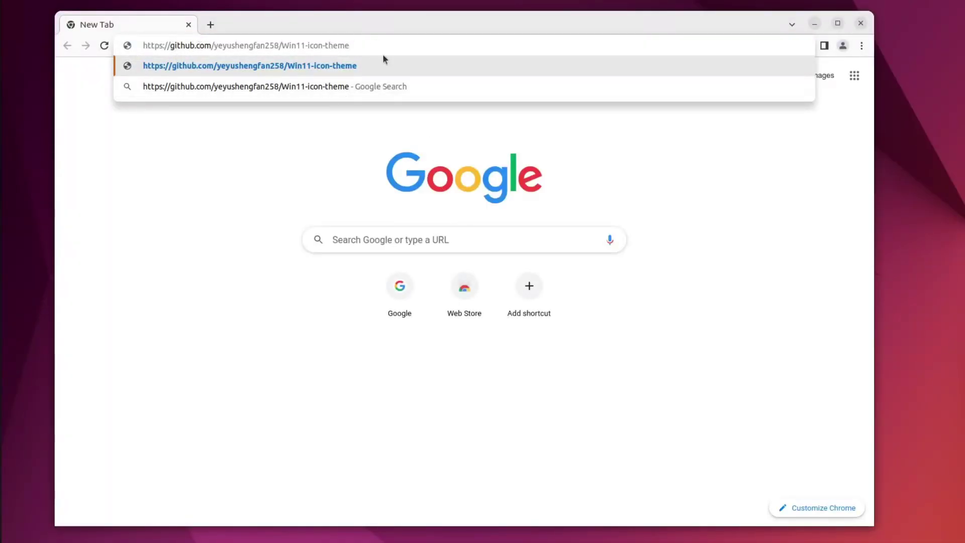
{"action": "key", "text": "Return"}
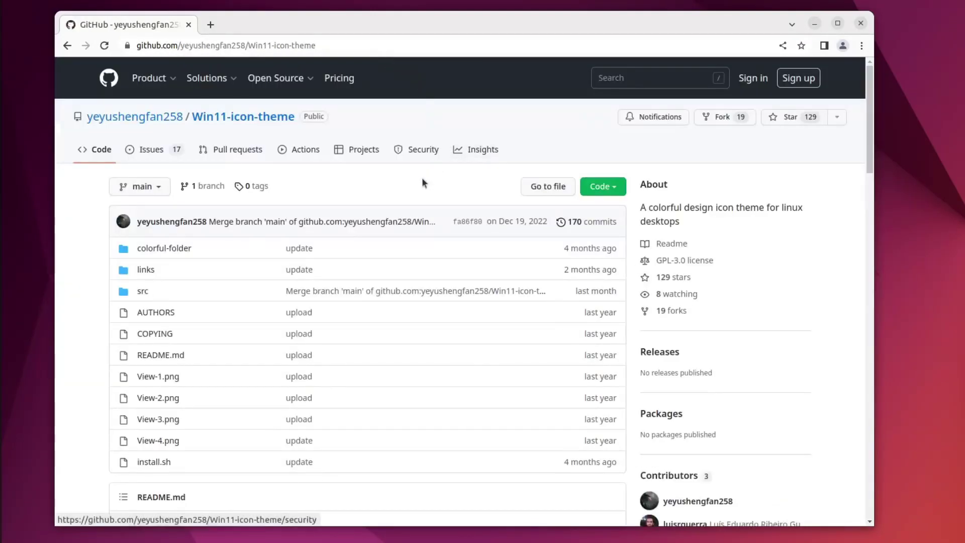
{"action": "scroll", "coordinate": [422, 180], "scroll_direction": "down", "scroll_amount": 6}
{"action": "scroll", "coordinate": [422, 182], "scroll_direction": "up", "scroll_amount": 6}
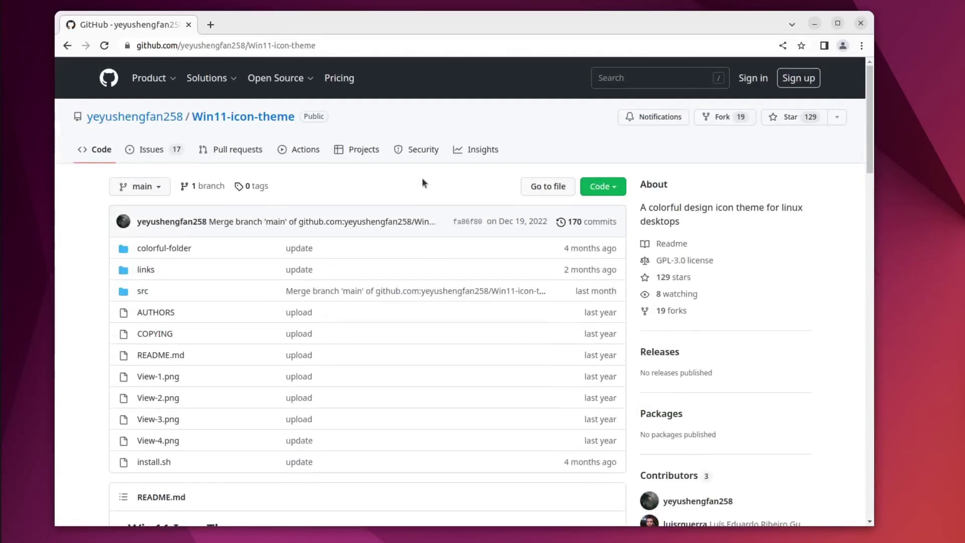
{"action": "triple_click", "coordinate": [599, 198]}
{"action": "left_click", "coordinate": [603, 187]}
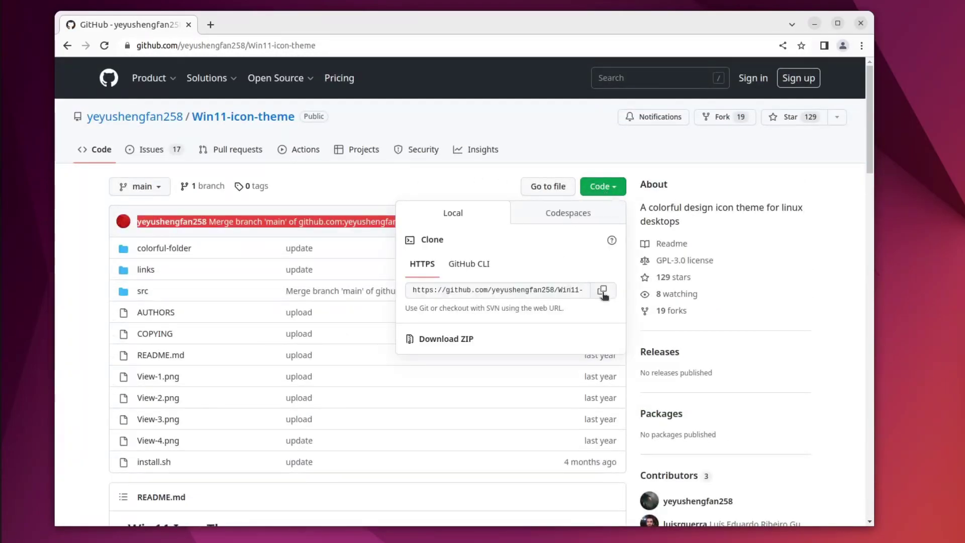
{"action": "left_click", "coordinate": [503, 187]}
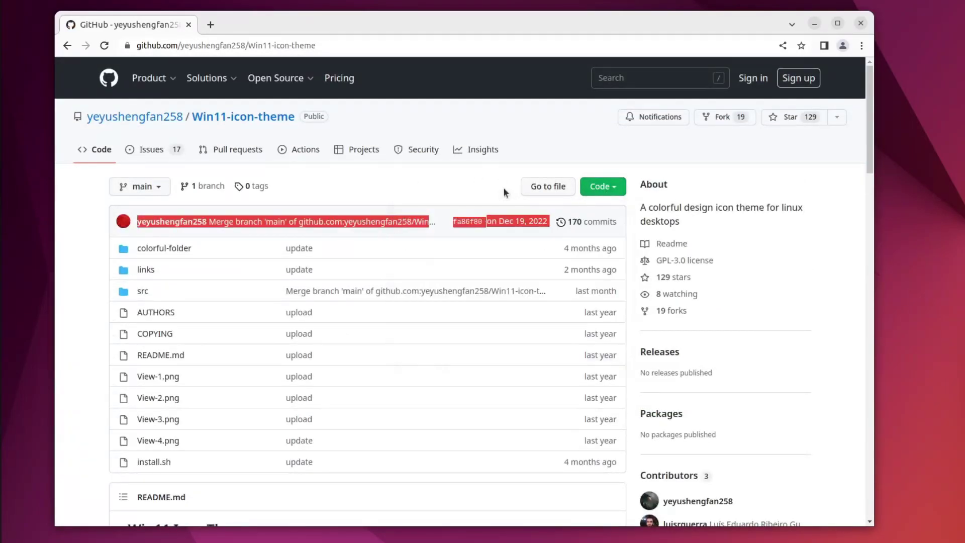
{"action": "left_click", "coordinate": [481, 202]}
Step: Clone the Win11-icon-theme repository with git clone in a new terminal
{"action": "key", "text": "ctrl+alt+t"}
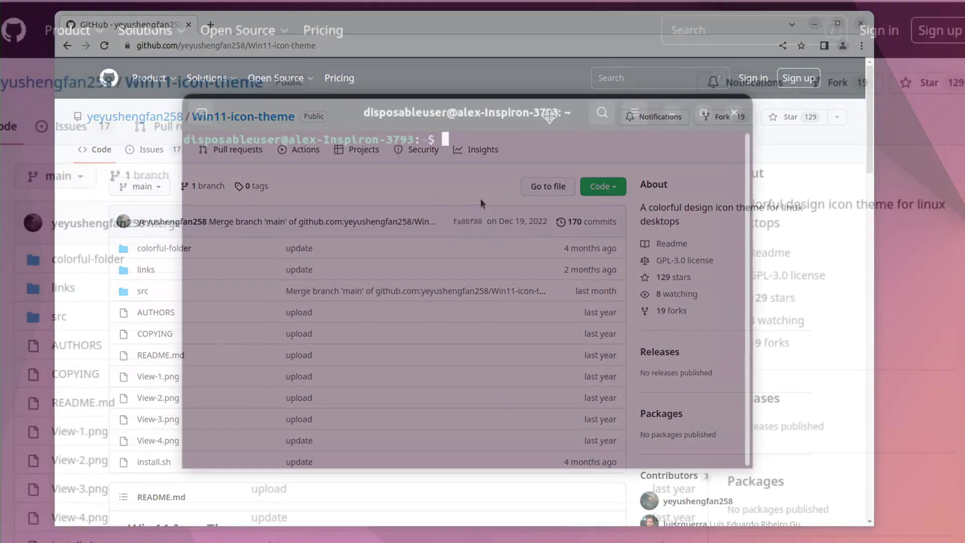
{"action": "type", "text": "git clone"}
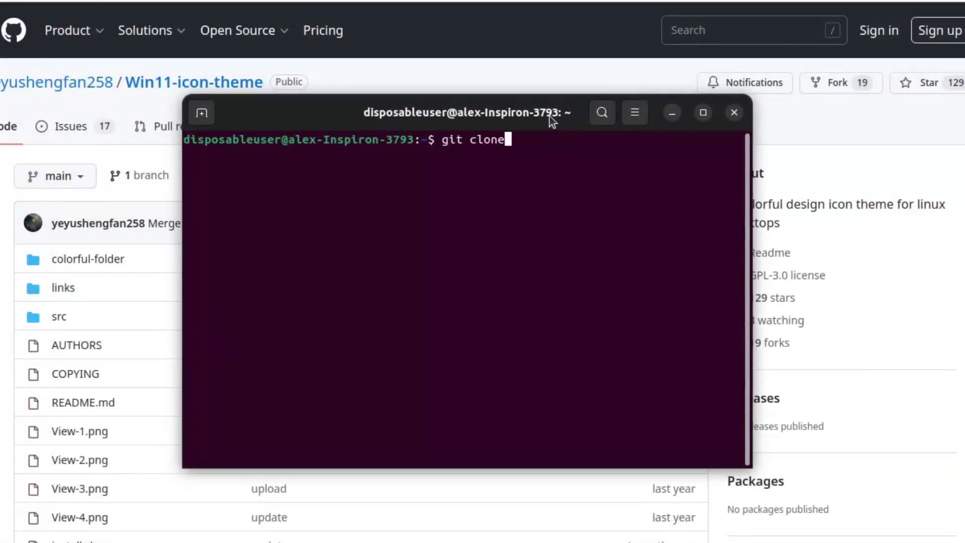
{"action": "key", "text": "ctrl+shift+v"}
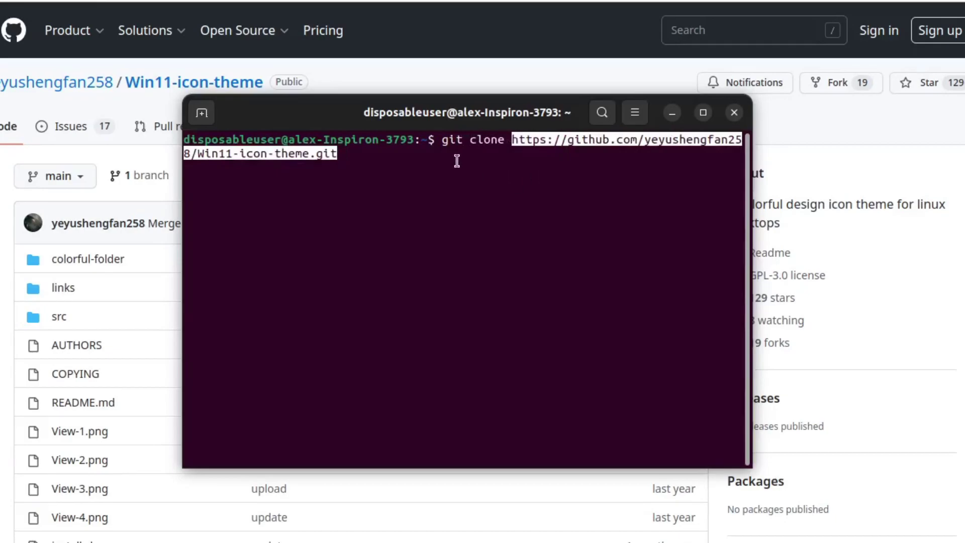
{"action": "key", "text": "Return"}
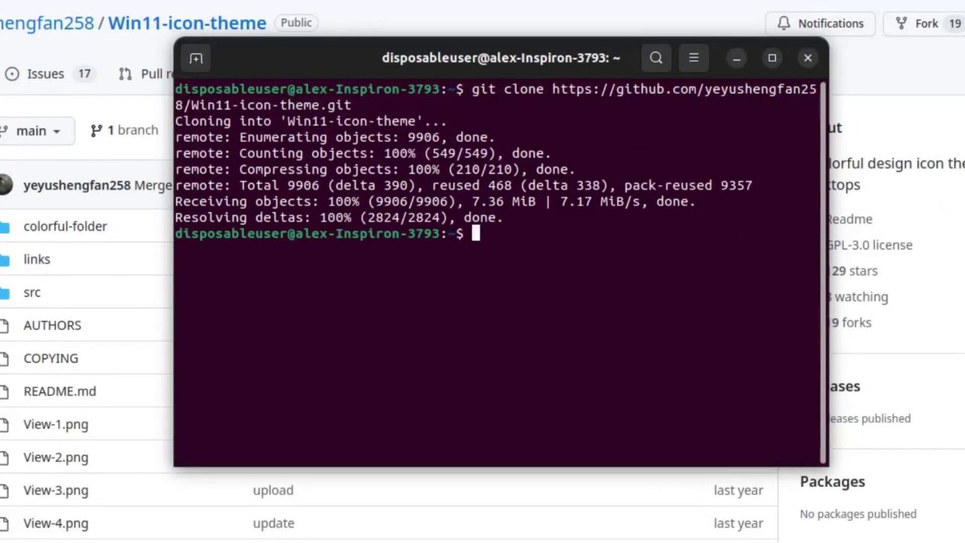
Step: Run ./install.sh inside Win11-icon-theme to install the Win11 icons, then return to the home folder
{"action": "type", "text": "cd"}
{"action": "key", "text": "Tab"}
{"action": "key", "text": "Tab"}
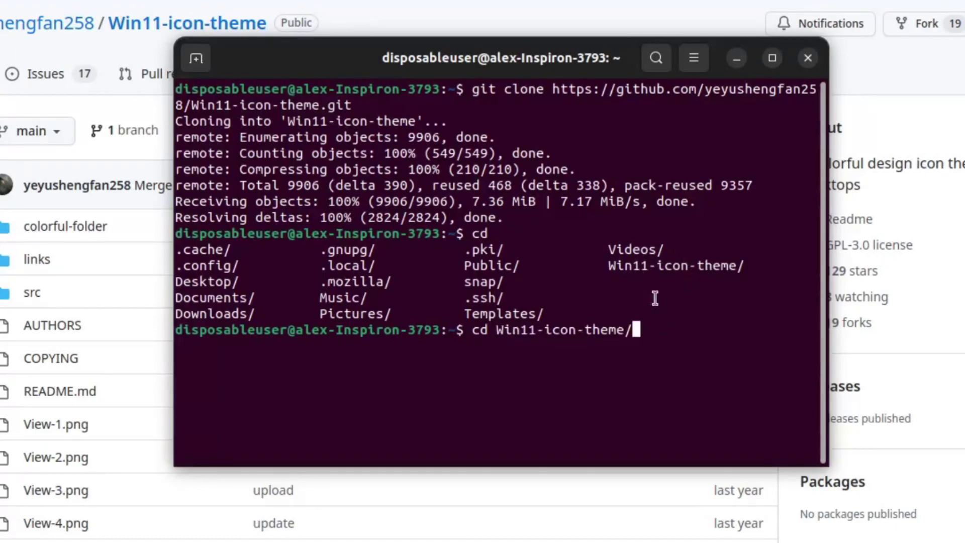
{"action": "key", "text": "Return"}
{"action": "type", "text": "ls"}
{"action": "key", "text": "Return"}
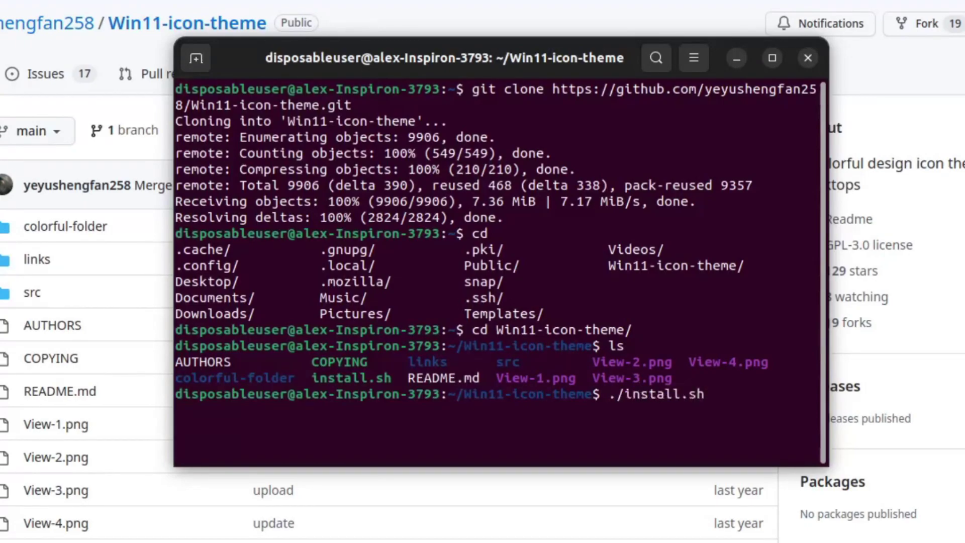
{"action": "key", "text": "Return"}
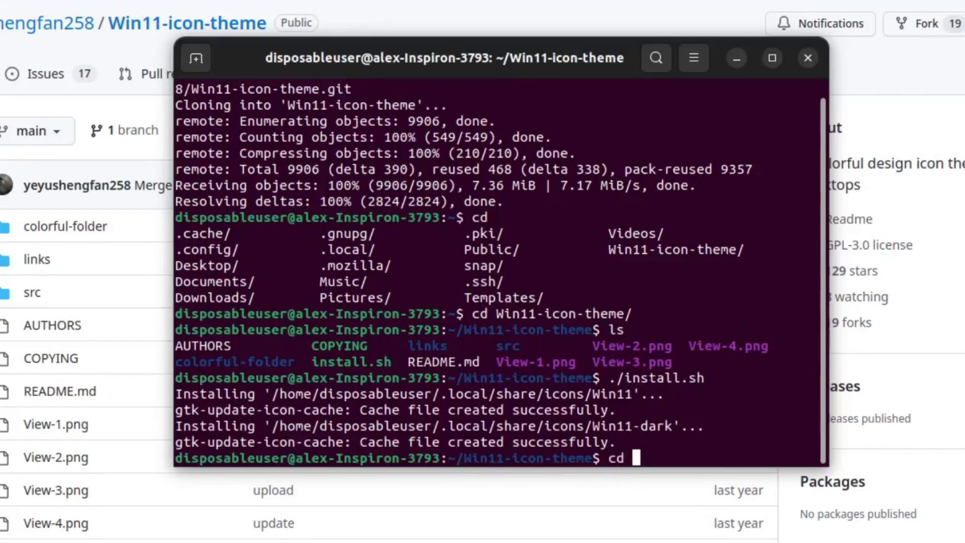
{"action": "key", "text": "Return"}
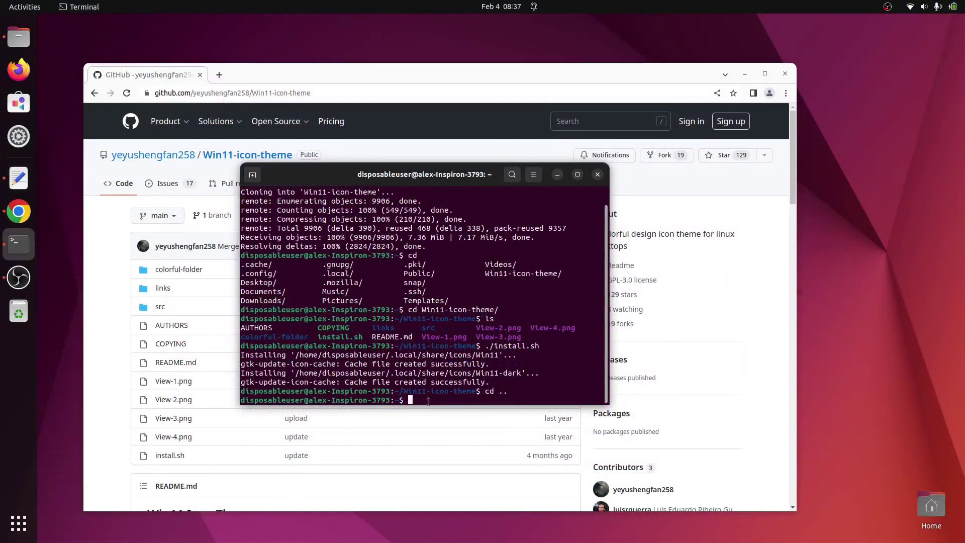
{"action": "key", "text": "super"}
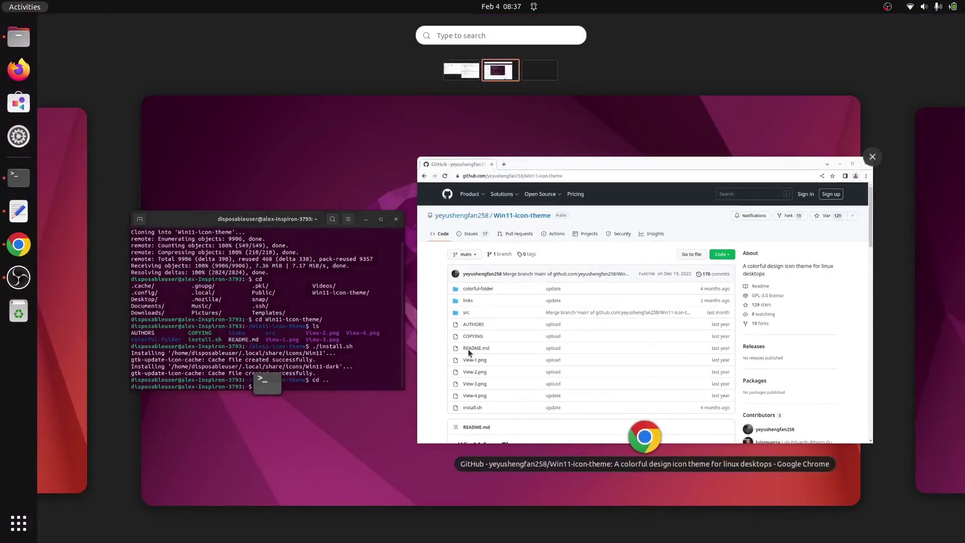
Step: Open Tweaks from a 'tw' search and switch the Appearance icon theme from Yaru to Win11
{"action": "type", "text": "tw"}
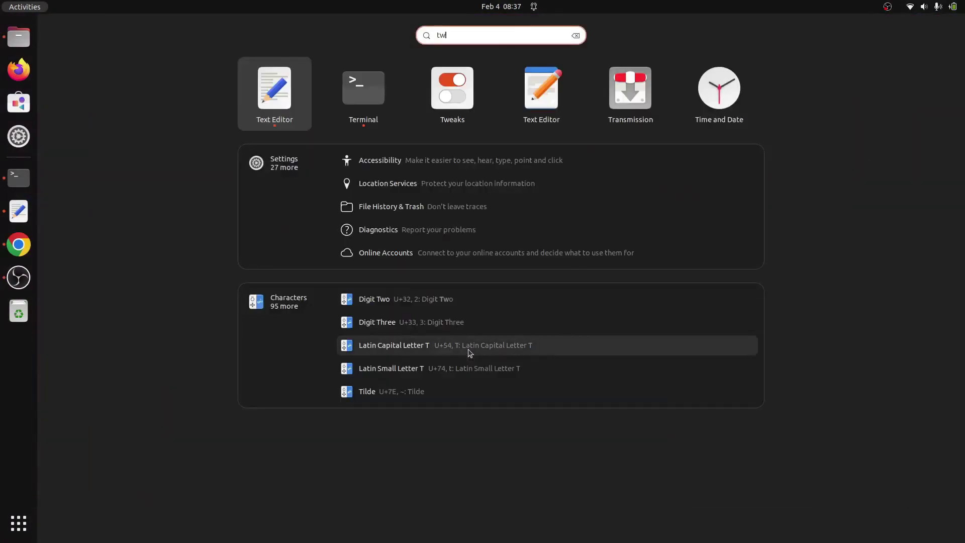
{"action": "left_click", "coordinate": [442, 123]}
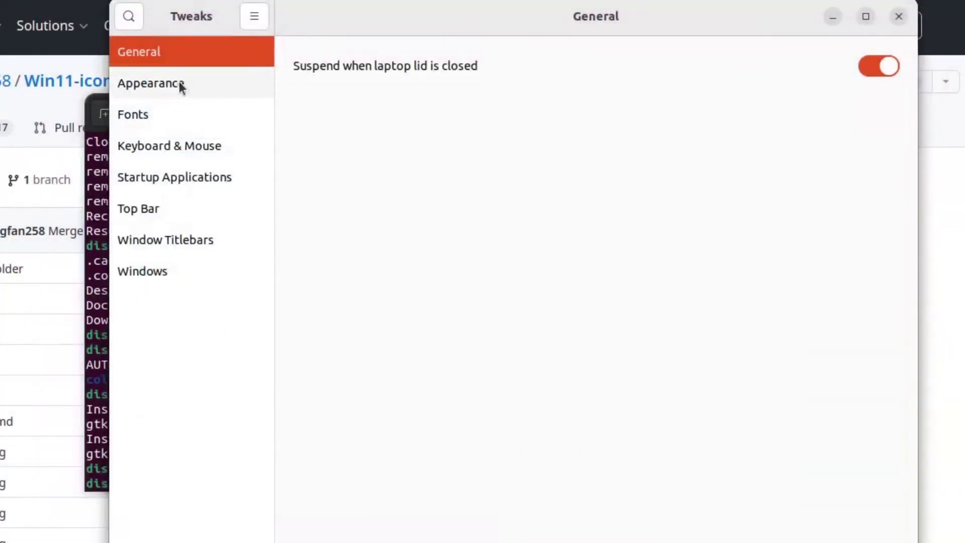
{"action": "left_click", "coordinate": [179, 87]}
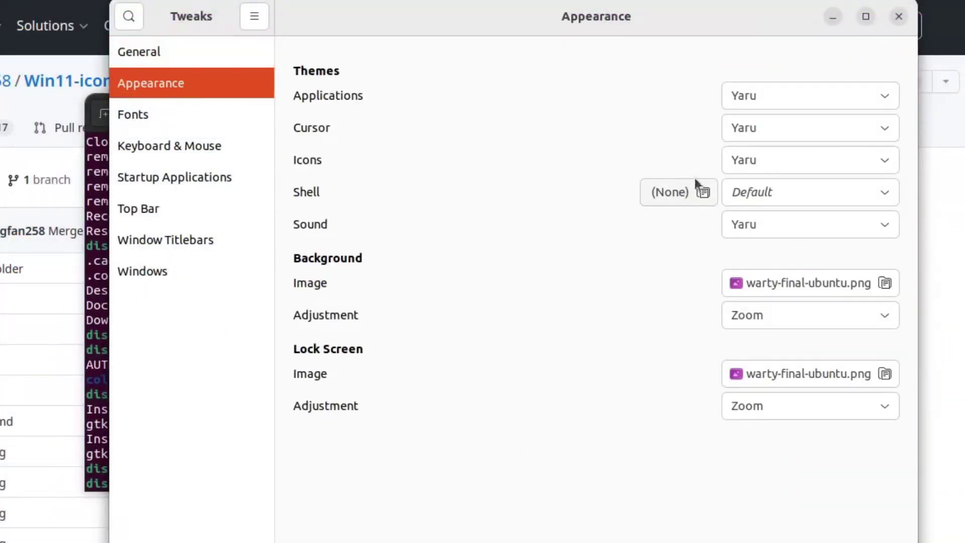
{"action": "left_click", "coordinate": [749, 162]}
{"action": "scroll", "coordinate": [749, 161], "scroll_direction": "down", "scroll_amount": 2}
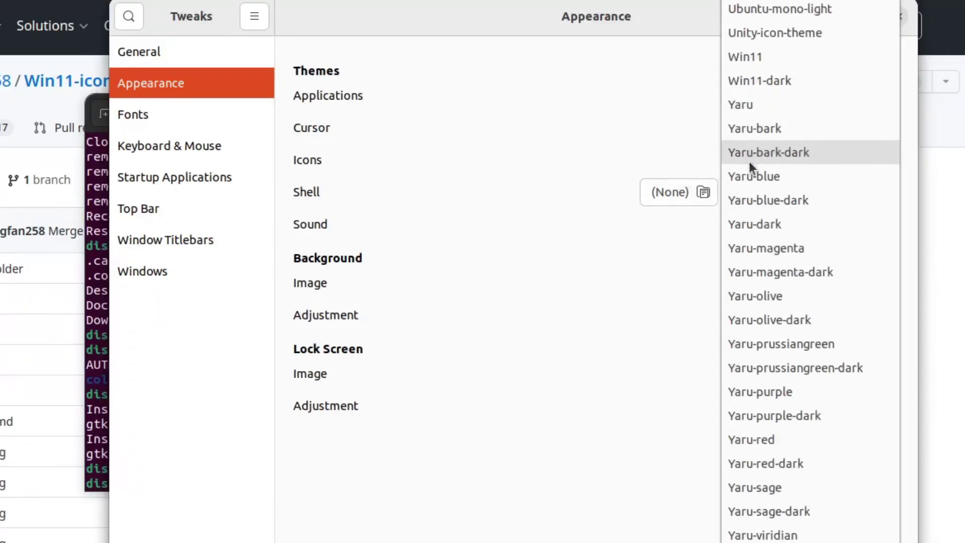
{"action": "scroll", "coordinate": [736, 143], "scroll_direction": "up", "scroll_amount": 3}
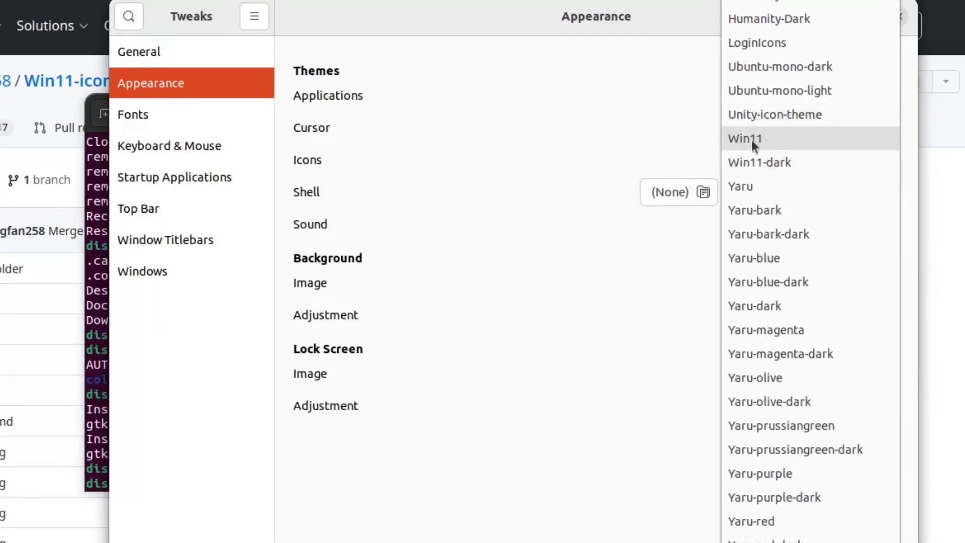
{"action": "left_click", "coordinate": [752, 140]}
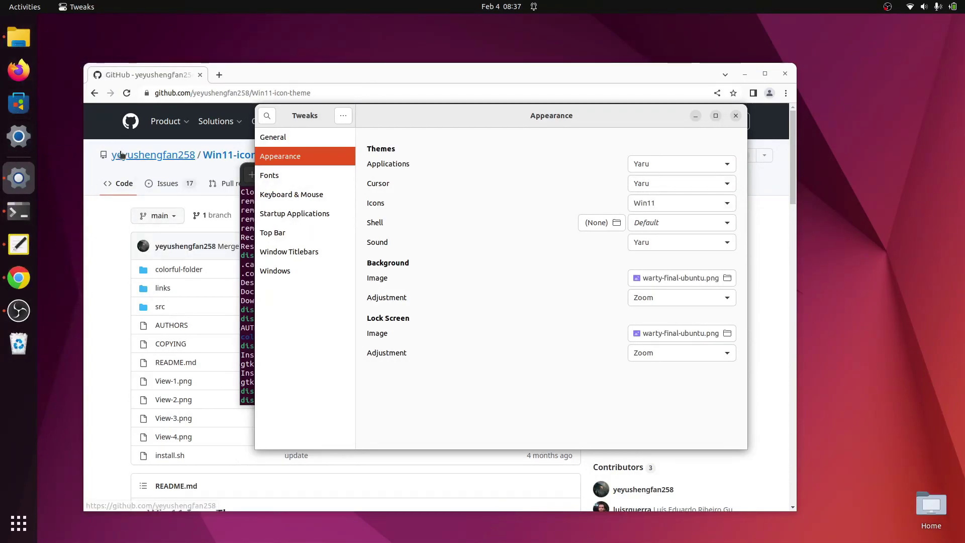
{"action": "right_click", "coordinate": [19, 38]}
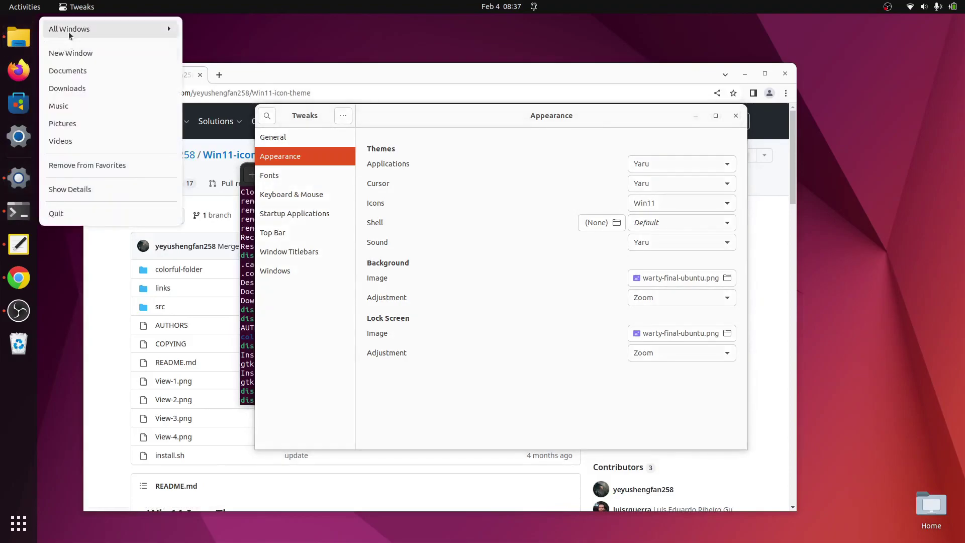
Step: Check the Win11 icons in a new Files window, close it, and paste the Fluent-gtk-theme URL into Chrome
{"action": "left_click", "coordinate": [70, 53]}
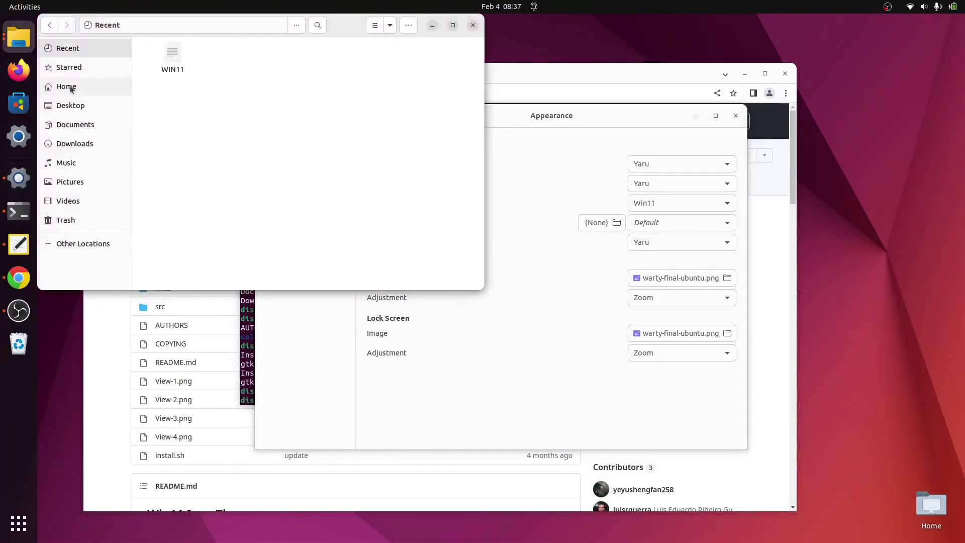
{"action": "left_click", "coordinate": [71, 87]}
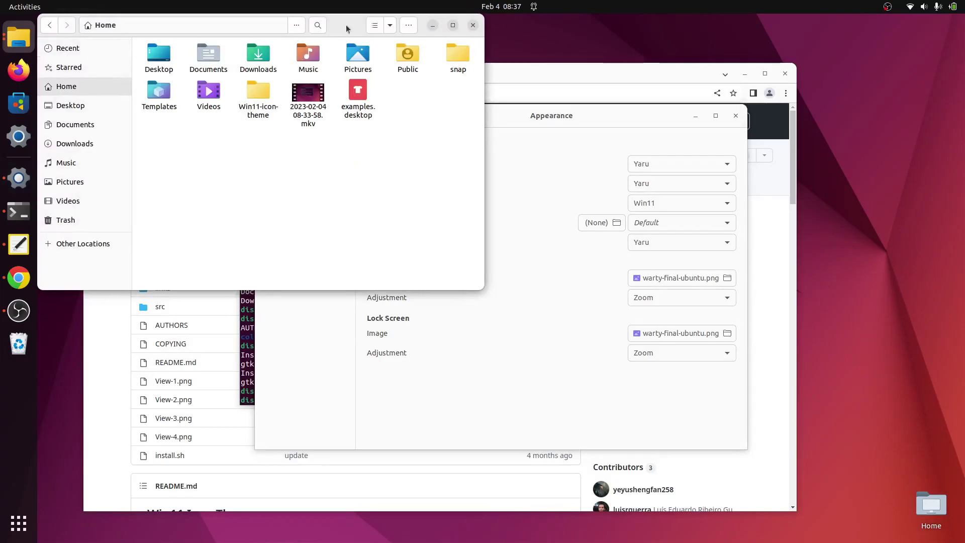
{"action": "left_click", "coordinate": [472, 25]}
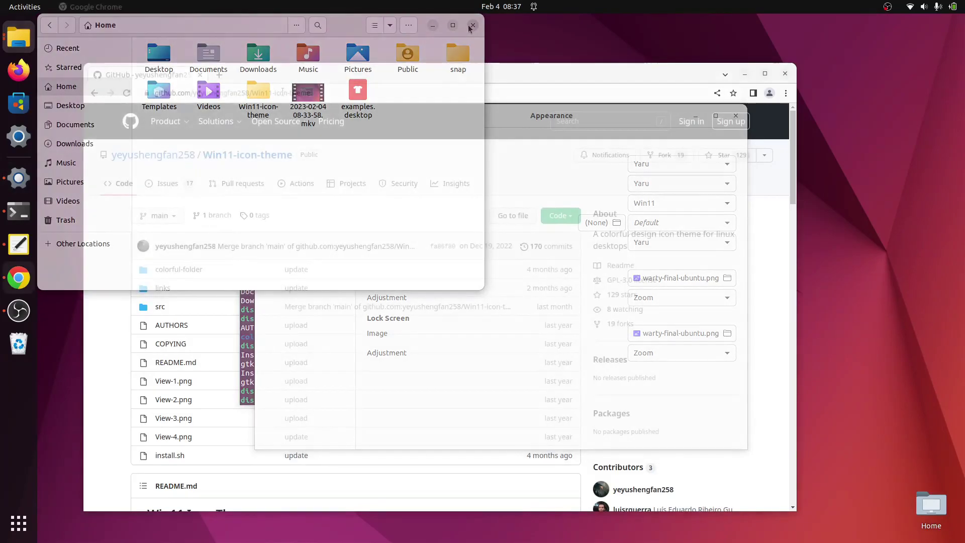
{"action": "left_click", "coordinate": [282, 93]}
{"action": "key", "text": "ctrl+v"}
Step: Load the Fluent-gtk-theme page, copy its HTTPS clone URL and switch back to Terminal
{"action": "key", "text": "Return"}
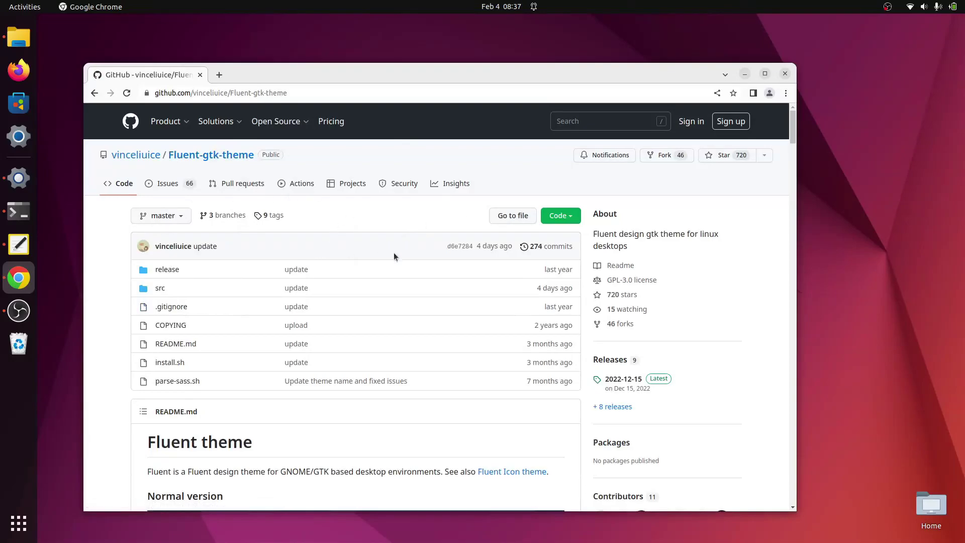
{"action": "left_click", "coordinate": [554, 217]}
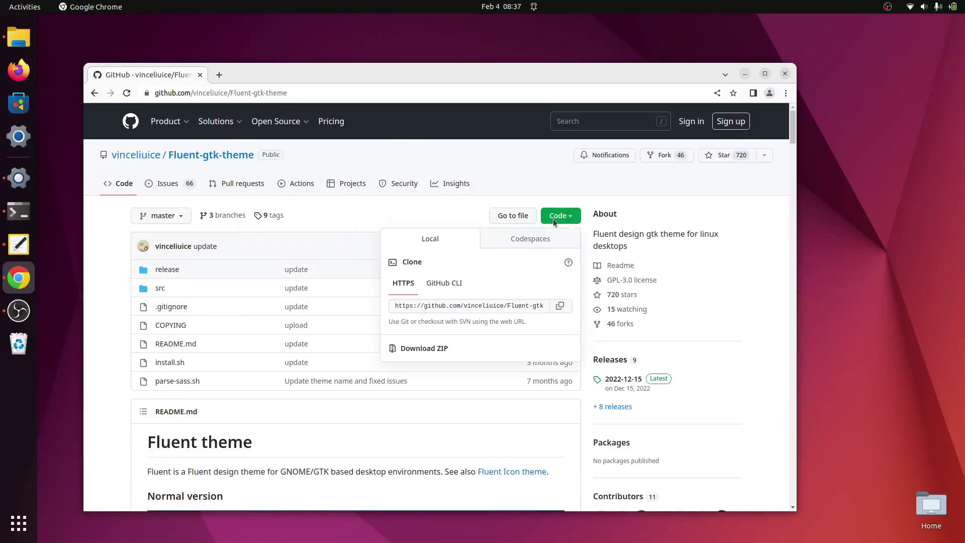
{"action": "left_click", "coordinate": [561, 306]}
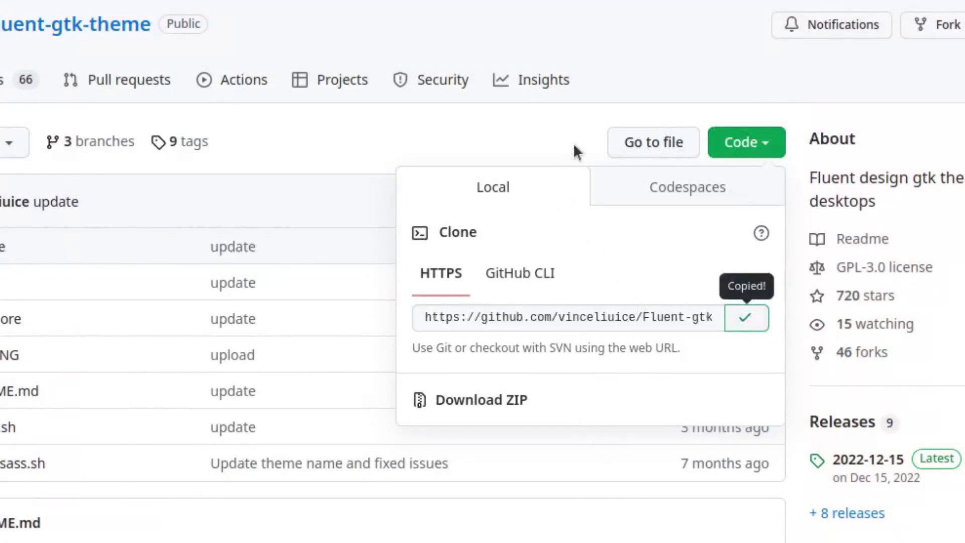
{"action": "left_click", "coordinate": [469, 214]}
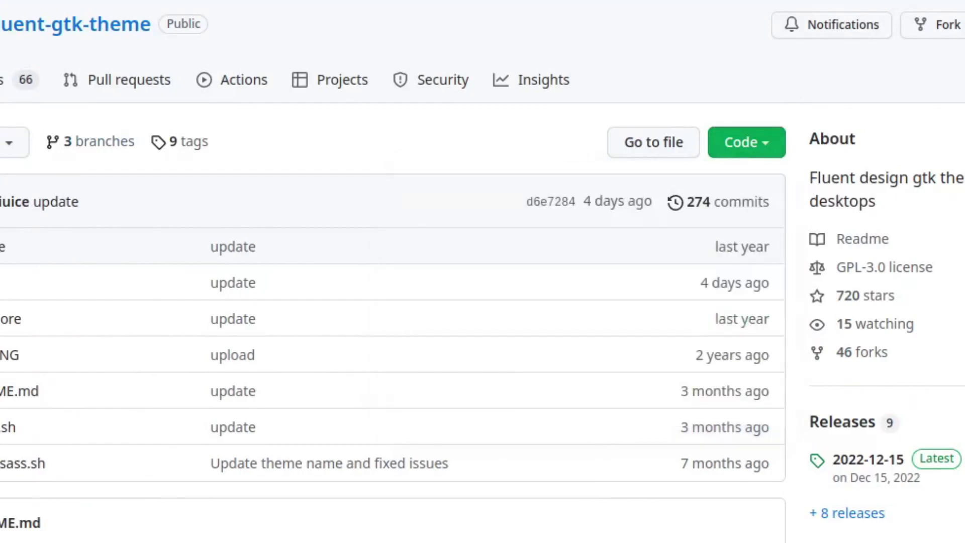
{"action": "key", "text": "alt+Tab"}
Step: Clone the Fluent-gtk-theme repository into the home folder with git clone
{"action": "type", "text": "git clone"}
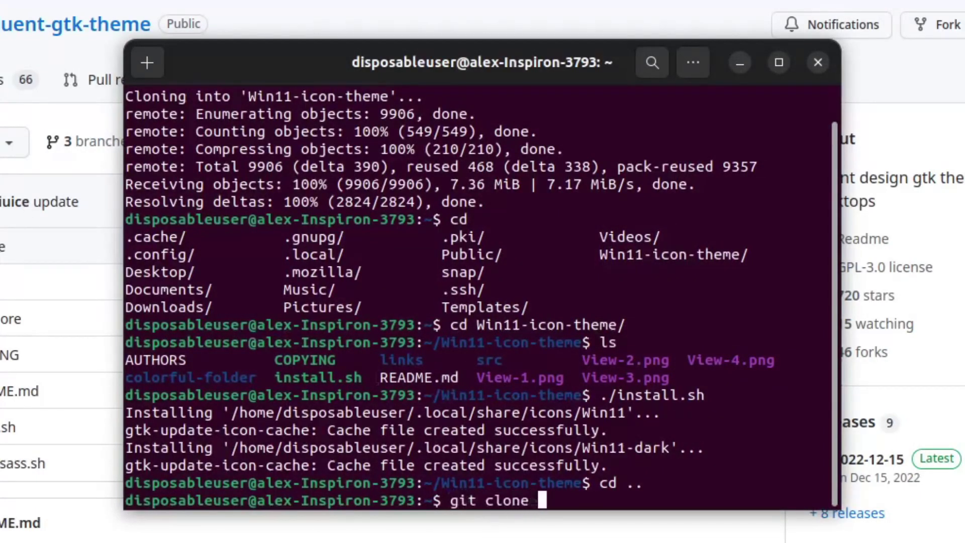
{"action": "key", "text": "ctrl+shift+v"}
{"action": "key", "text": "Return"}
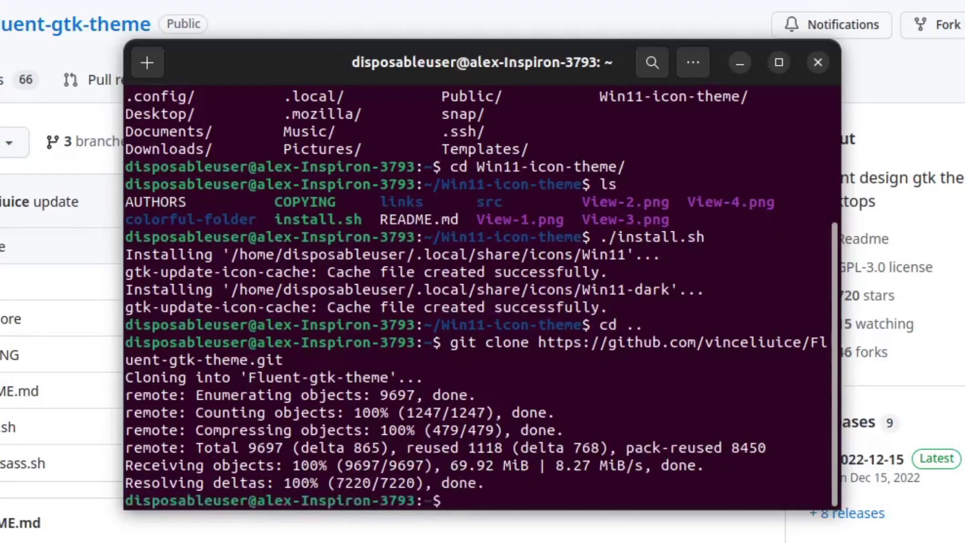
Step: Enter Fluent-gtk-theme, list its files and run ./install.sh to add the Fluent variants to ~/.themes
{"action": "type", "text": "cd FLue"}
{"action": "key", "text": "BackSpace"}
{"action": "key", "text": "BackSpace"}
{"action": "key", "text": "BackSpace"}
{"action": "type", "text": "lue"}
{"action": "key", "text": "Tab"}
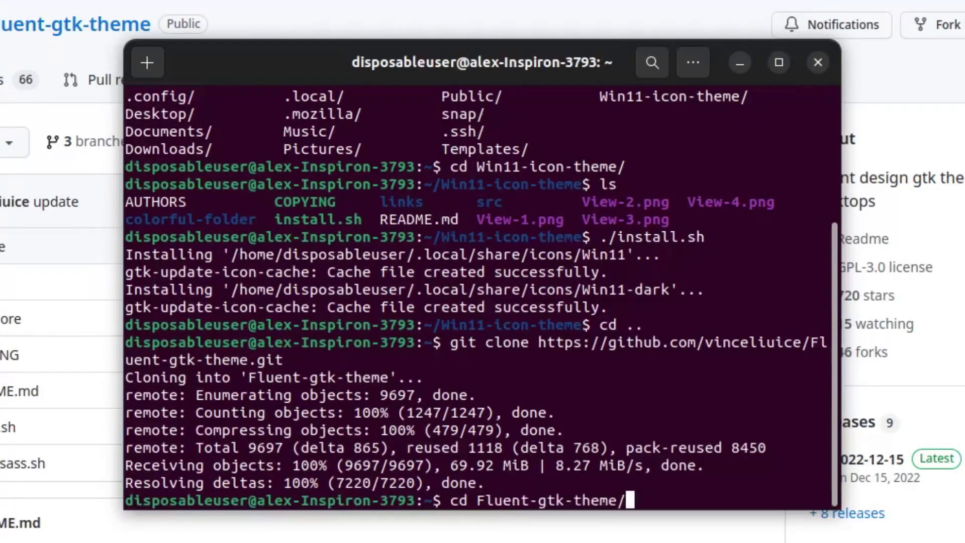
{"action": "key", "text": "Return"}
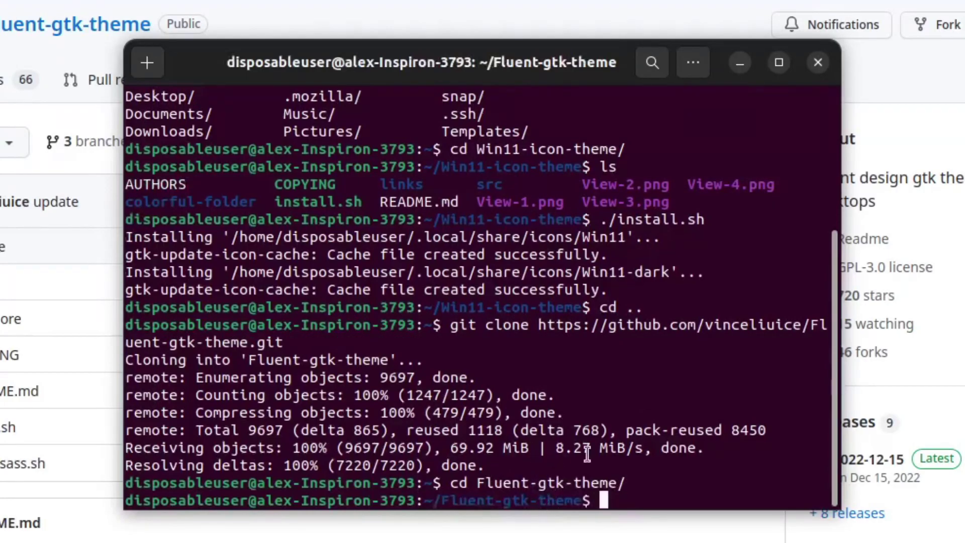
{"action": "type", "text": "ls"}
{"action": "key", "text": "Return"}
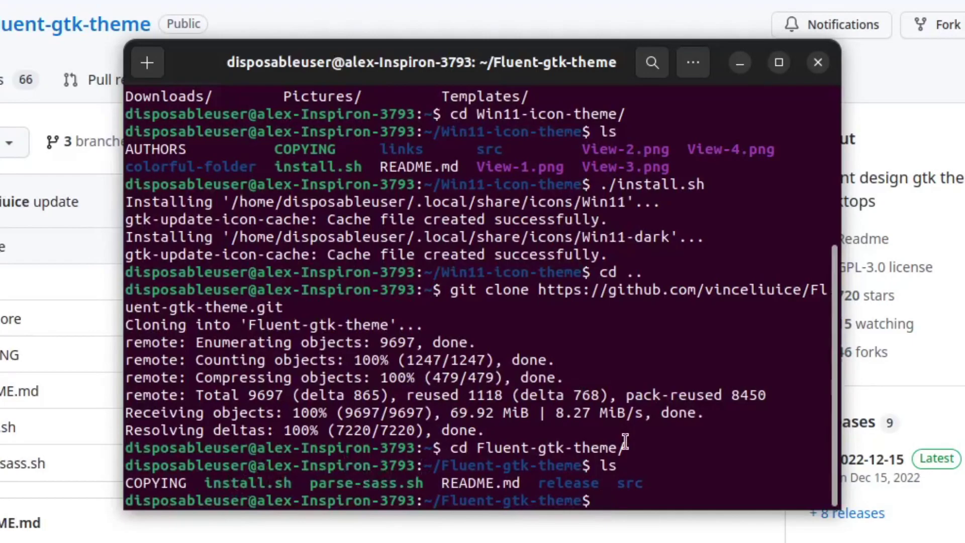
{"action": "type", "text": "./install.s"}
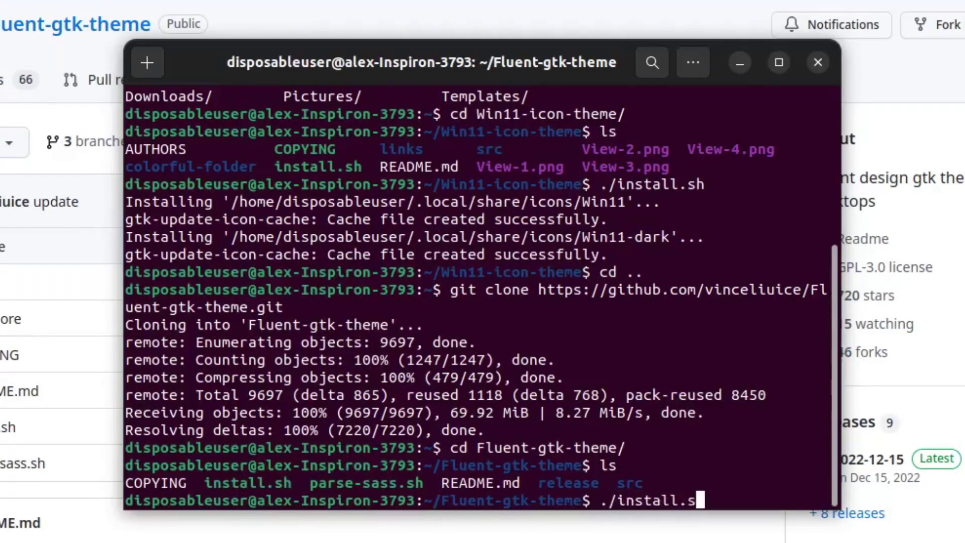
{"action": "type", "text": "h"}
{"action": "key", "text": "Return"}
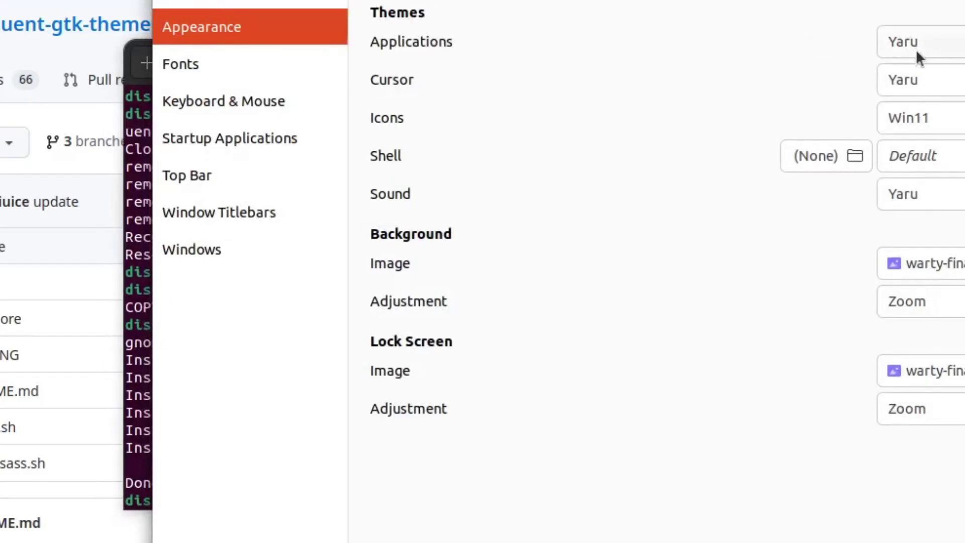
Step: Choose Fluent-Light for both the Applications and Shell themes in Tweaks Appearance
{"action": "left_click", "coordinate": [916, 50]}
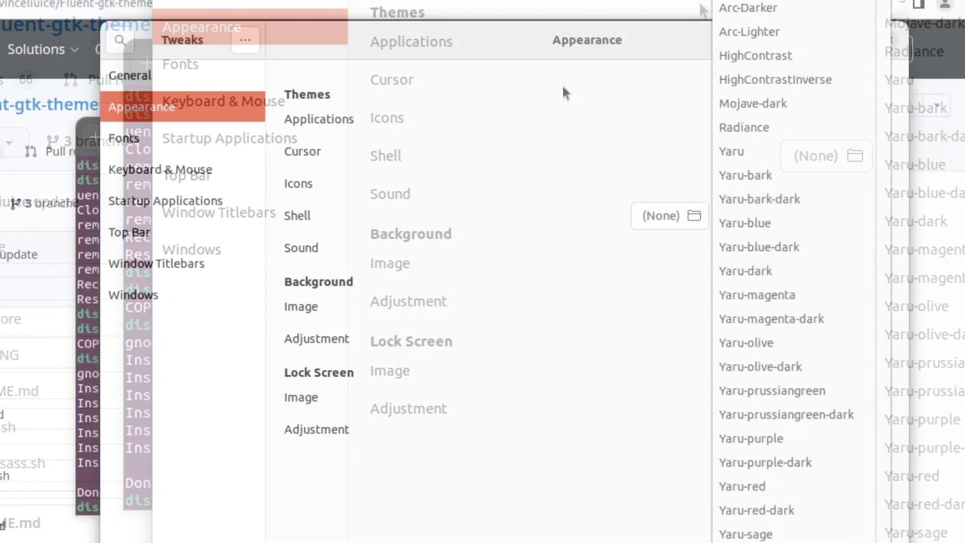
{"action": "left_click", "coordinate": [885, 39]}
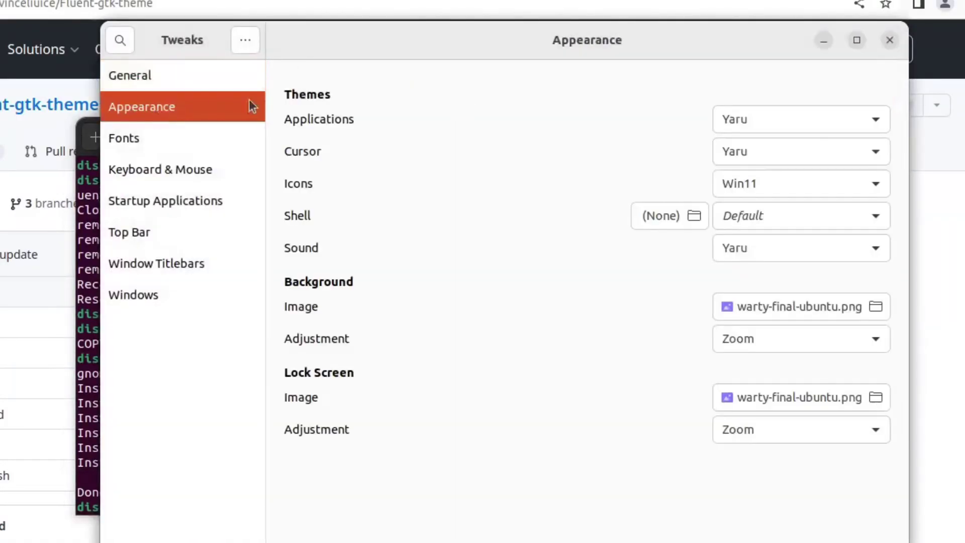
{"action": "left_click", "coordinate": [839, 124]}
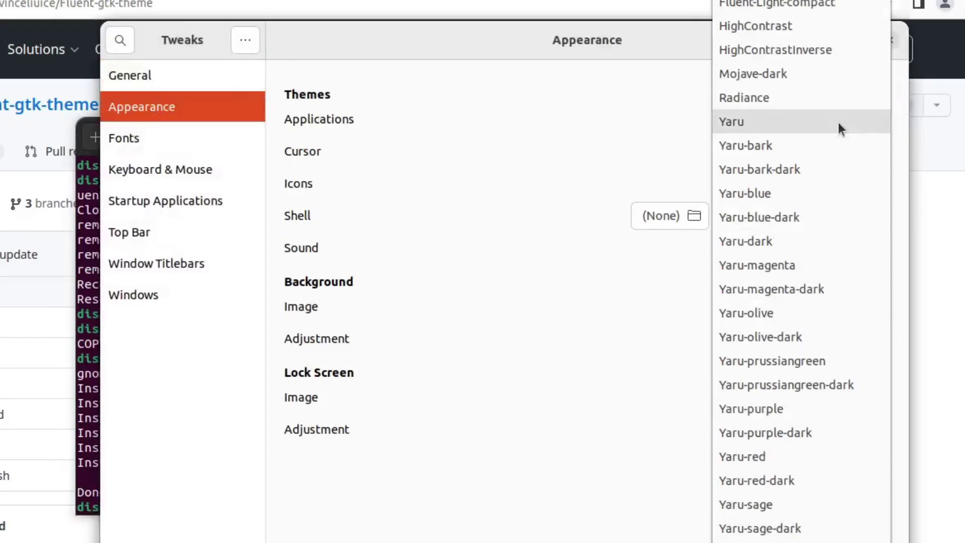
{"action": "scroll", "coordinate": [838, 119], "scroll_direction": "down", "scroll_amount": 1}
{"action": "scroll", "coordinate": [838, 123], "scroll_direction": "up", "scroll_amount": 3}
{"action": "left_click", "coordinate": [782, 114]}
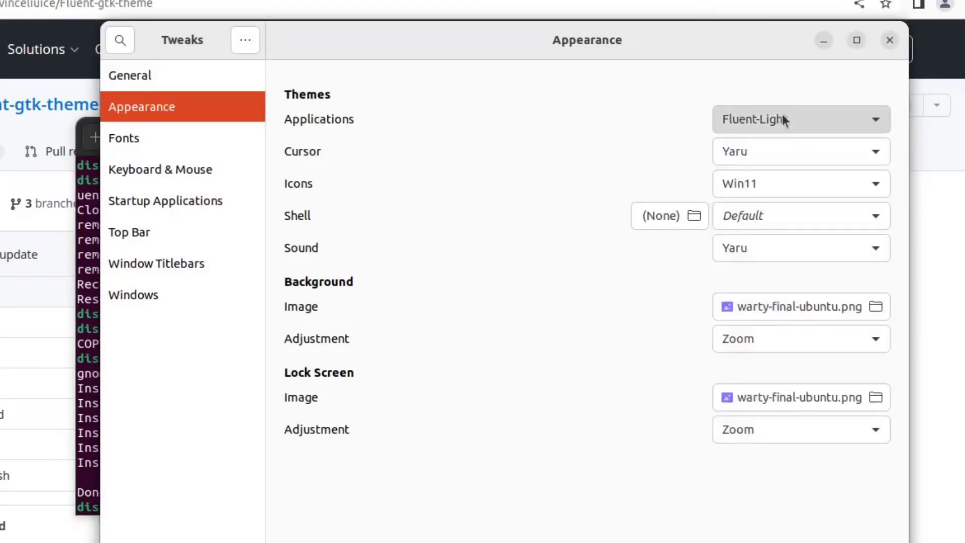
{"action": "left_click", "coordinate": [729, 218]}
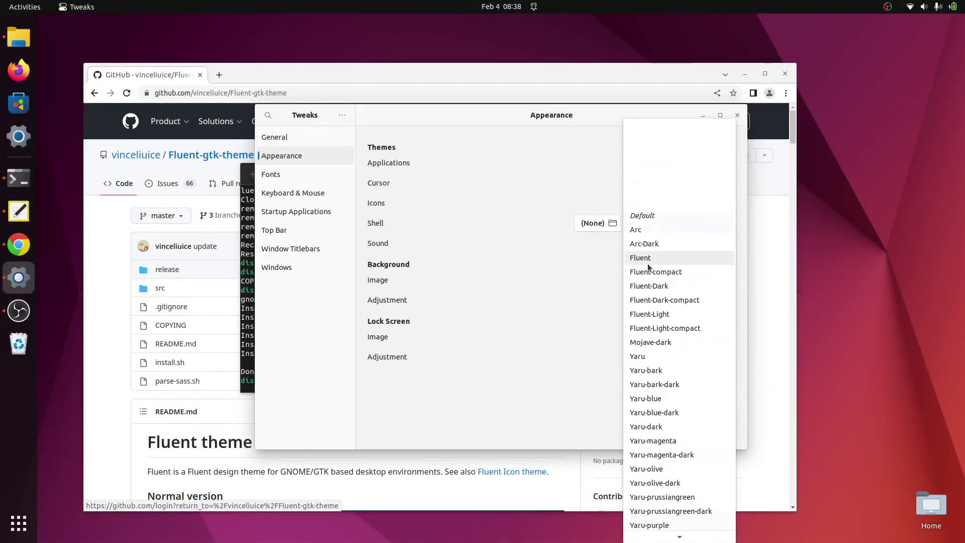
{"action": "left_click", "coordinate": [657, 315]}
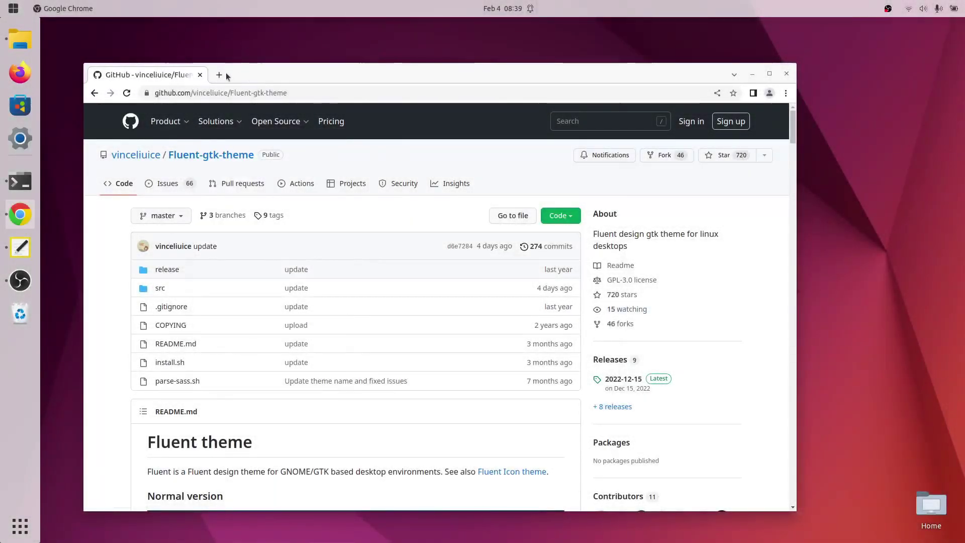
Step: Open a blank new Chrome tab and bring the terminal window forward
{"action": "left_click", "coordinate": [220, 75]}
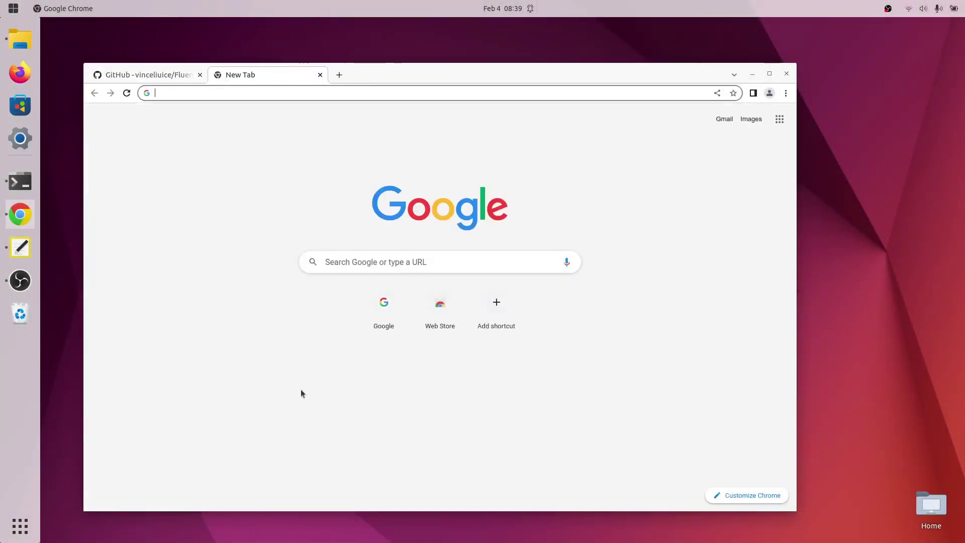
{"action": "key", "text": "super"}
{"action": "left_click", "coordinate": [659, 227]}
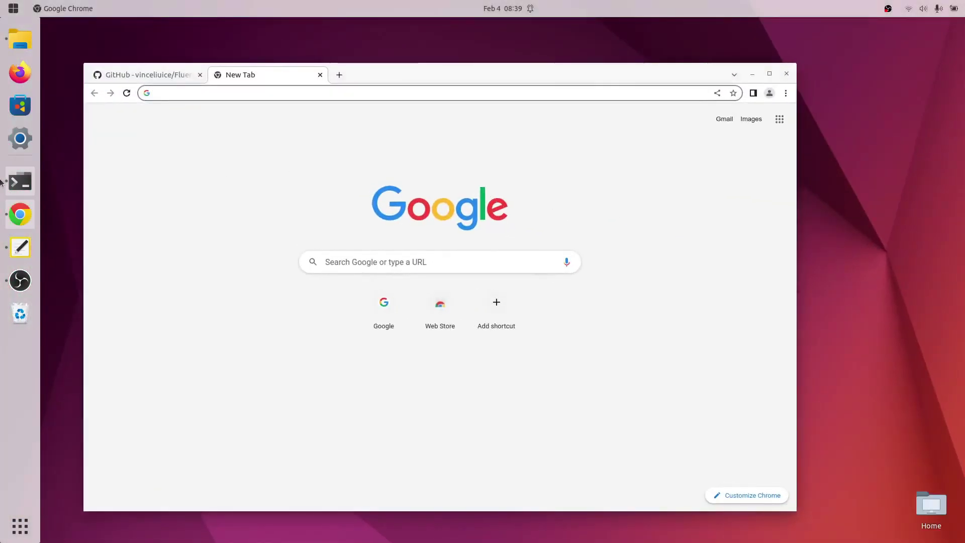
{"action": "left_click", "coordinate": [20, 181]}
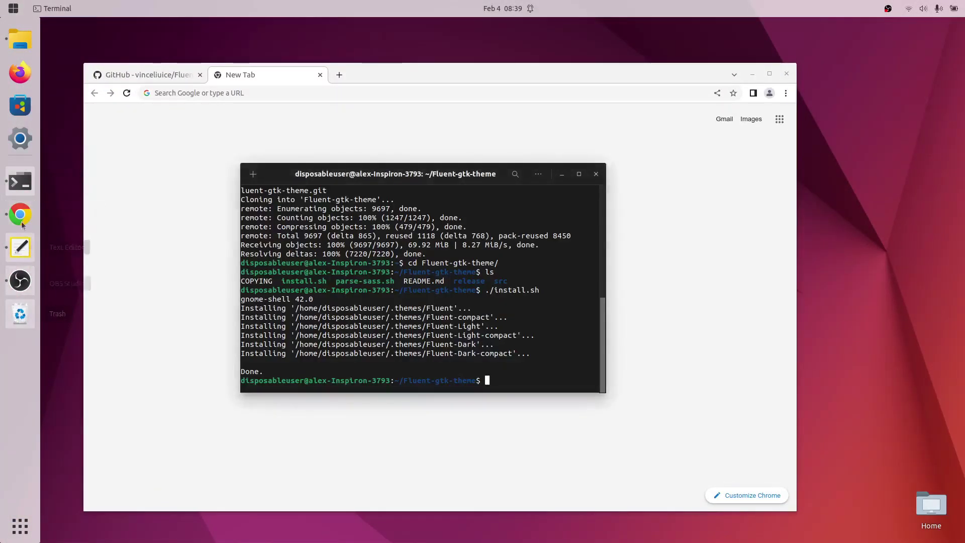
Step: Launch Tweaks, confirm the Applications theme is still Fluent-Light, and close Tweaks
{"action": "key", "text": "super"}
{"action": "type", "text": "tweak"}
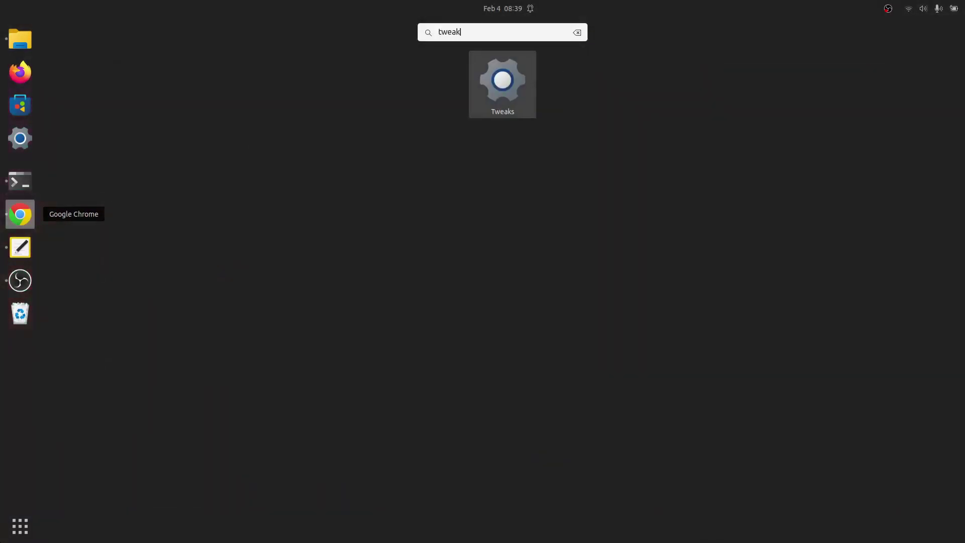
{"action": "key", "text": "Return"}
{"action": "left_click", "coordinate": [330, 157]}
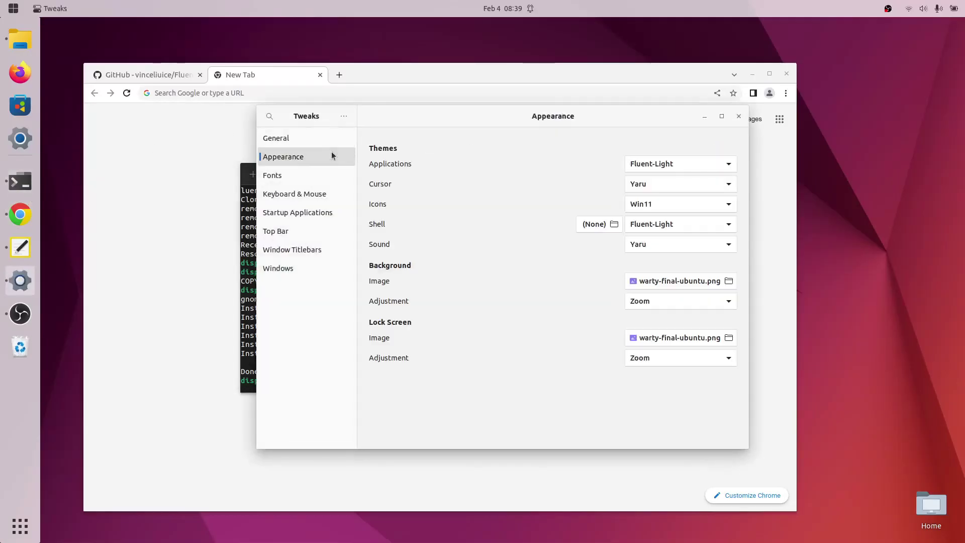
{"action": "left_click", "coordinate": [662, 166]}
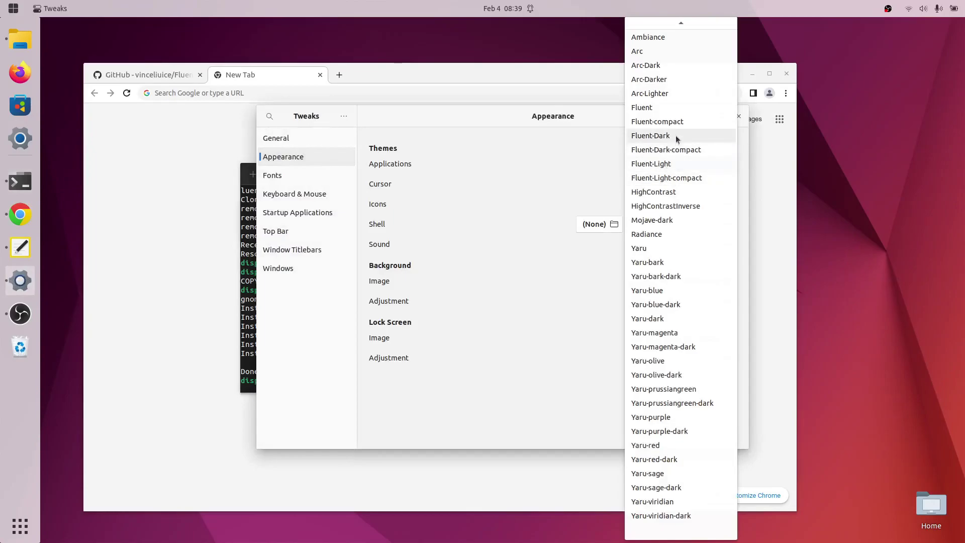
{"action": "left_click", "coordinate": [565, 164]}
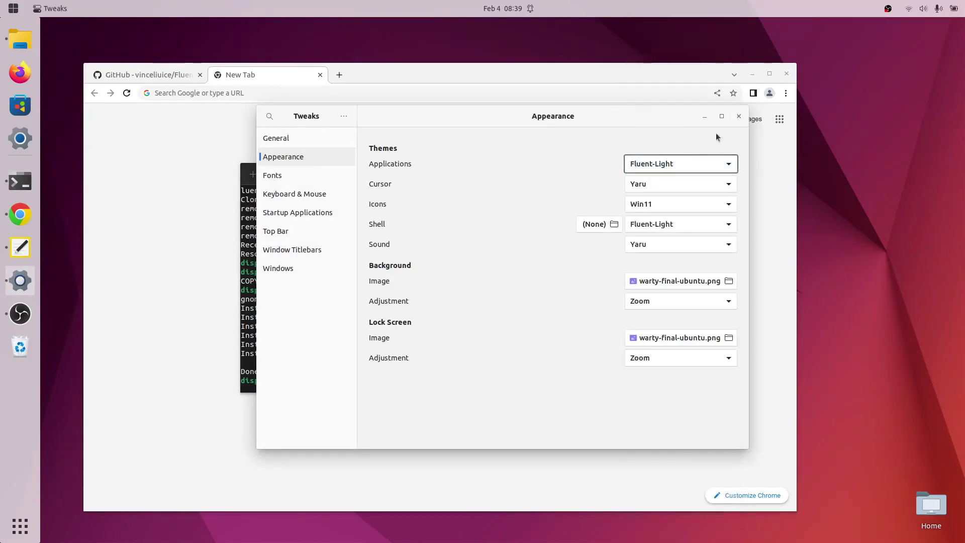
{"action": "left_click", "coordinate": [739, 117]}
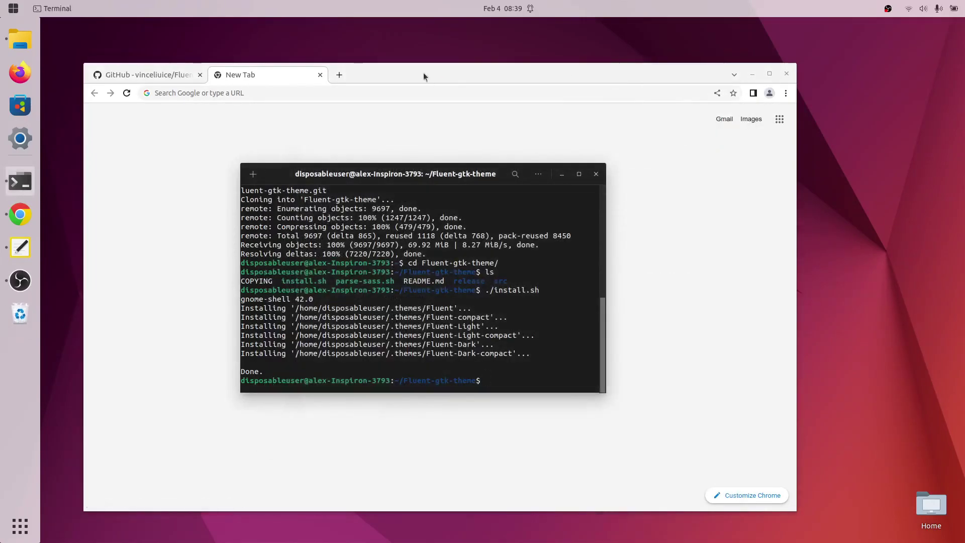
{"action": "left_click", "coordinate": [416, 94]}
Step: Download the original 3840x2400 Windows 11 blue wallpaper from 4kwallpapers and show it in Downloads
{"action": "type", "text": "https://4kwallpapers.com/abstract/windows-11-blue-stock-white-background-light-official-5616.html"}
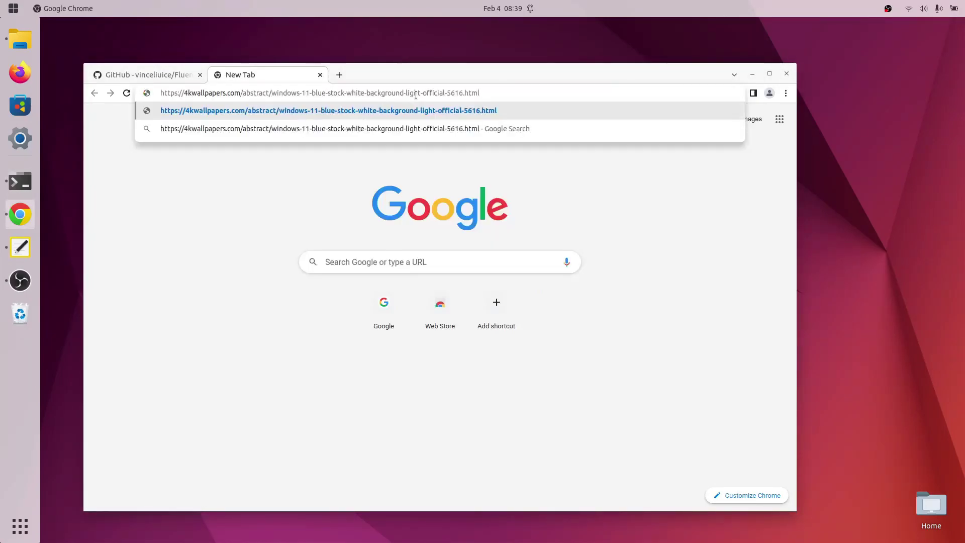
{"action": "key", "text": "Return"}
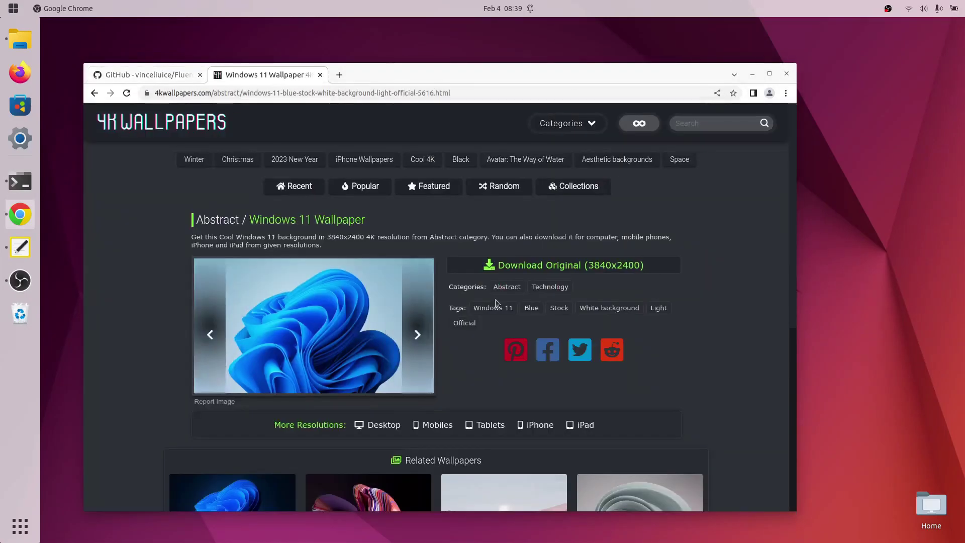
{"action": "left_click", "coordinate": [490, 265]}
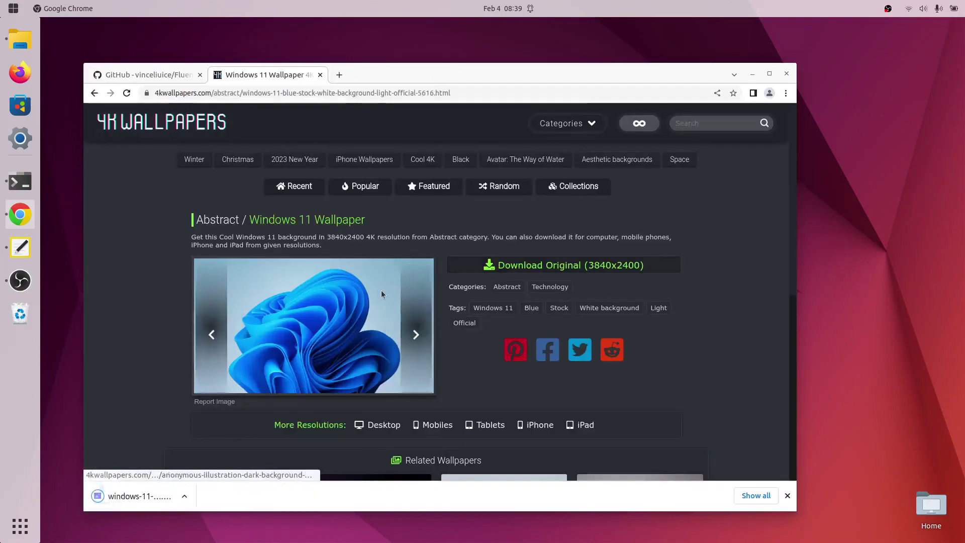
{"action": "left_click", "coordinate": [191, 496]}
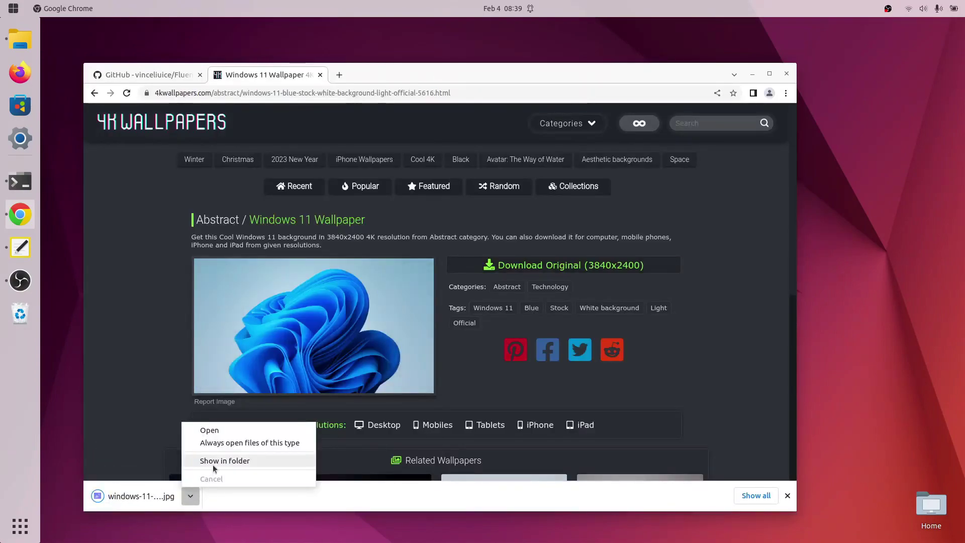
{"action": "left_click", "coordinate": [214, 467]}
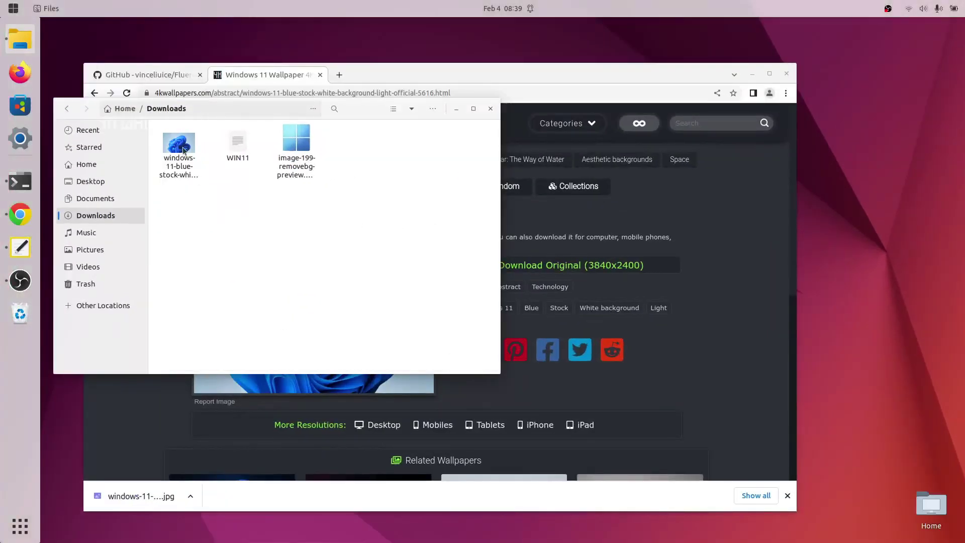
Step: Set the windows-11 JPG as the desktop wallpaper, then delete the file from Downloads
{"action": "right_click", "coordinate": [184, 149]}
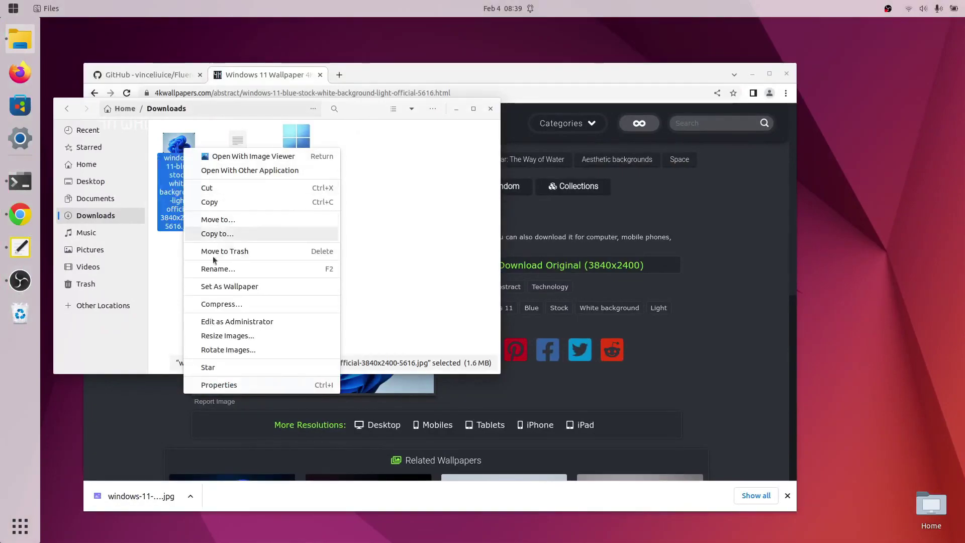
{"action": "left_click", "coordinate": [214, 286]}
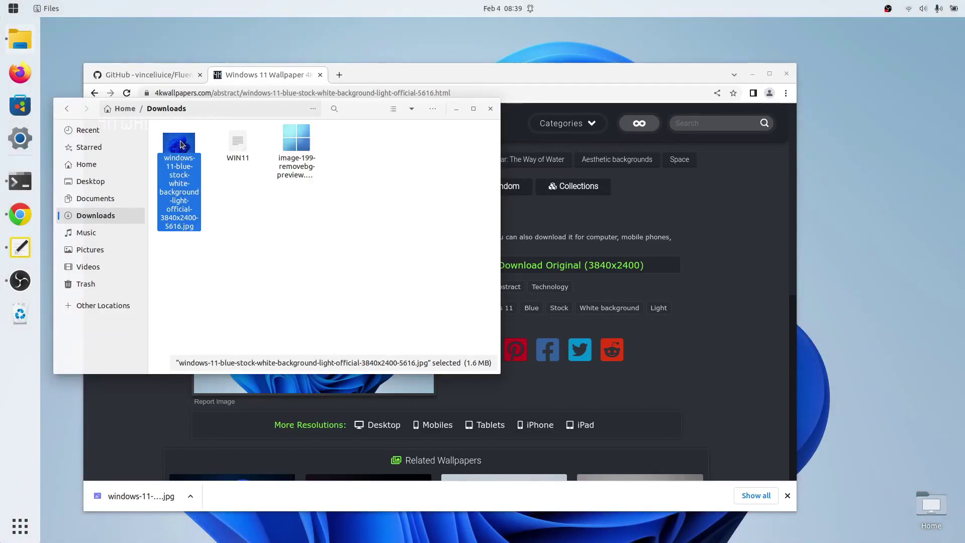
{"action": "key", "text": "Delete"}
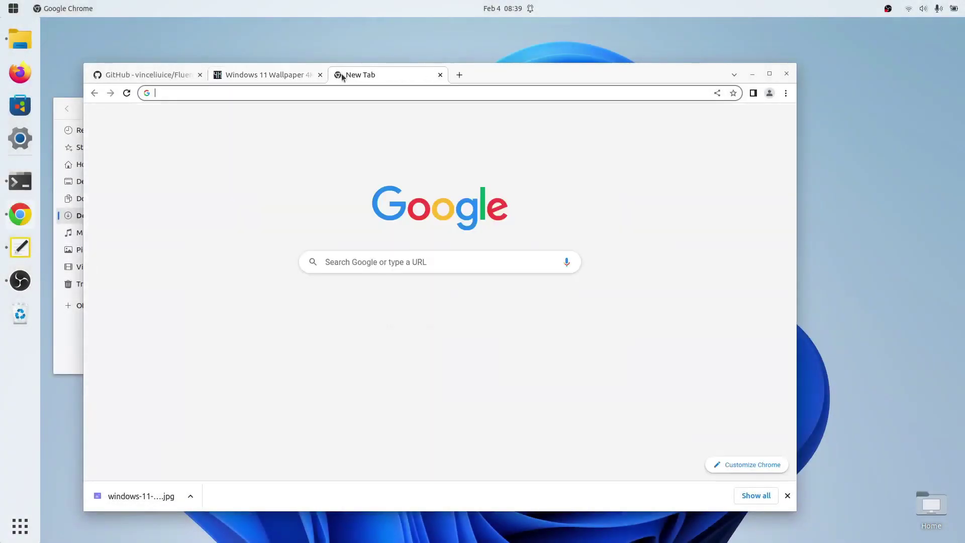
Step: Open the segoe-ui-linux GitHub repository in a new tab and copy its HTTPS clone URL
{"action": "left_click", "coordinate": [347, 95]}
{"action": "type", "text": "https://github.com/mrbvrz/segoe-ui-linux"}
{"action": "key", "text": "Return"}
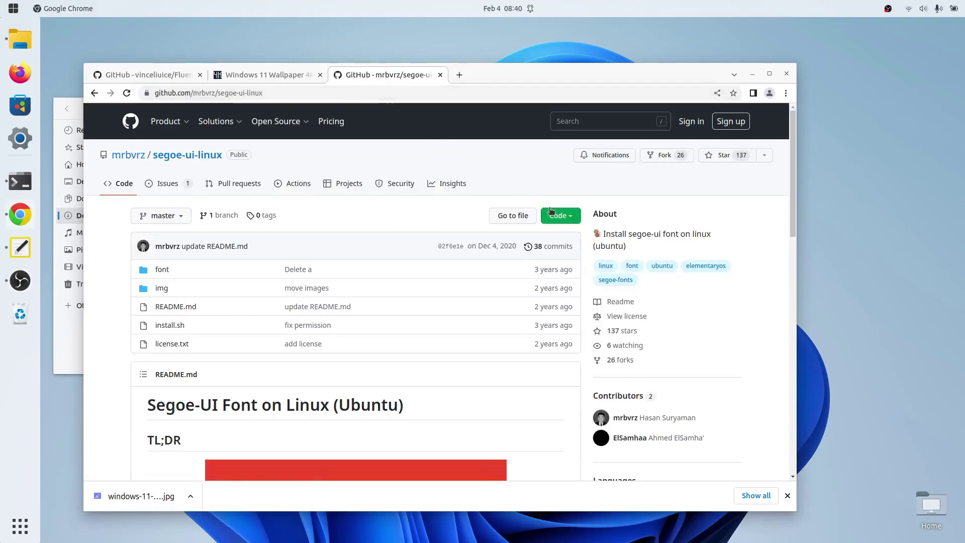
{"action": "left_click", "coordinate": [560, 215]}
{"action": "left_click", "coordinate": [560, 306]}
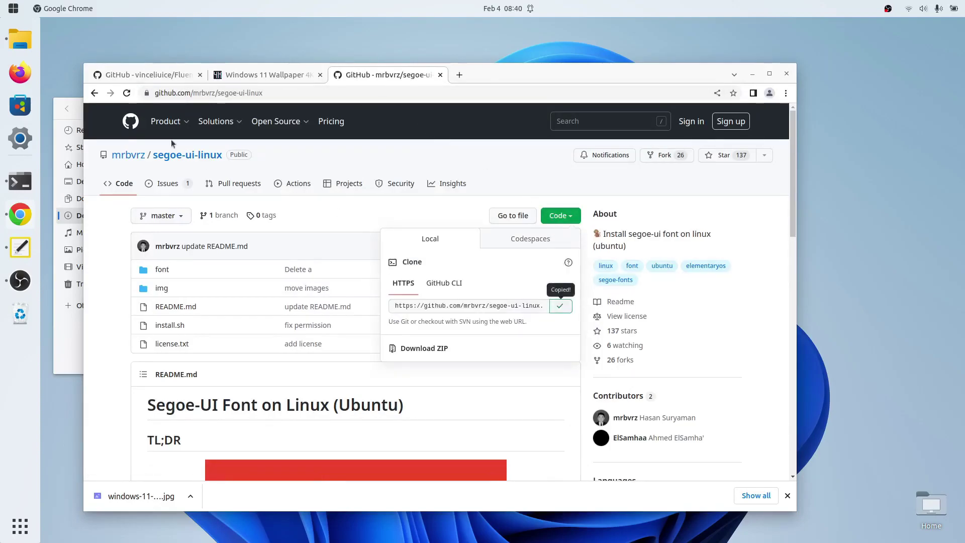
{"action": "left_click", "coordinate": [18, 183]}
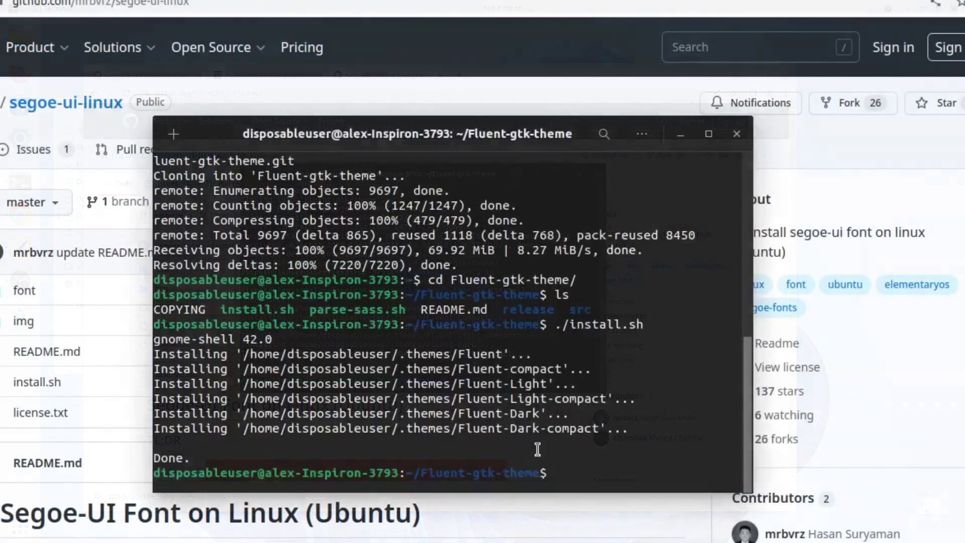
Step: From the home folder, git clone the segoe-ui-linux repository and cd into it
{"action": "type", "text": "cd .."}
{"action": "key", "text": "Return"}
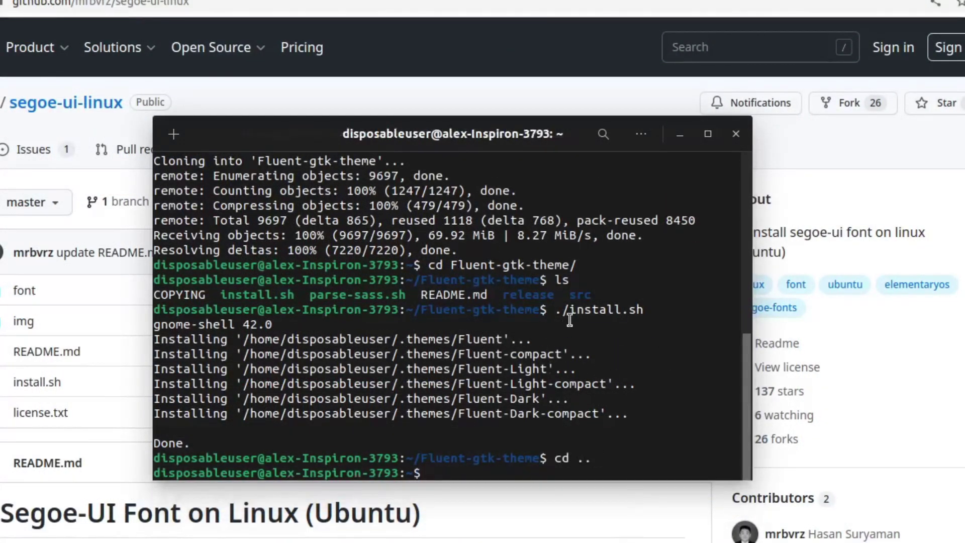
{"action": "type", "text": "git clone"}
{"action": "key", "text": "ctrl+shift+v"}
{"action": "key", "text": "Return"}
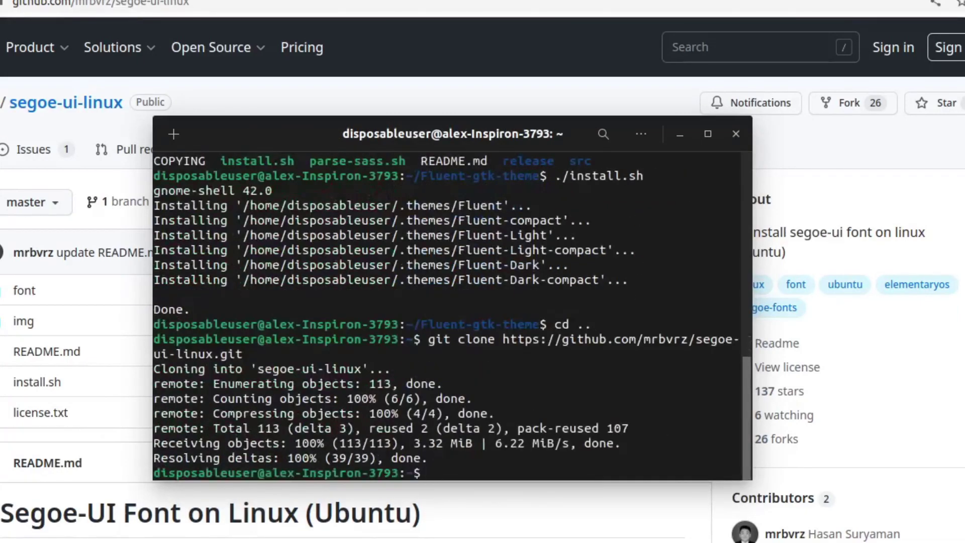
{"action": "type", "text": "cd segoe-ui-linux/"}
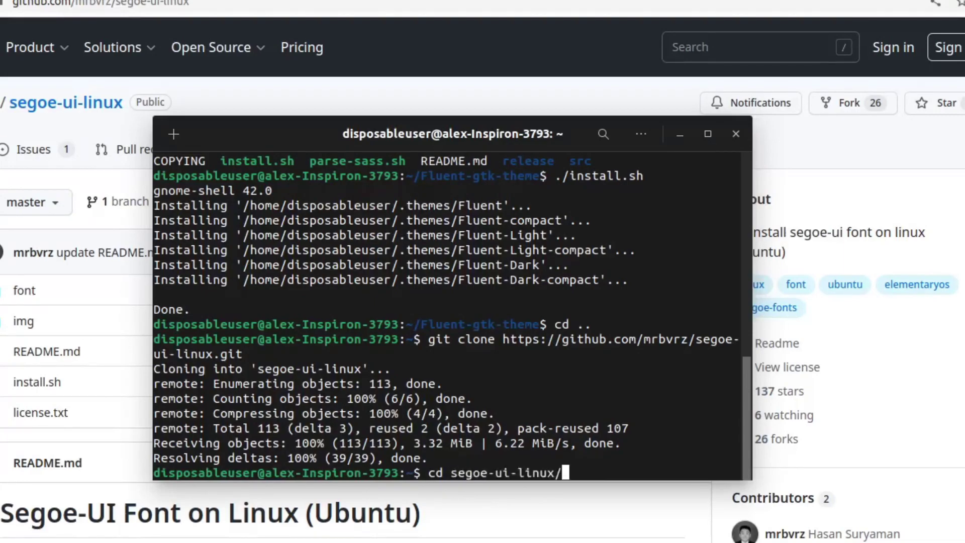
{"action": "key", "text": "Return"}
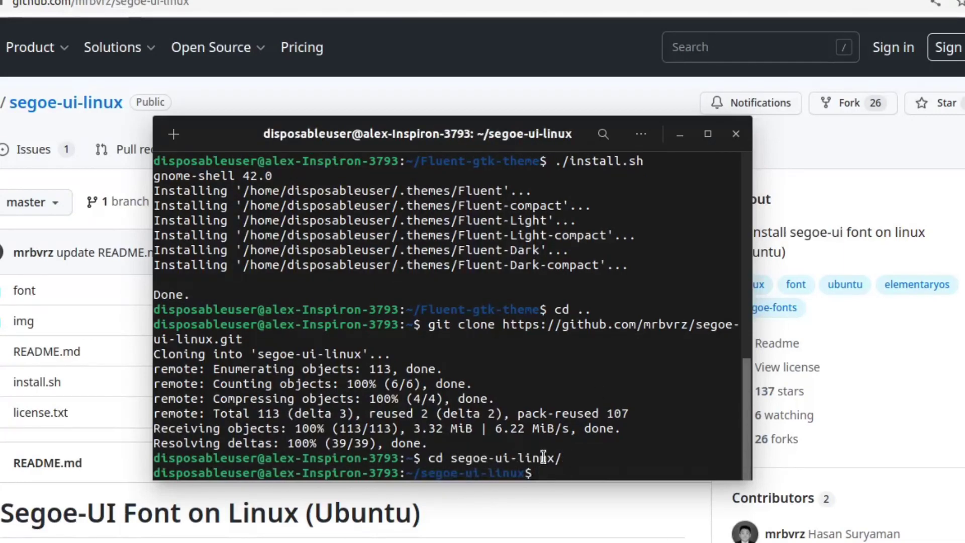
Step: Run ./install.sh, answer y to install Segoe UI, and close the terminal
{"action": "type", "text": "ls"}
{"action": "key", "text": "Return"}
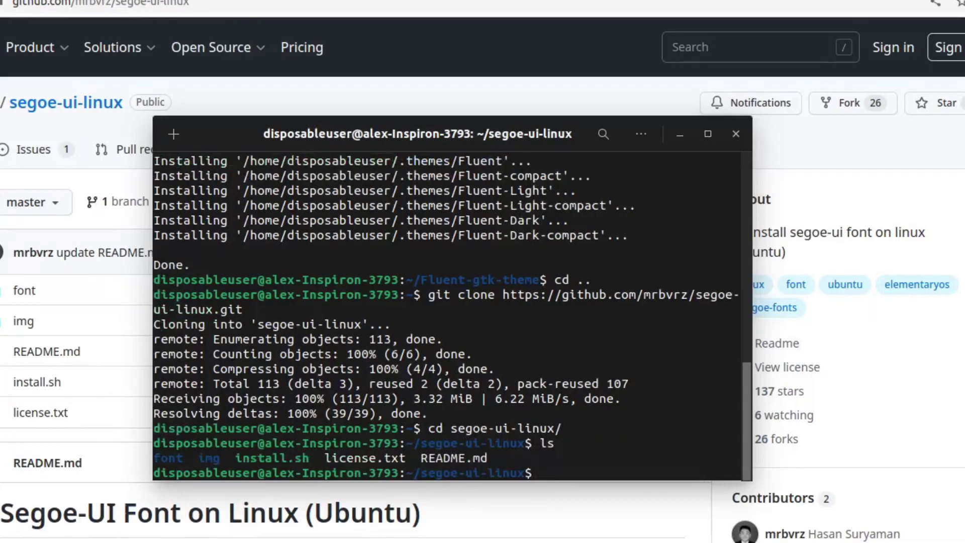
{"action": "type", "text": "./install"}
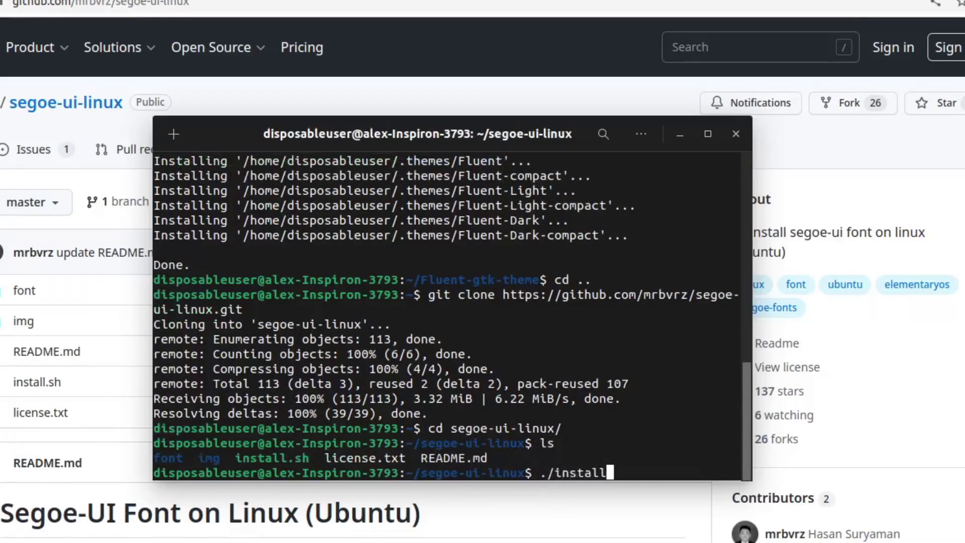
{"action": "key", "text": "Tab"}
{"action": "key", "text": "Return"}
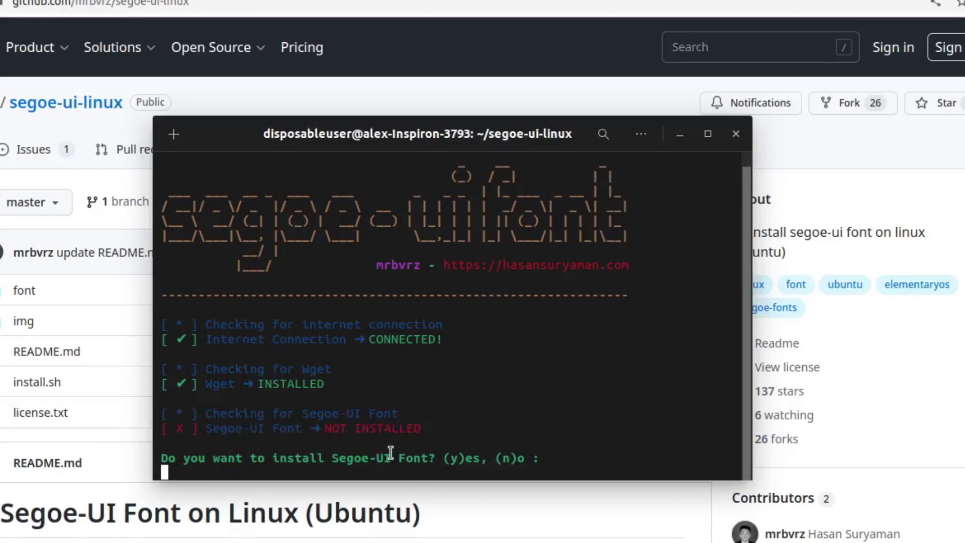
{"action": "type", "text": "y"}
{"action": "key", "text": "Return"}
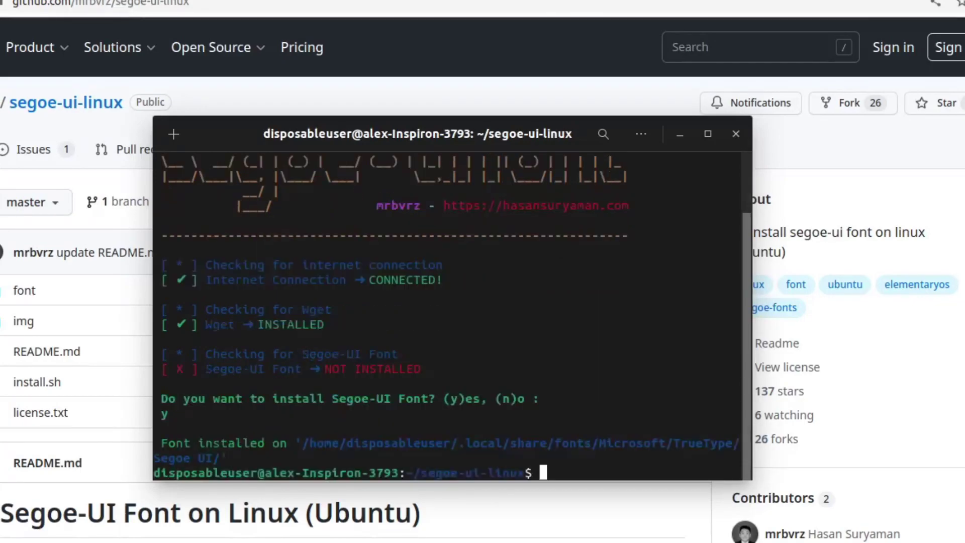
{"action": "left_click", "coordinate": [733, 135]}
{"action": "key", "text": "super"}
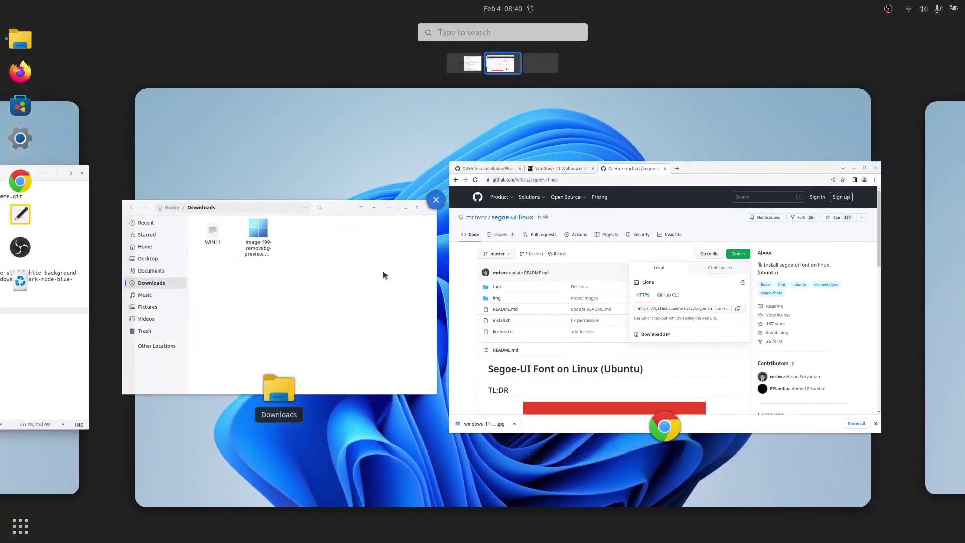
Step: In Tweaks Fonts, set Interface Text to Segoe UI Light 11, then close Tweaks
{"action": "left_click", "coordinate": [536, 294]}
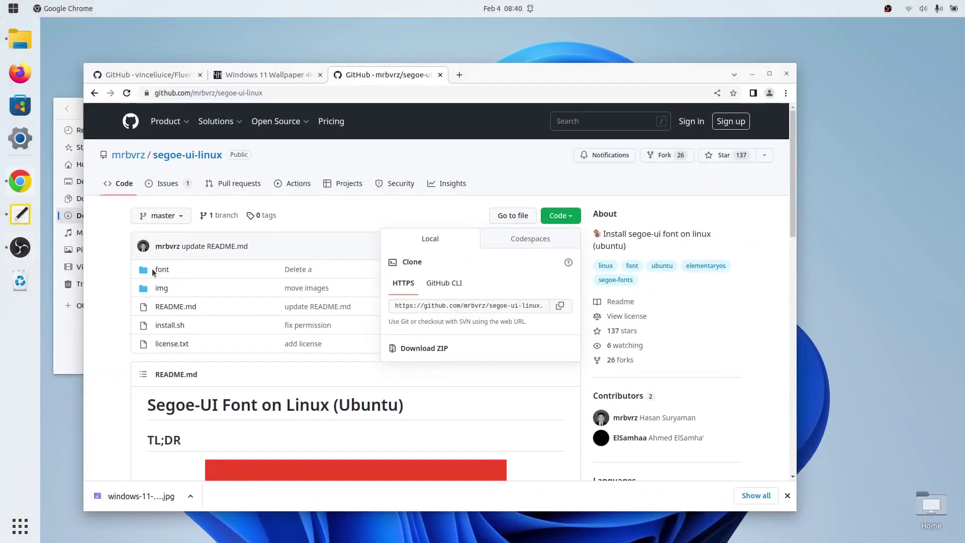
{"action": "key", "text": "super"}
{"action": "type", "text": "tweak"}
{"action": "key", "text": "Return"}
{"action": "left_click", "coordinate": [306, 177]}
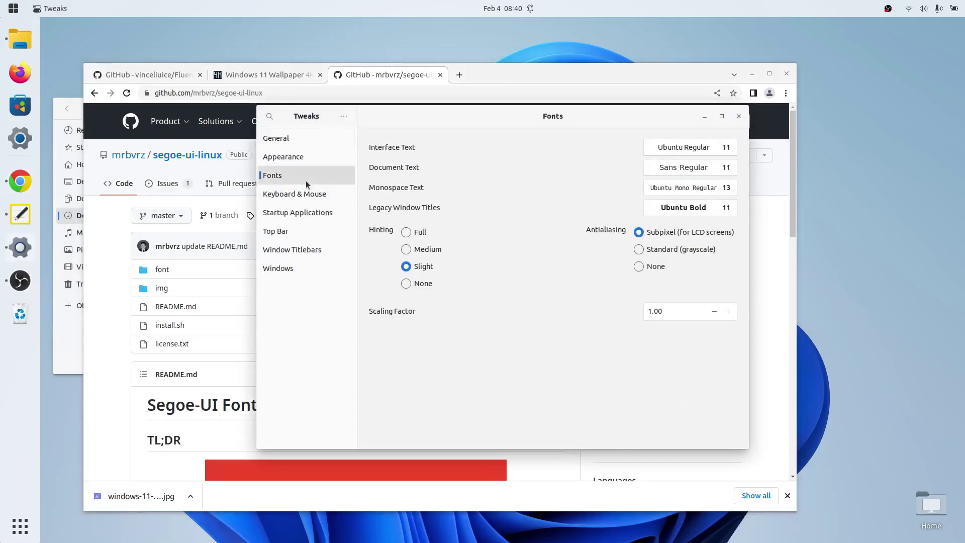
{"action": "left_click", "coordinate": [655, 154]}
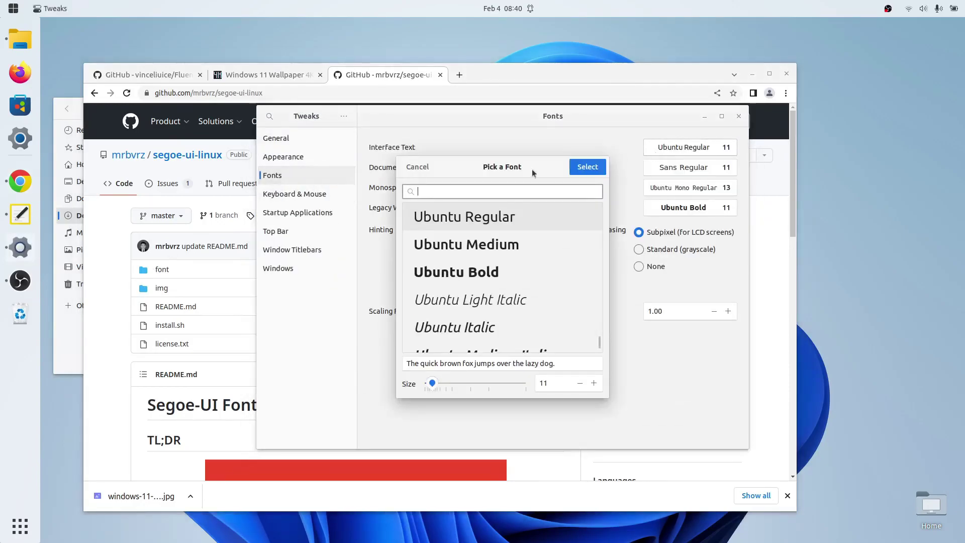
{"action": "type", "text": "segoe ui ligh"}
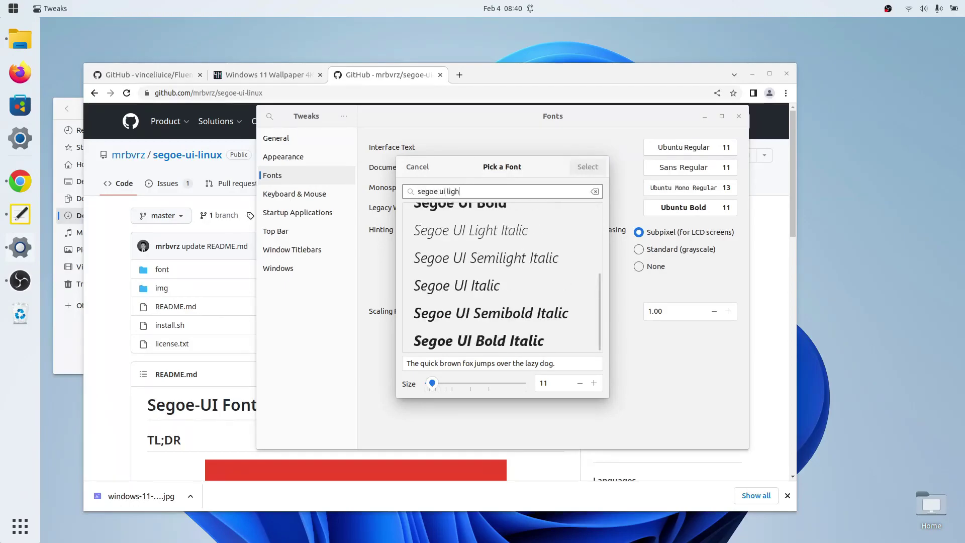
{"action": "type", "text": "t"}
{"action": "key", "text": "Down"}
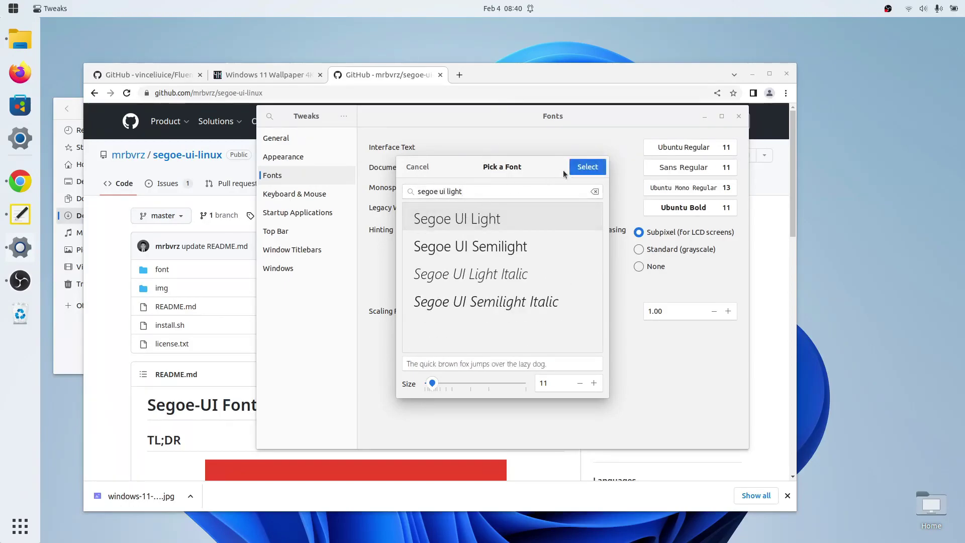
{"action": "left_click", "coordinate": [588, 166]}
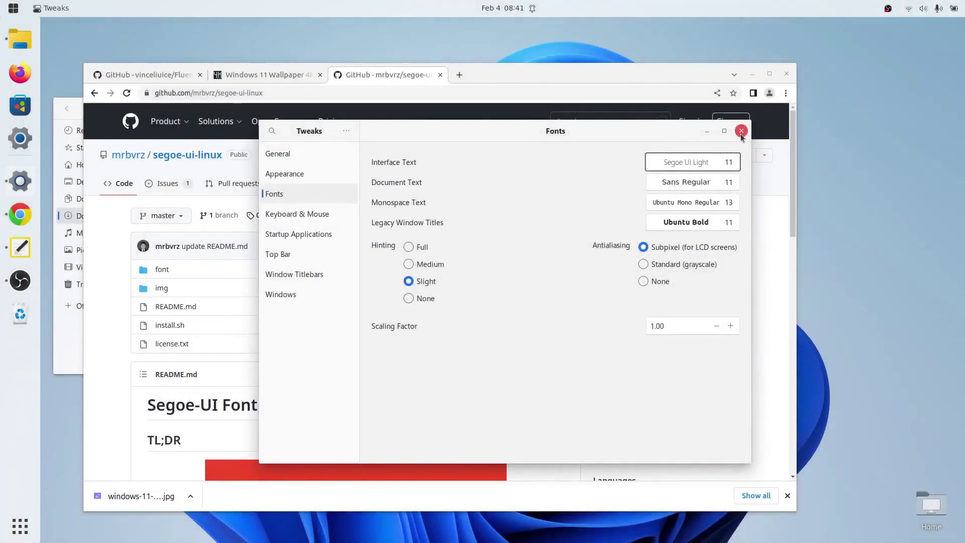
{"action": "left_click", "coordinate": [741, 130]}
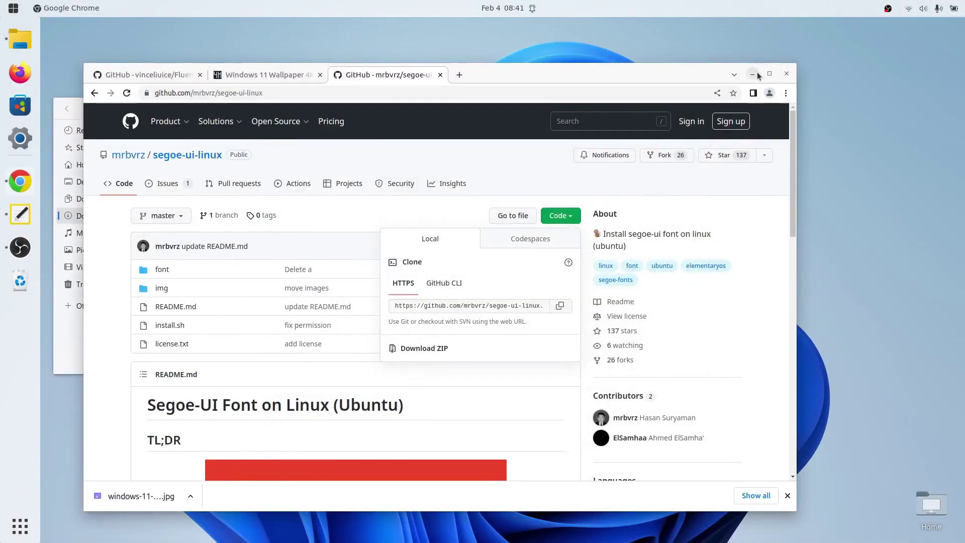
Step: Close Chrome and launch Extension Manager, moving its window toward the centre
{"action": "left_click", "coordinate": [787, 74]}
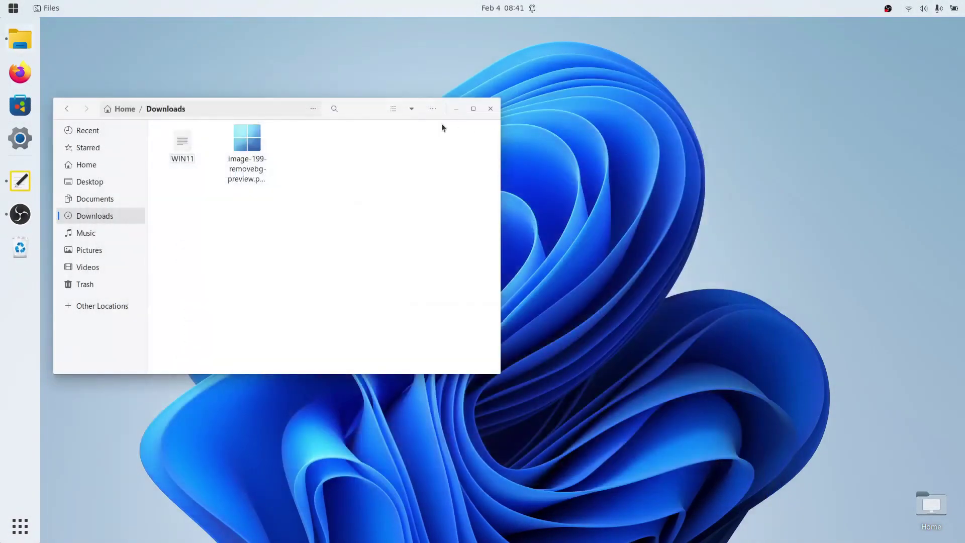
{"action": "key", "text": "super"}
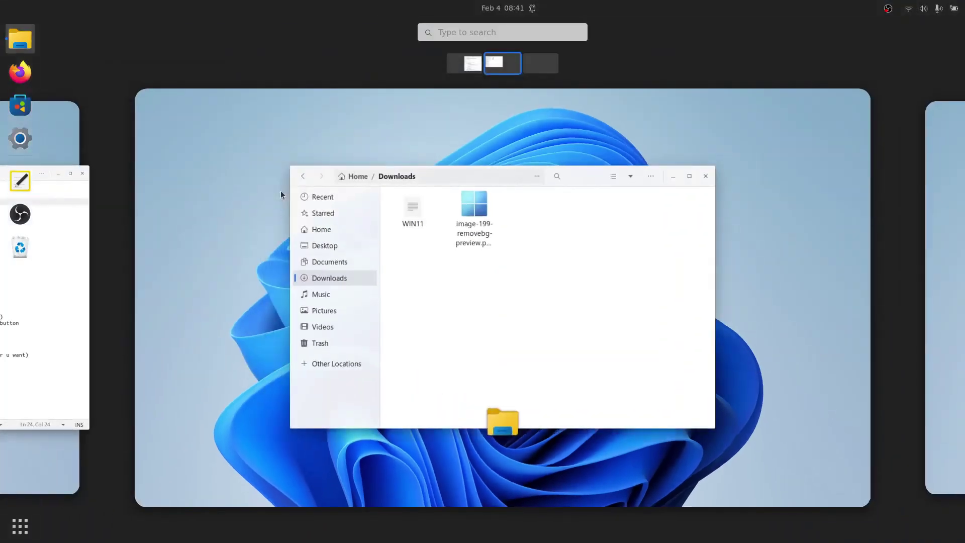
{"action": "type", "text": "manag"}
{"action": "key", "text": "Return"}
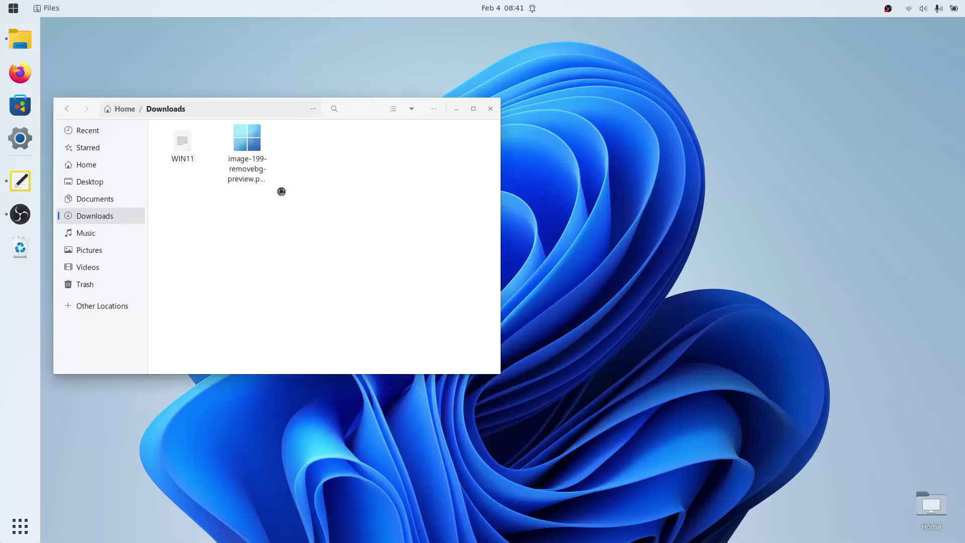
{"action": "left_click_drag", "start_coordinate": [586, 119], "coordinate": [417, 131]}
Step: Search Browse for 'dash to panel', install it, and view the Installed list
{"action": "left_click", "coordinate": [550, 129]}
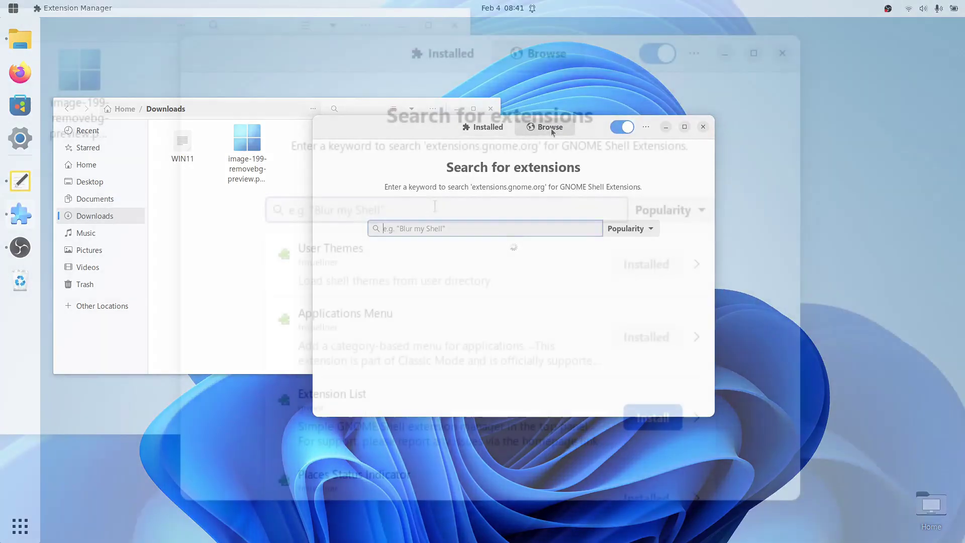
{"action": "type", "text": "dash to panel"}
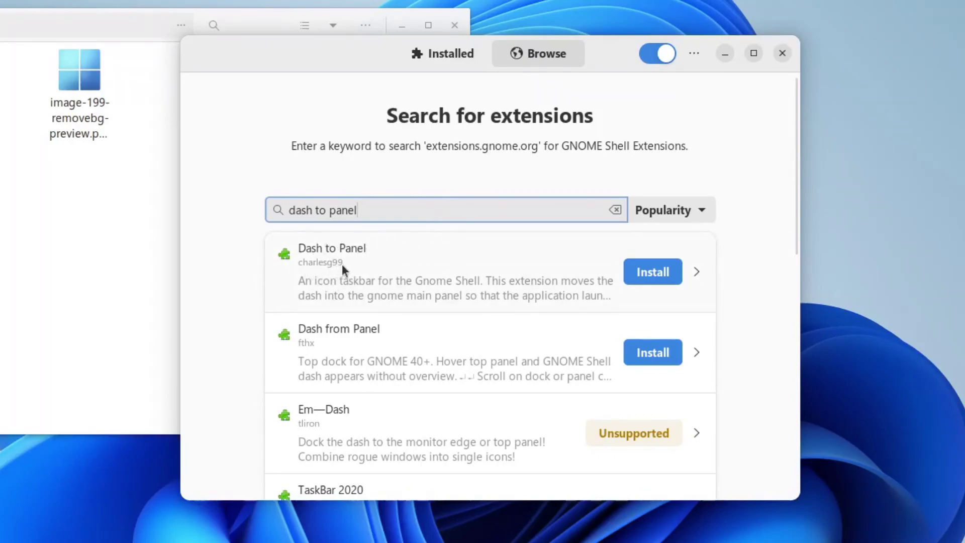
{"action": "left_click", "coordinate": [632, 271]}
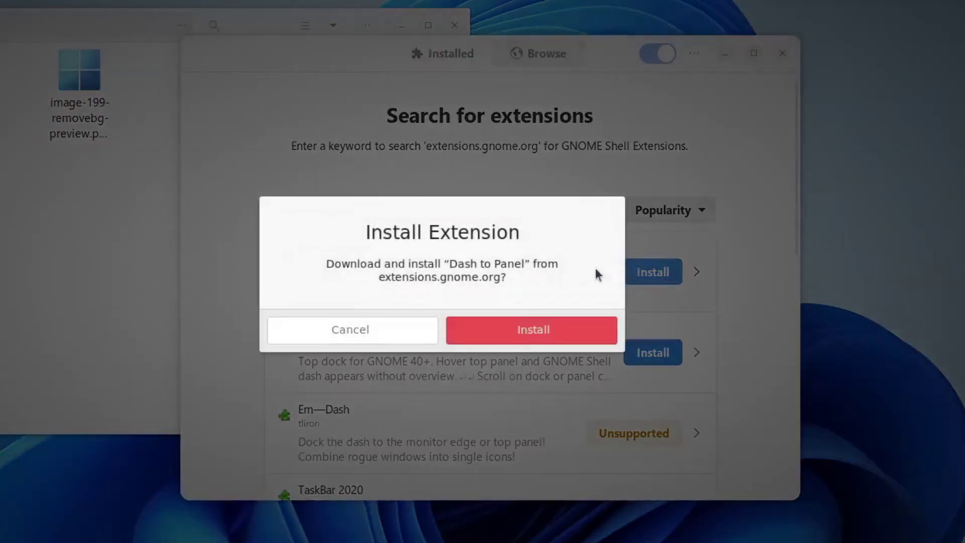
{"action": "left_click", "coordinate": [523, 330]}
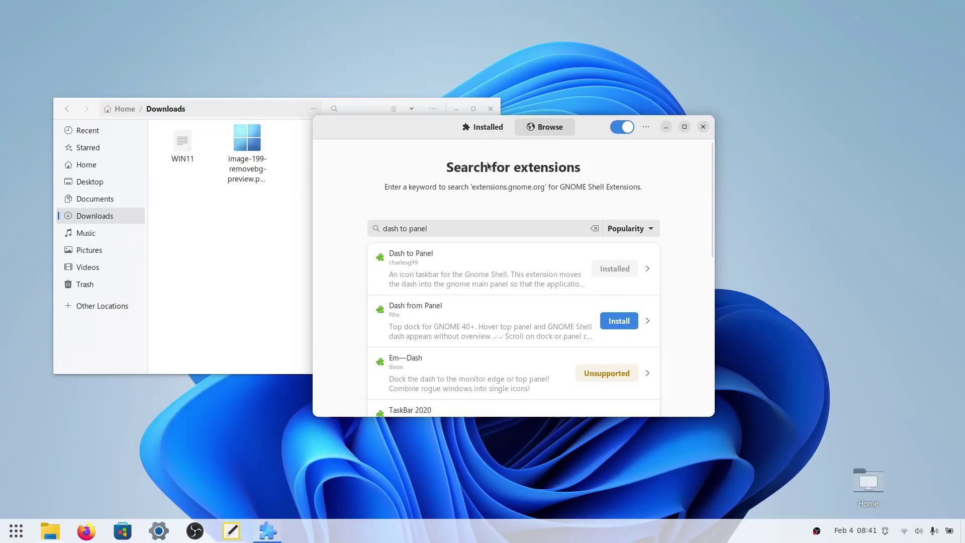
{"action": "left_click", "coordinate": [484, 133]}
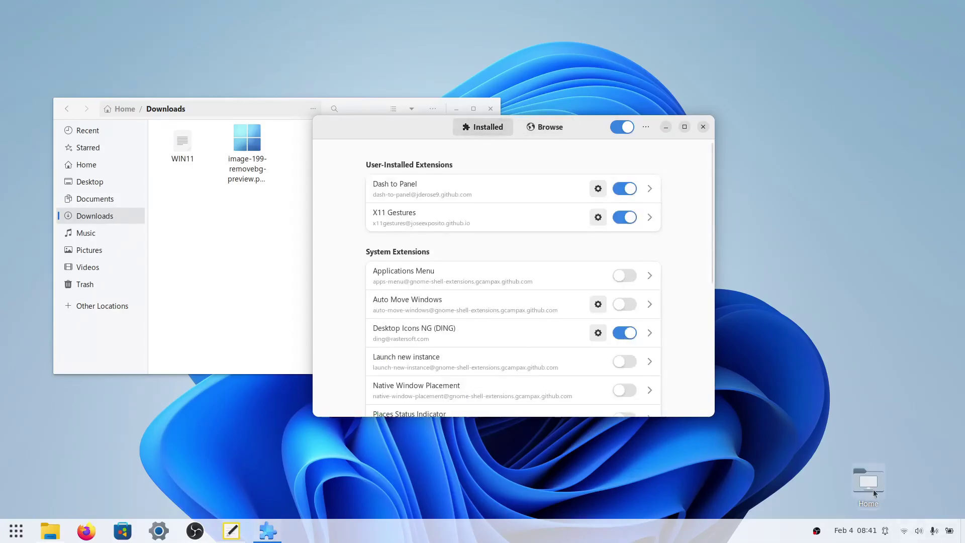
Step: Toggle the Desktop Icons NG extension off and back on in the Installed list
{"action": "left_click_drag", "start_coordinate": [874, 490], "coordinate": [929, 482]}
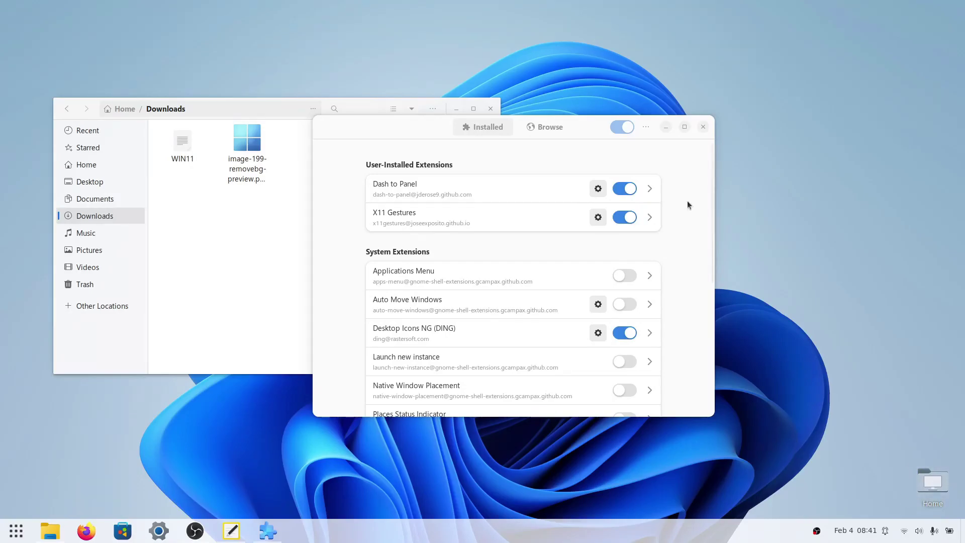
{"action": "left_click", "coordinate": [695, 221]}
{"action": "scroll", "coordinate": [695, 225], "scroll_direction": "down", "scroll_amount": 5}
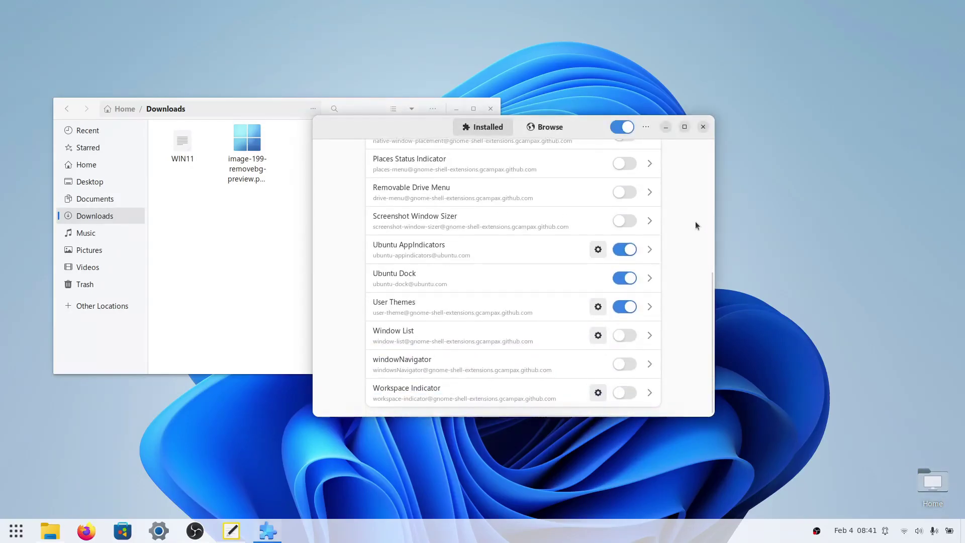
{"action": "scroll", "coordinate": [684, 236], "scroll_direction": "up", "scroll_amount": 5}
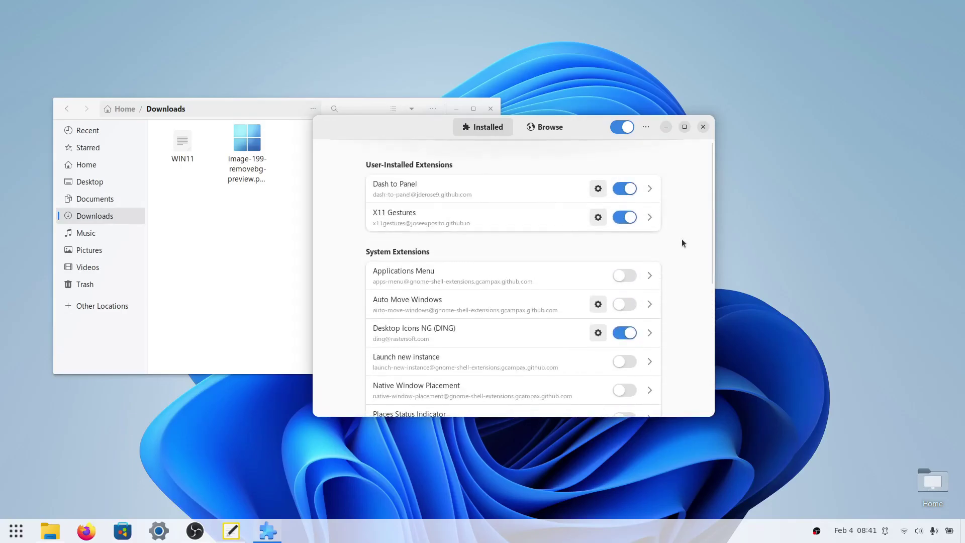
{"action": "scroll", "coordinate": [378, 194], "scroll_direction": "down", "scroll_amount": 3}
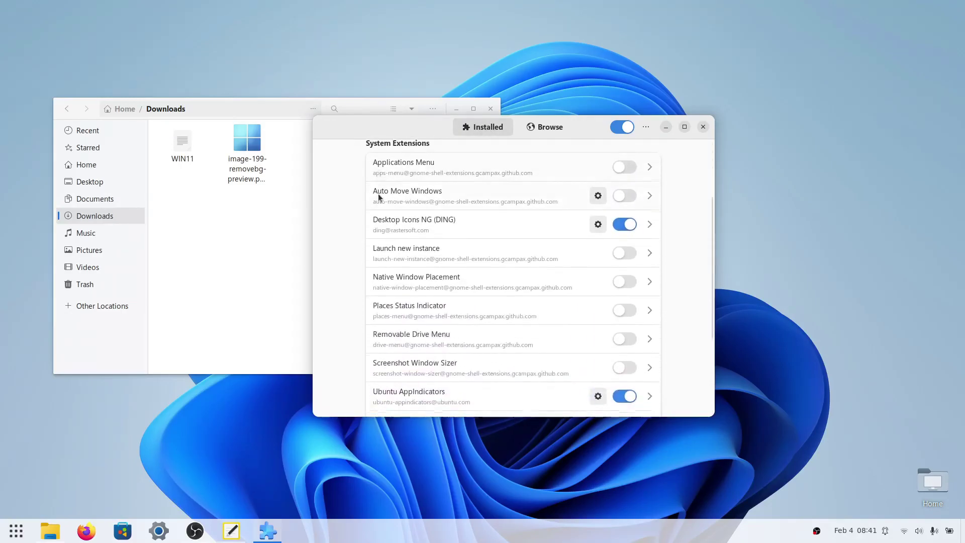
{"action": "left_click", "coordinate": [624, 212]}
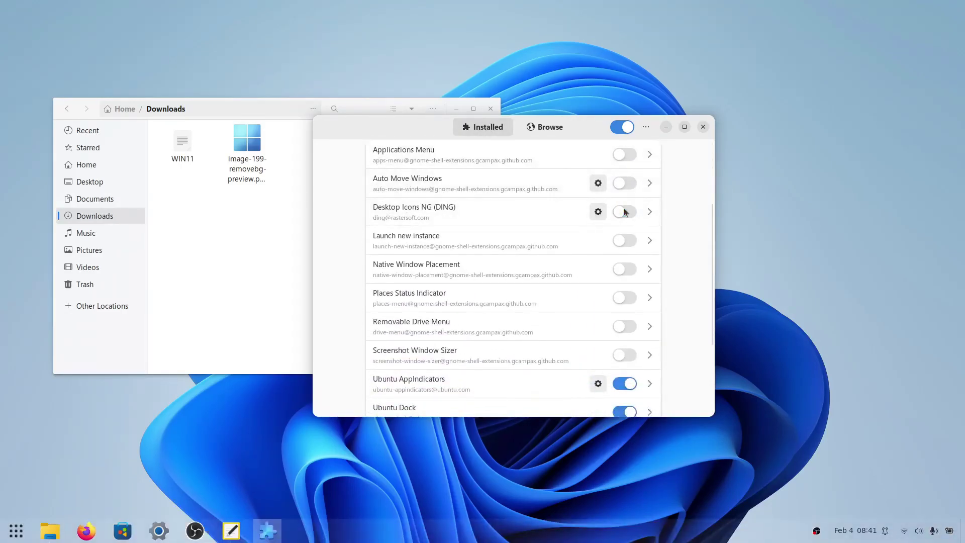
{"action": "left_click", "coordinate": [624, 211]}
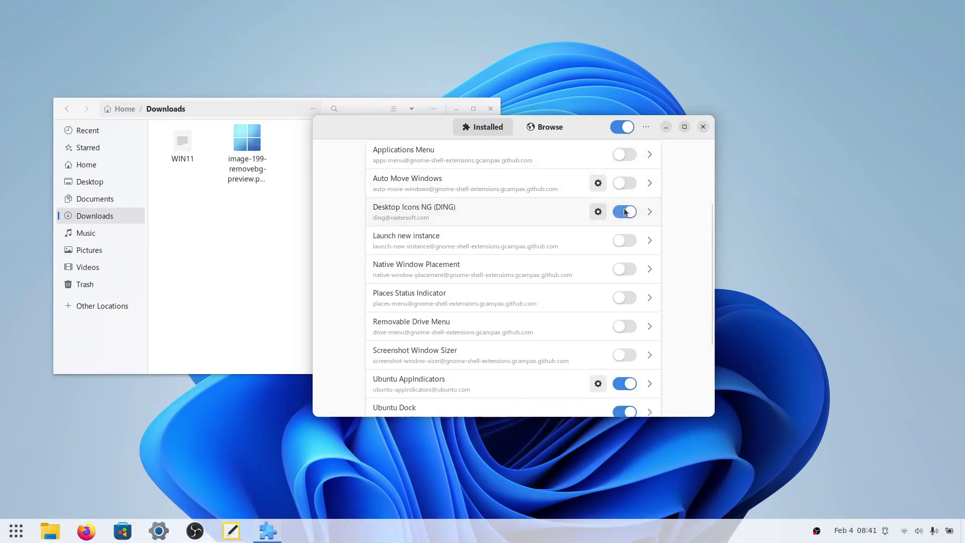
Step: Set Desktop Icons NG icon size to Small and drag the Home icon to the top-left
{"action": "left_click", "coordinate": [598, 211]}
{"action": "left_click", "coordinate": [280, 75]}
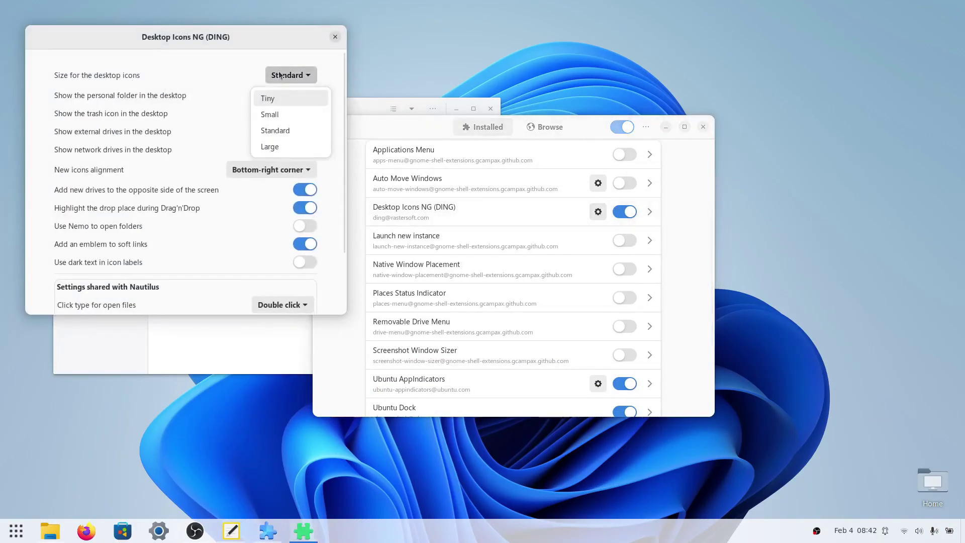
{"action": "left_click", "coordinate": [282, 100]}
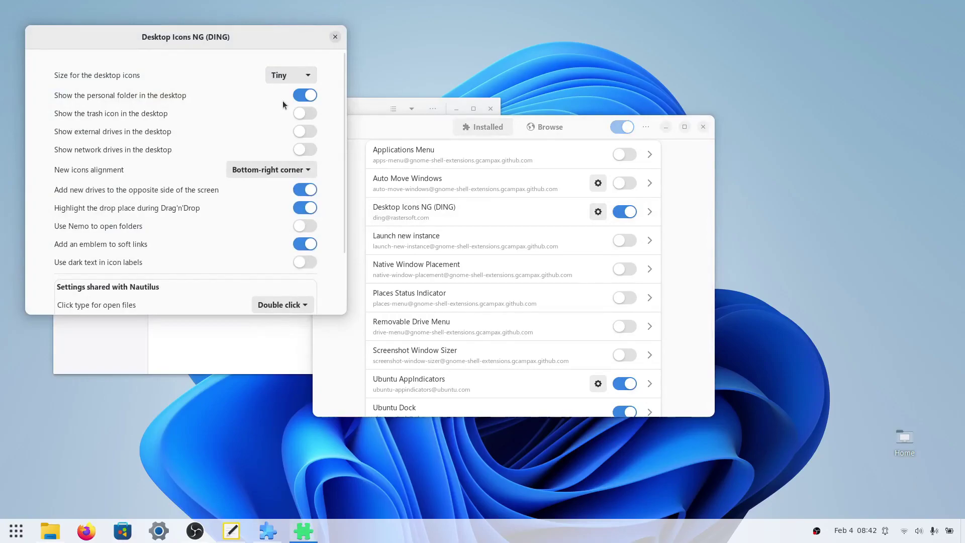
{"action": "left_click", "coordinate": [288, 74]}
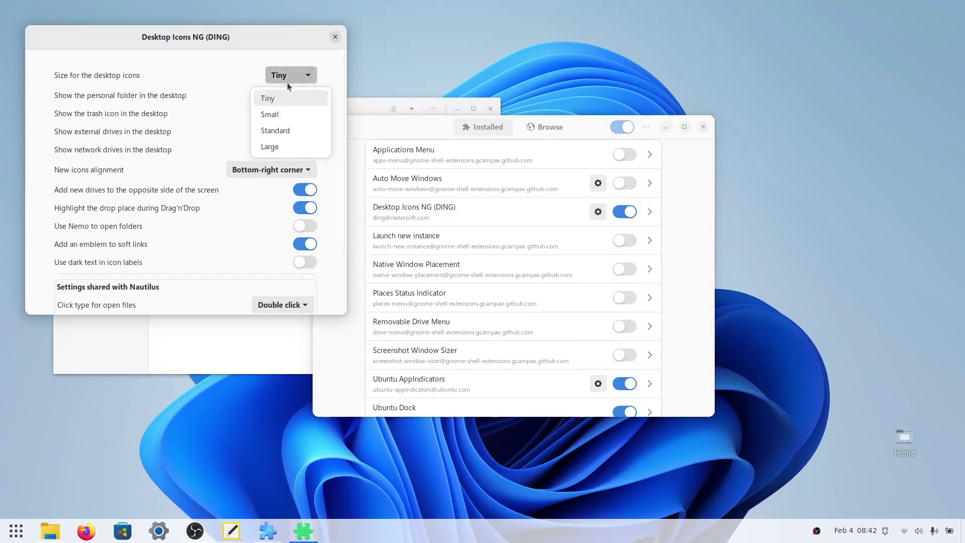
{"action": "left_click", "coordinate": [285, 112]}
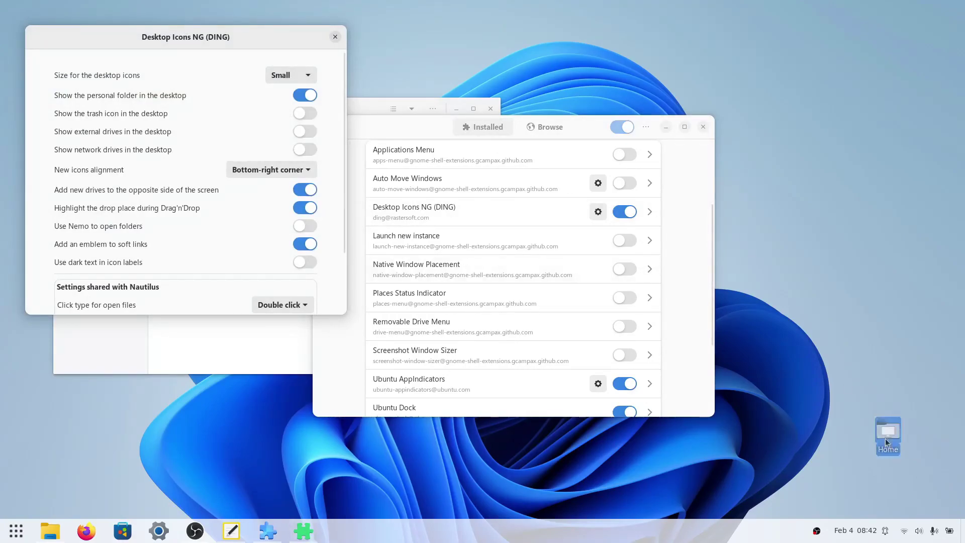
{"action": "left_click_drag", "start_coordinate": [885, 440], "coordinate": [18, 26]}
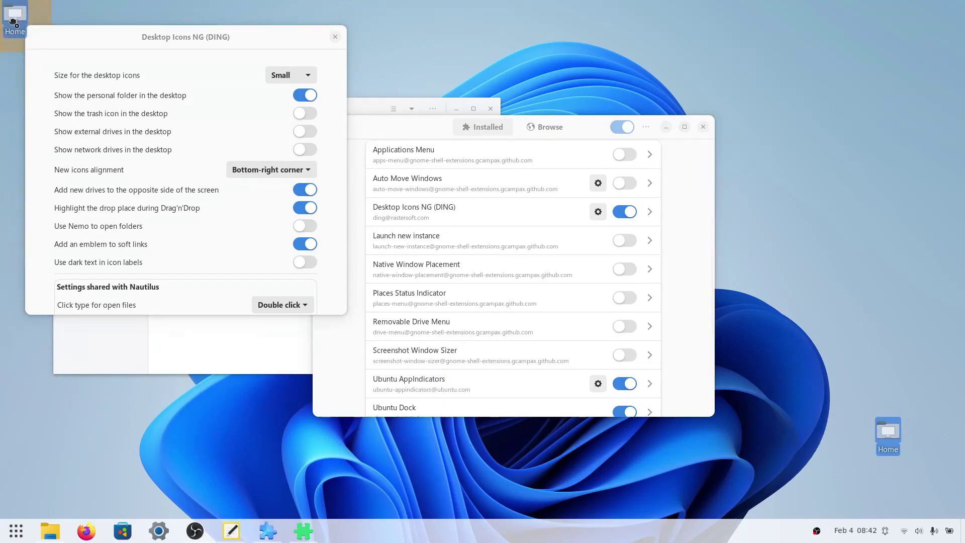
{"action": "left_click", "coordinate": [336, 37]}
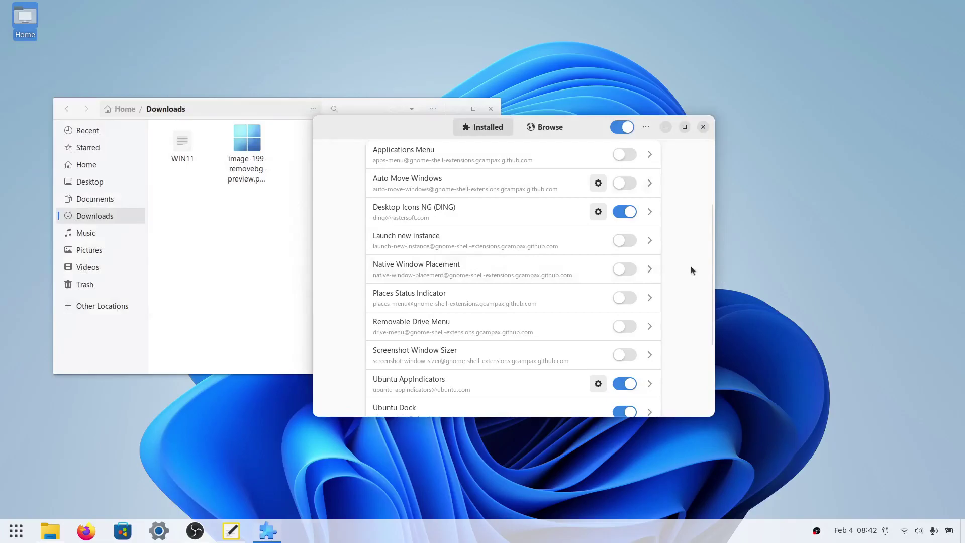
Step: In Dash to Panel settings, set Taskbar to Monitor Center and hide Show Applications
{"action": "scroll", "coordinate": [691, 270], "scroll_direction": "down", "scroll_amount": 5}
{"action": "scroll", "coordinate": [691, 270], "scroll_direction": "up", "scroll_amount": 10}
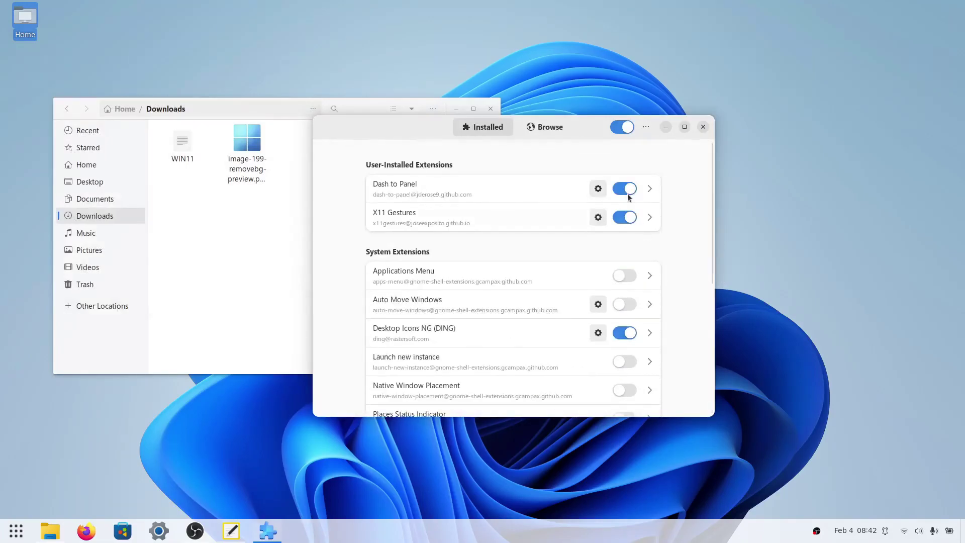
{"action": "left_click", "coordinate": [598, 188]}
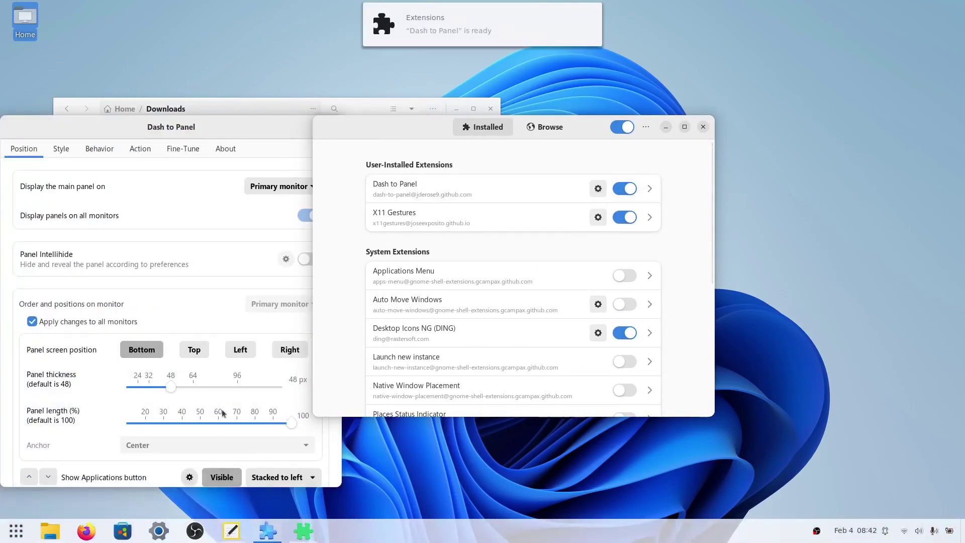
{"action": "left_click_drag", "start_coordinate": [249, 137], "coordinate": [544, 113]}
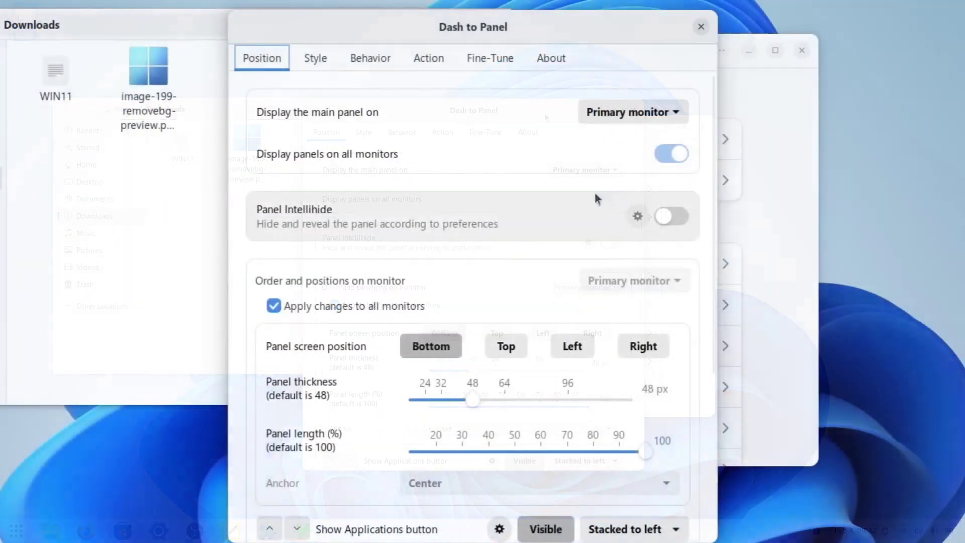
{"action": "scroll", "coordinate": [583, 181], "scroll_direction": "down", "scroll_amount": 5}
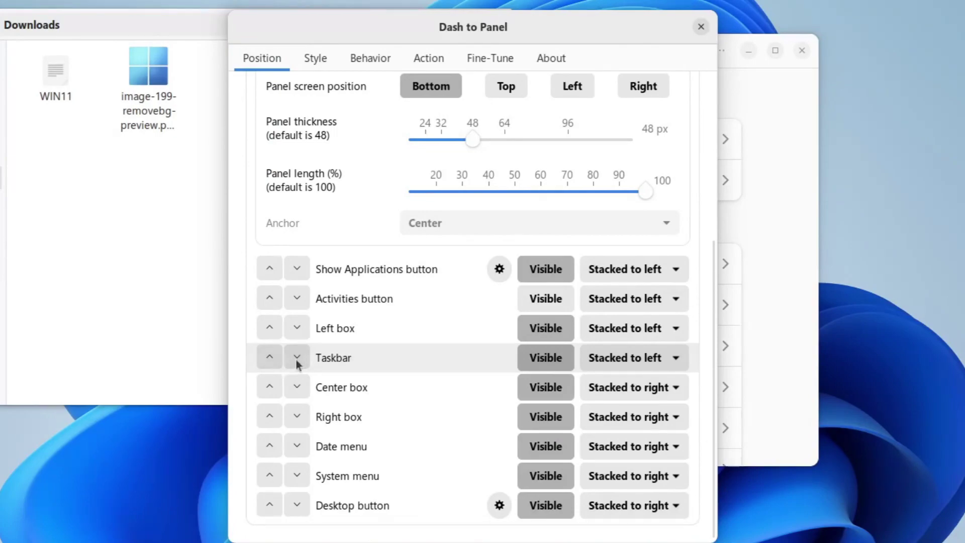
{"action": "left_click", "coordinate": [610, 357]}
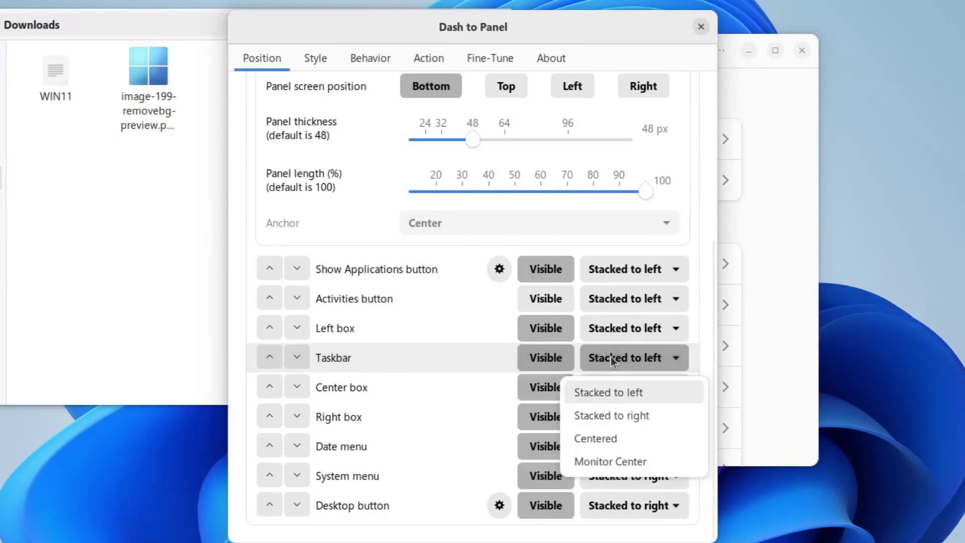
{"action": "left_click", "coordinate": [603, 462]}
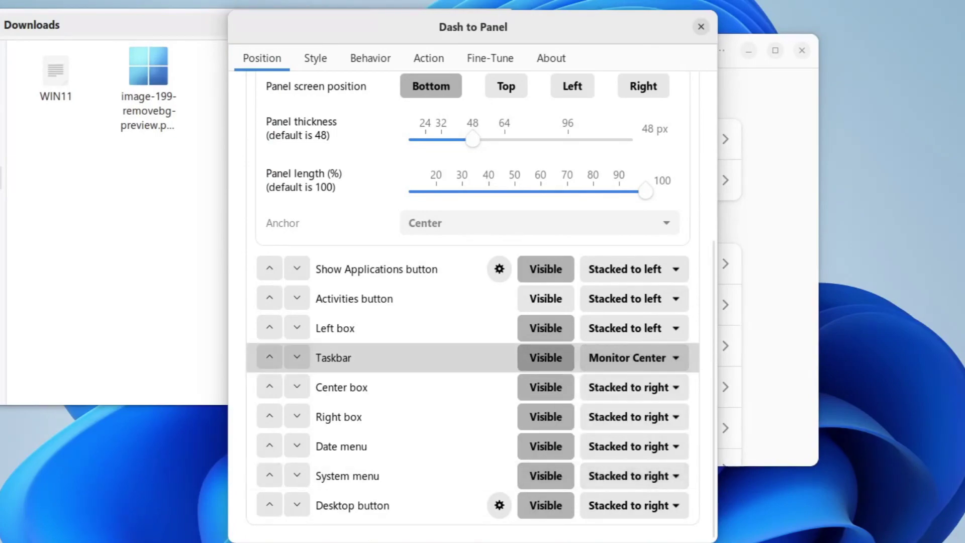
{"action": "key", "text": "Down"}
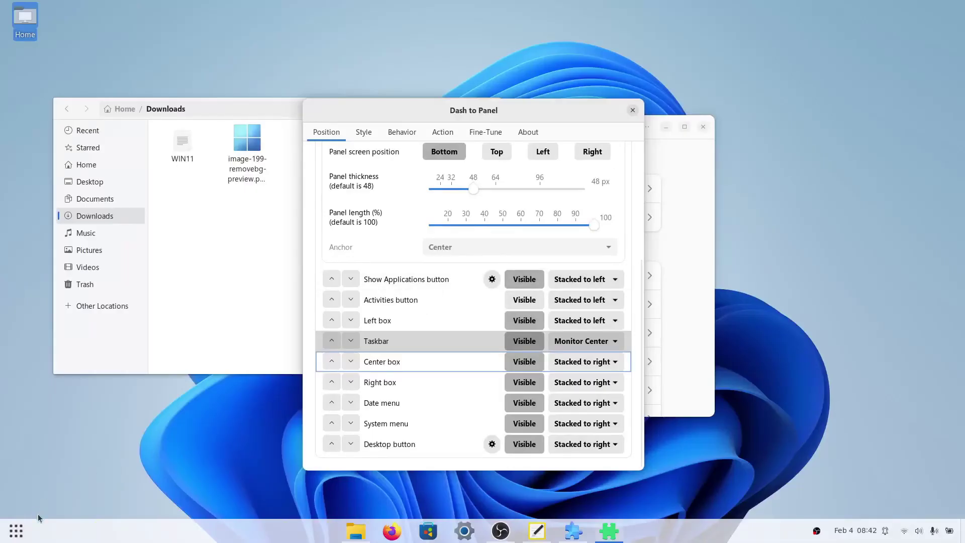
{"action": "left_click", "coordinate": [526, 278]}
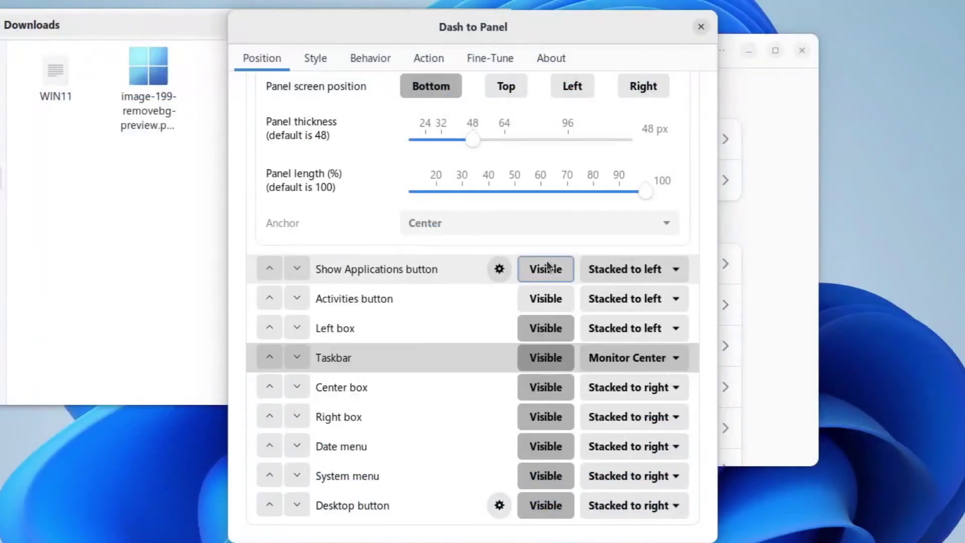
Step: Set the Left box to Monitor Center and move Date menu below System menu
{"action": "left_click", "coordinate": [614, 327]}
{"action": "left_click", "coordinate": [610, 432]}
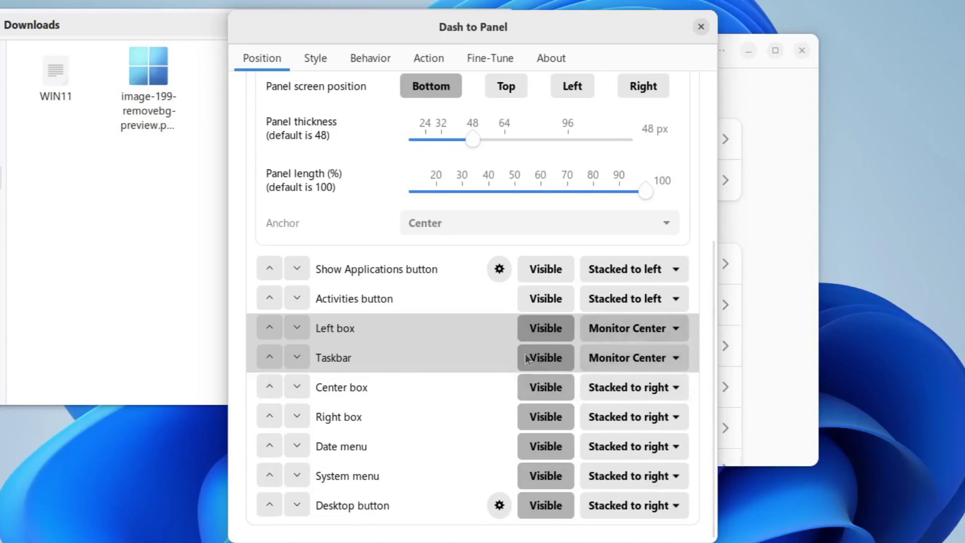
{"action": "left_click", "coordinate": [514, 371]}
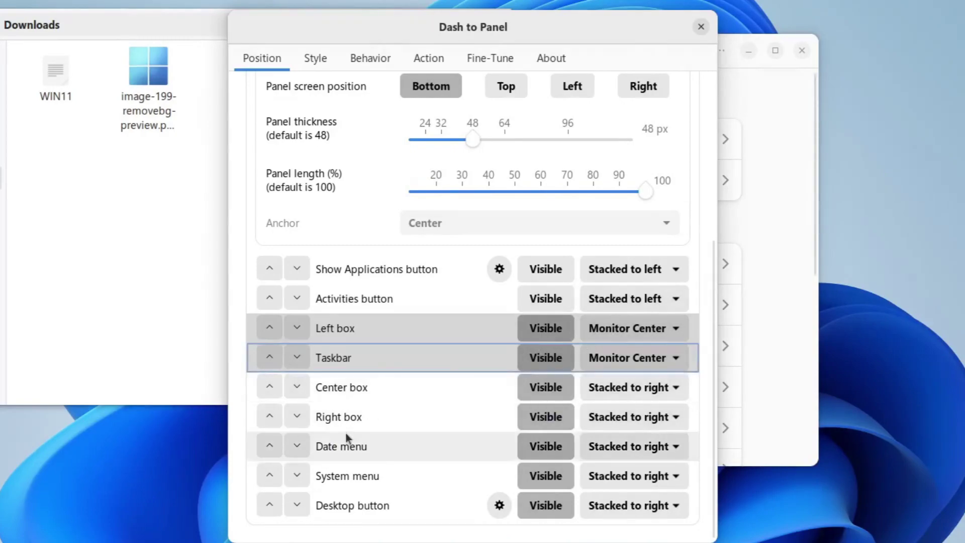
{"action": "left_click", "coordinate": [297, 445]}
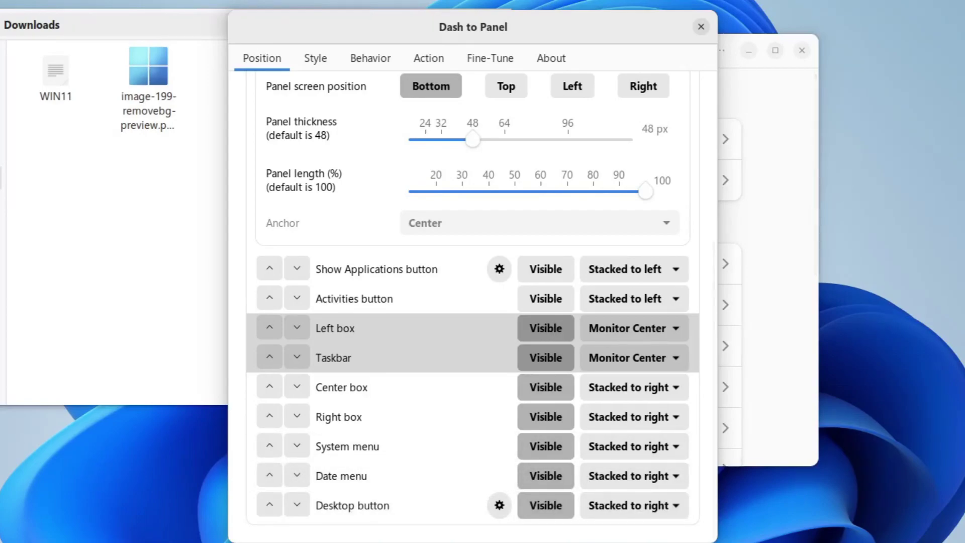
Step: On the Style page, set App Icon Margin to 0 px and App Icon Padding to 6 px
{"action": "left_click", "coordinate": [326, 59]}
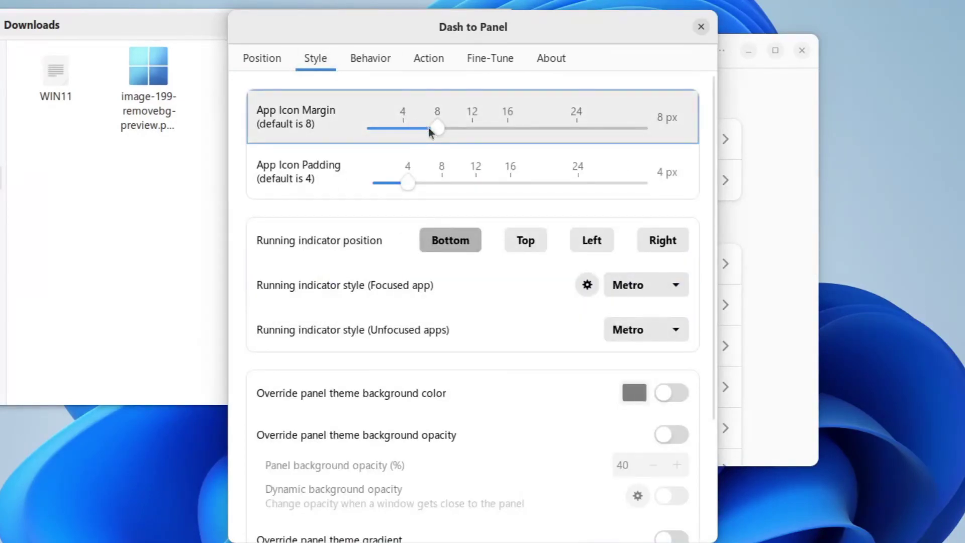
{"action": "left_click_drag", "start_coordinate": [436, 130], "coordinate": [349, 135]}
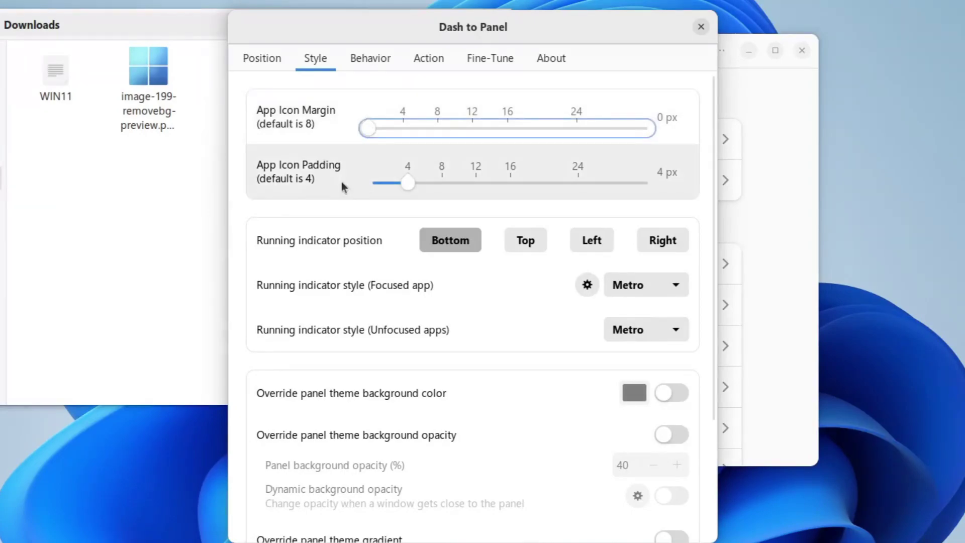
{"action": "left_click_drag", "start_coordinate": [409, 184], "coordinate": [425, 185]}
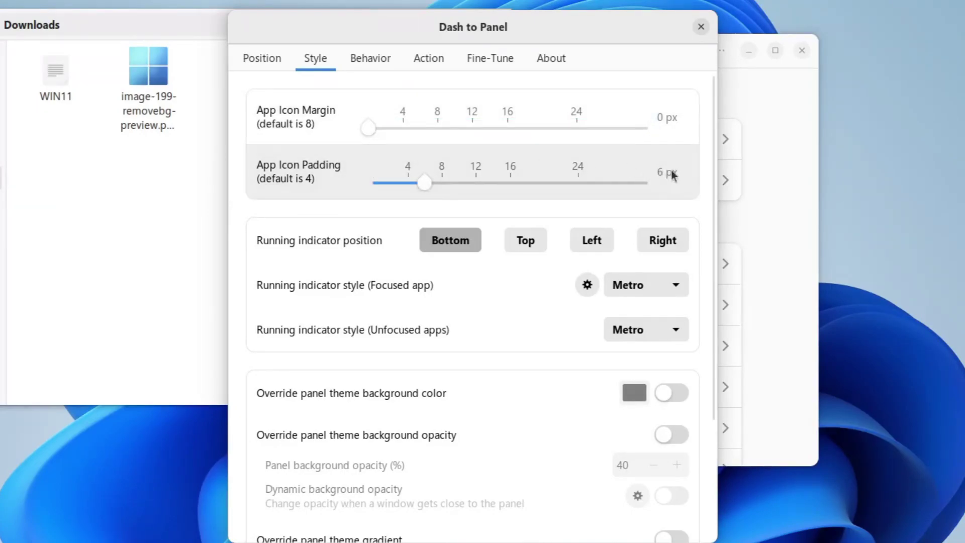
{"action": "left_click_drag", "start_coordinate": [421, 184], "coordinate": [424, 184]}
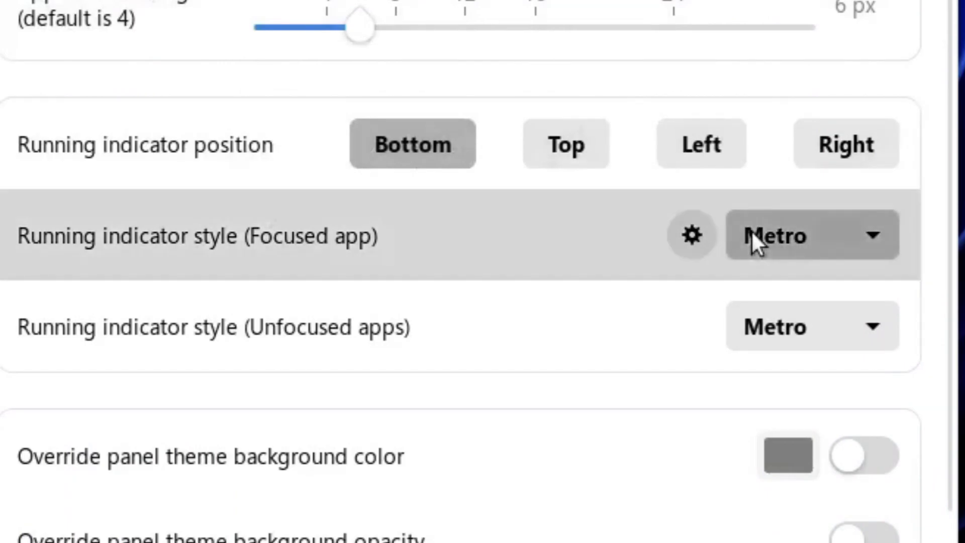
Step: Use Dashes as the running indicator style for both focused and unfocused apps
{"action": "left_click", "coordinate": [751, 230]}
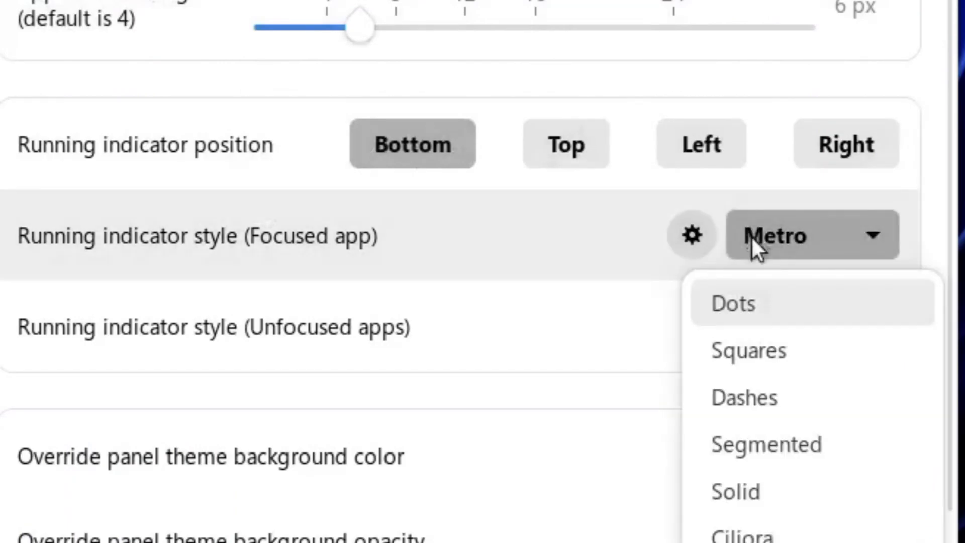
{"action": "left_click", "coordinate": [750, 397]}
{"action": "left_click", "coordinate": [786, 327]}
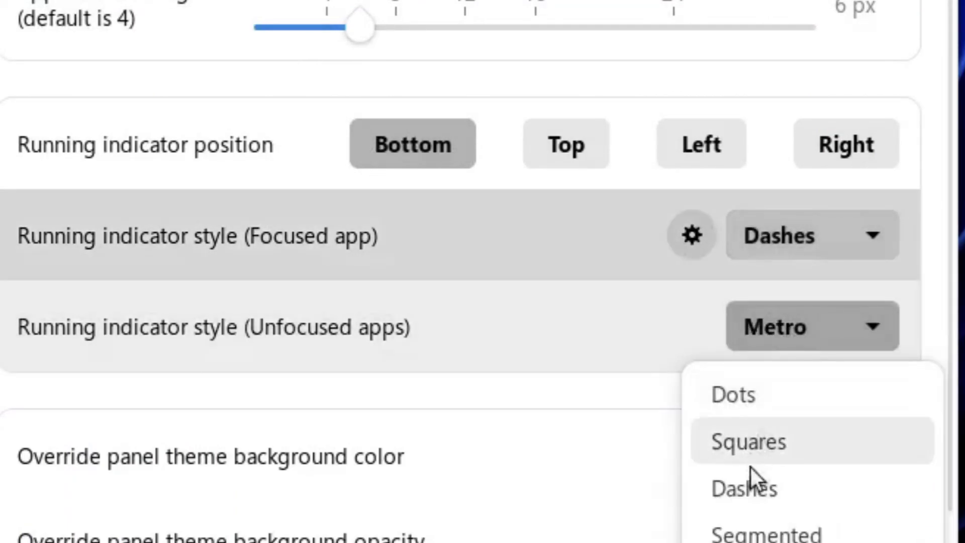
{"action": "left_click", "coordinate": [746, 486]}
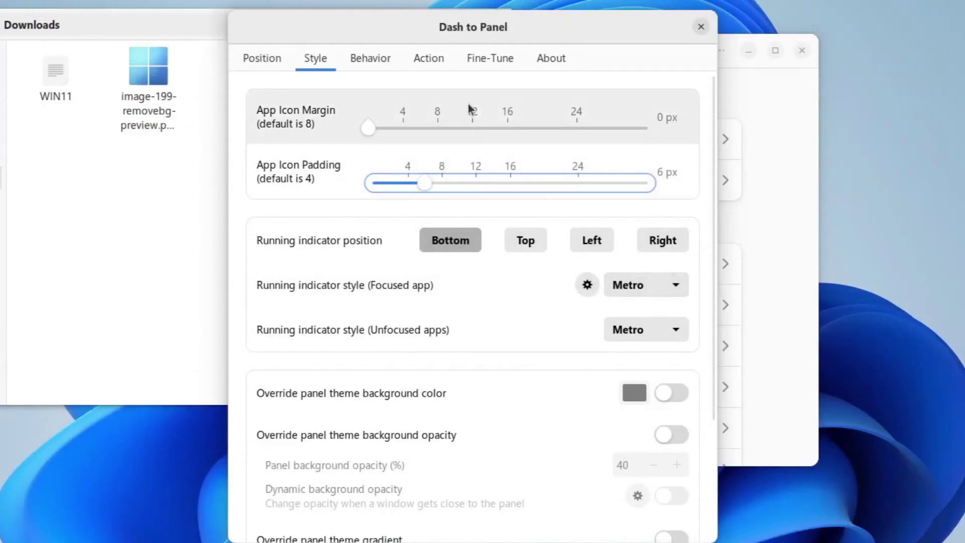
{"action": "left_click", "coordinate": [382, 64]}
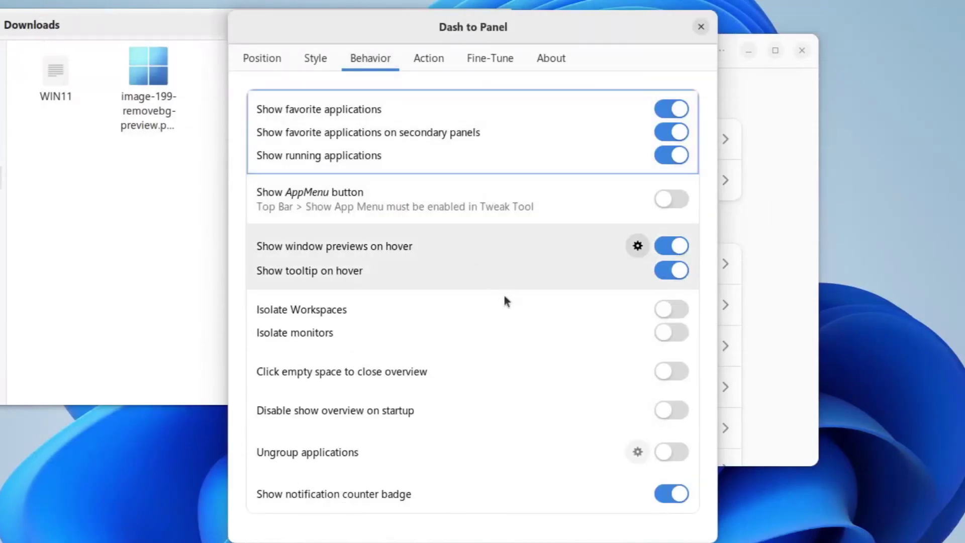
Step: Switch on Disable show overview on startup, check the Activities overview, and return to settings
{"action": "left_click", "coordinate": [674, 415]}
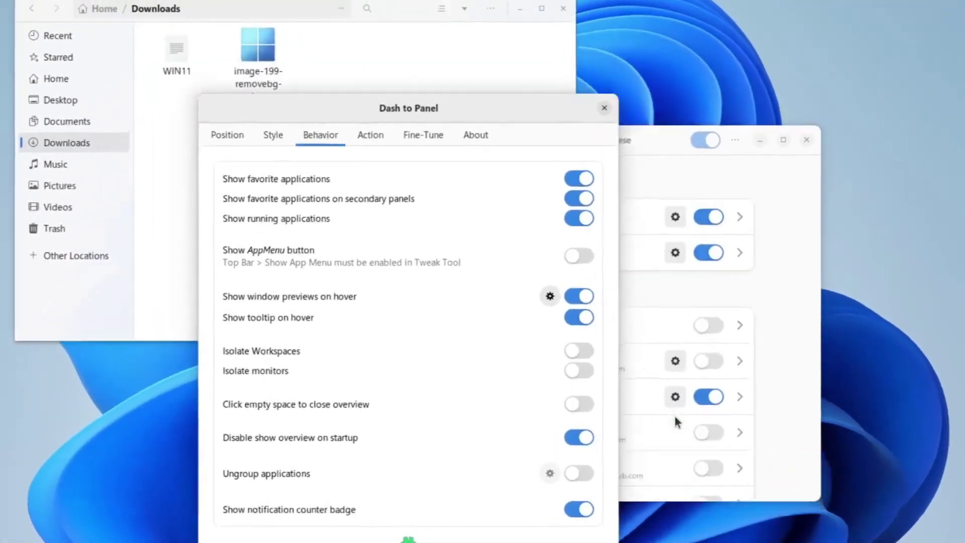
{"action": "key", "text": "super"}
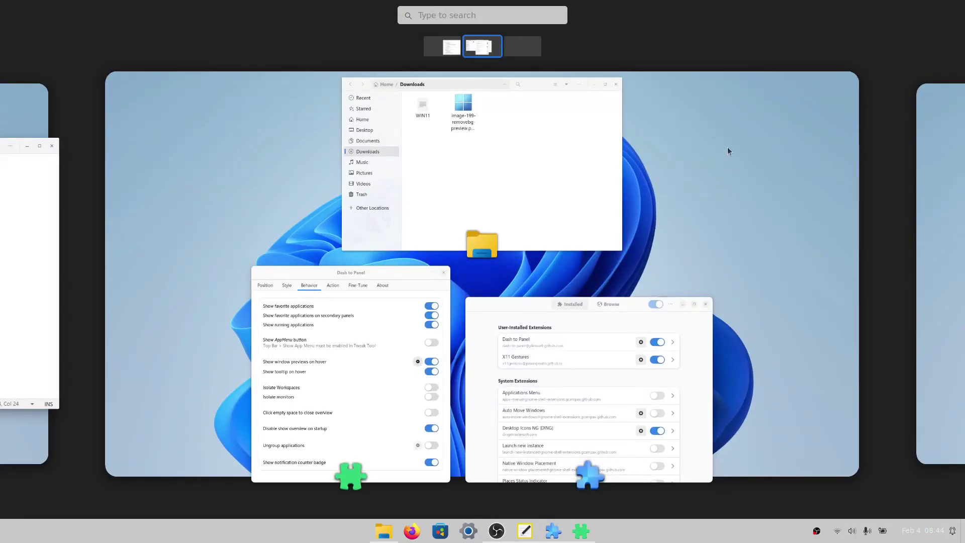
{"action": "left_click", "coordinate": [424, 372]}
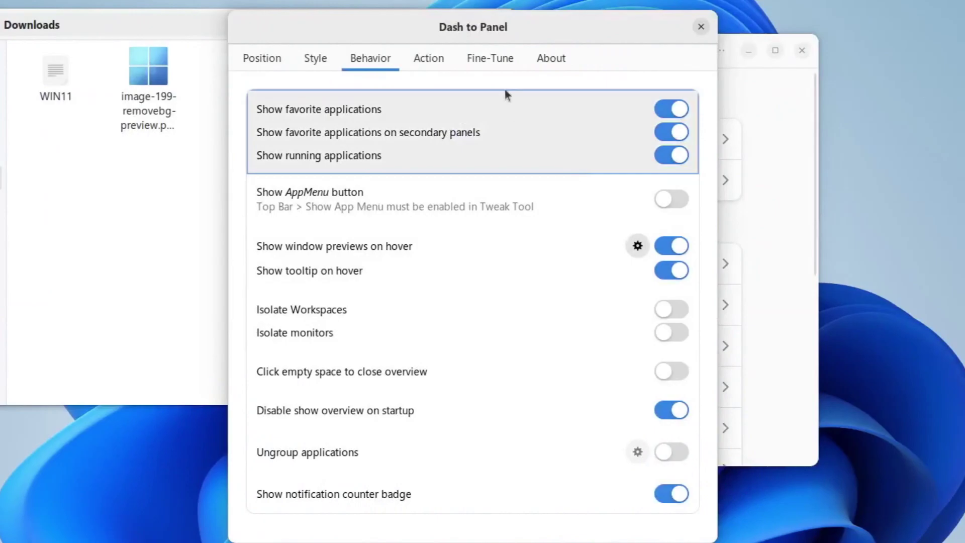
Step: Set tray and LeftBox fonts to 16 px, and tray item, status icon and LeftBox paddings to 4 px
{"action": "left_click", "coordinate": [490, 59]}
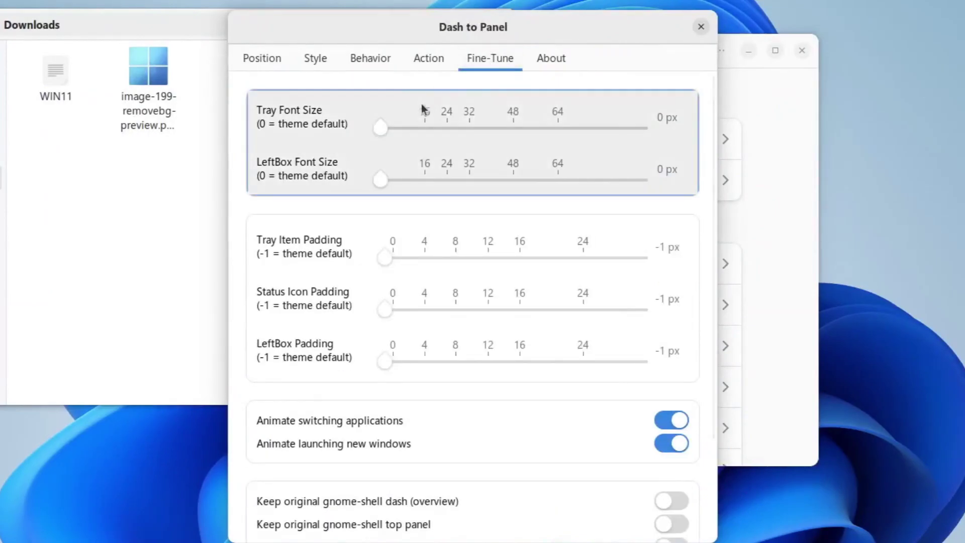
{"action": "left_click_drag", "start_coordinate": [382, 127], "coordinate": [427, 128]}
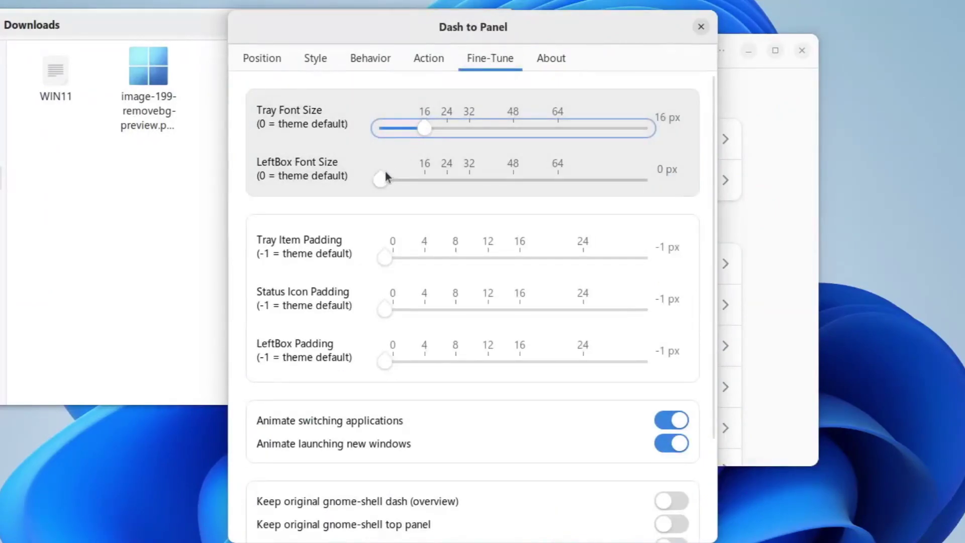
{"action": "left_click_drag", "start_coordinate": [386, 177], "coordinate": [426, 176]}
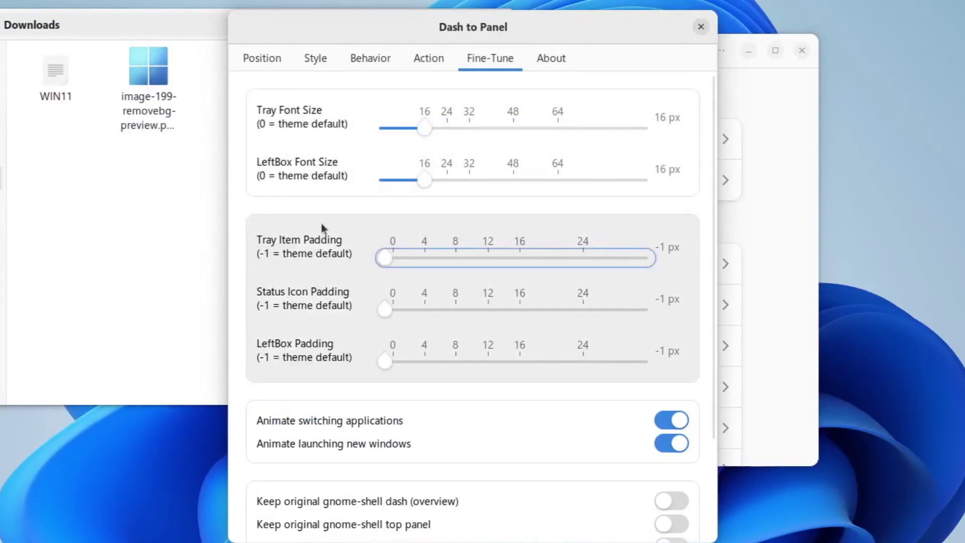
{"action": "left_click_drag", "start_coordinate": [385, 258], "coordinate": [424, 256]}
{"action": "left_click_drag", "start_coordinate": [384, 310], "coordinate": [422, 309]}
{"action": "left_click_drag", "start_coordinate": [384, 361], "coordinate": [425, 361]}
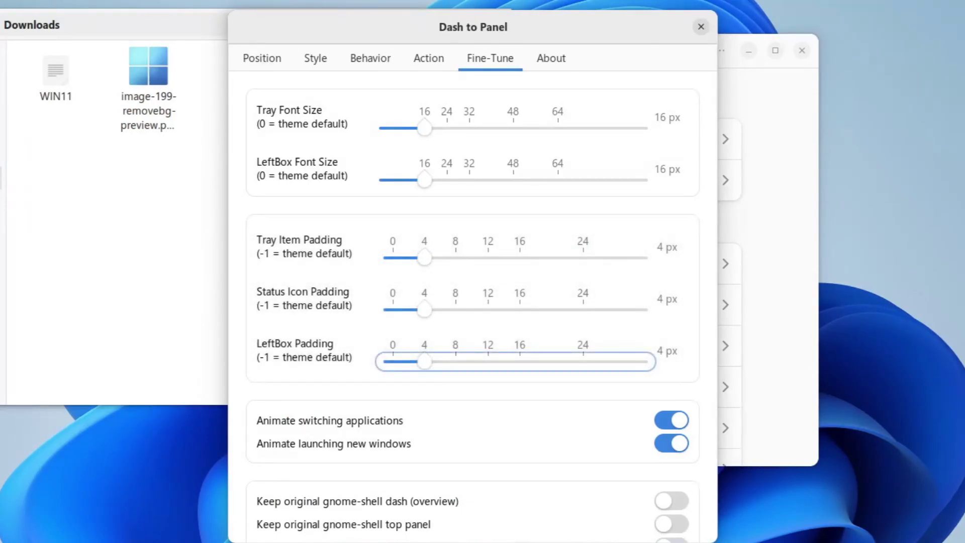
{"action": "left_click", "coordinate": [701, 27]}
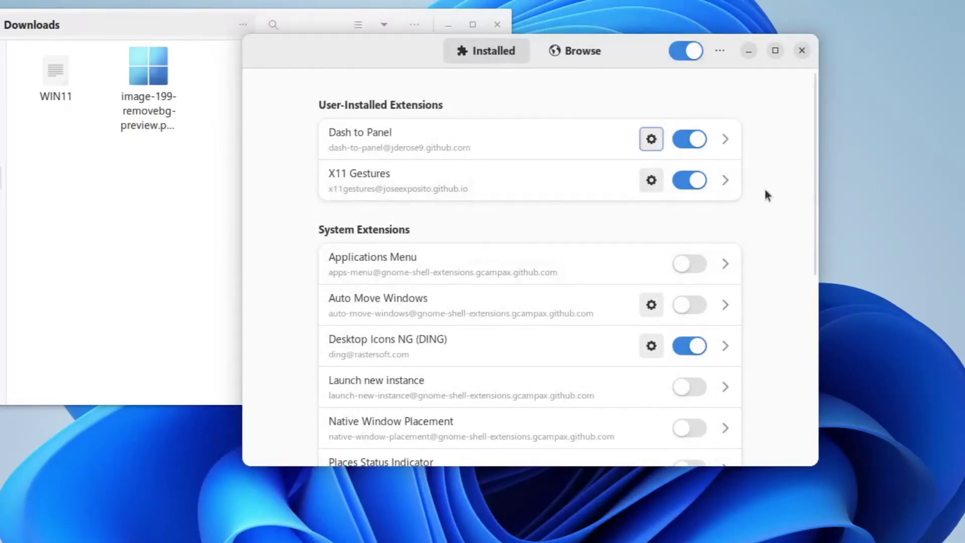
Step: Search for 'arcmenu' and install the ArcMenu extension
{"action": "left_click", "coordinate": [591, 58]}
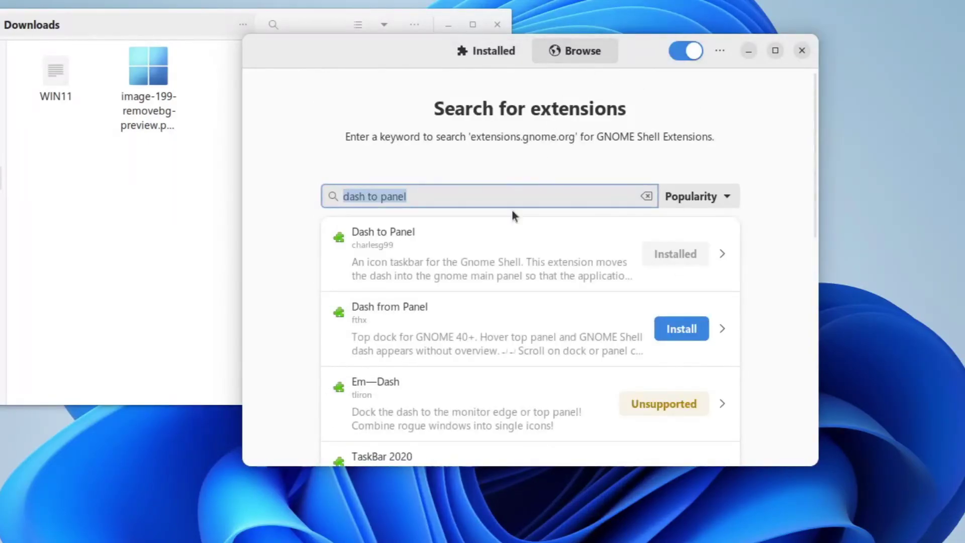
{"action": "type", "text": "arcmenu"}
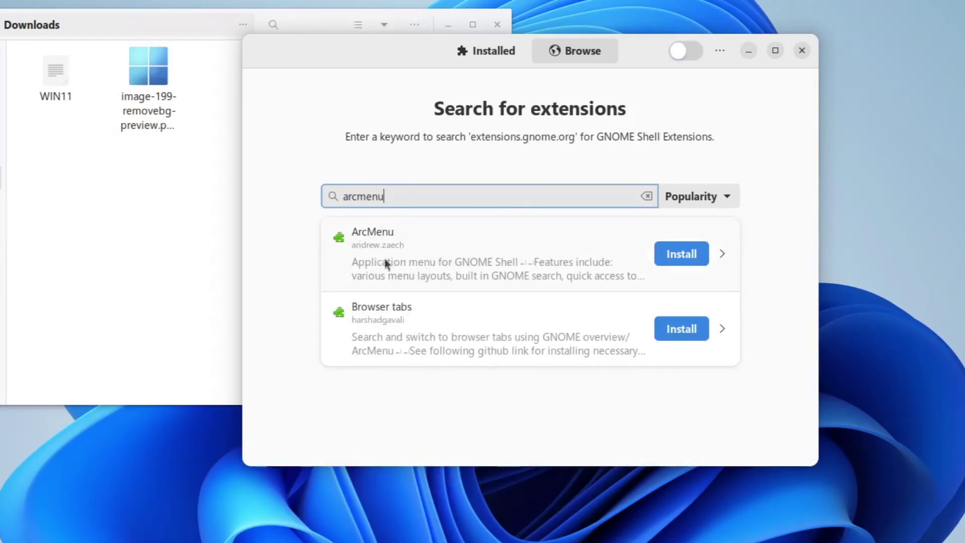
{"action": "left_click", "coordinate": [674, 256]}
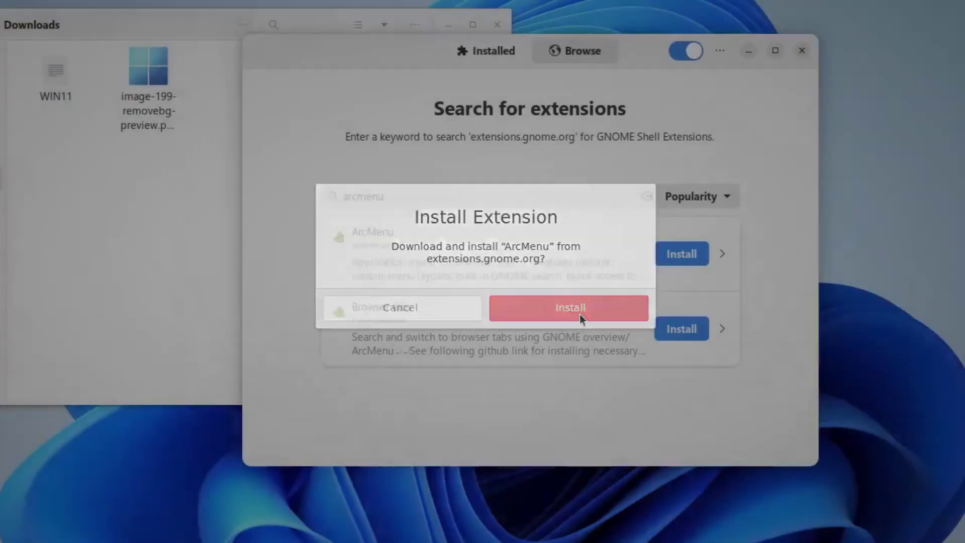
{"action": "left_click", "coordinate": [580, 314]}
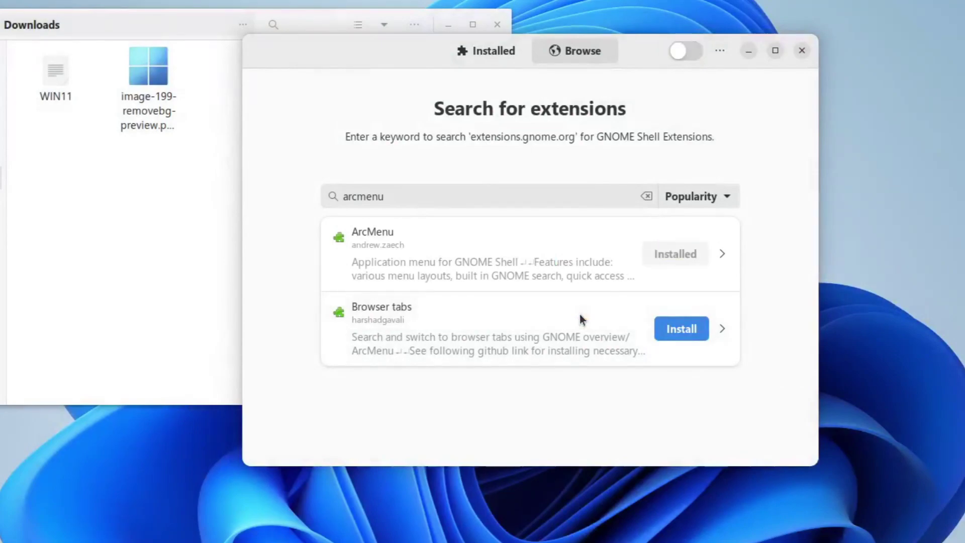
Step: Turn all extensions back on and enable ArcMenu in the Installed list
{"action": "left_click", "coordinate": [499, 48]}
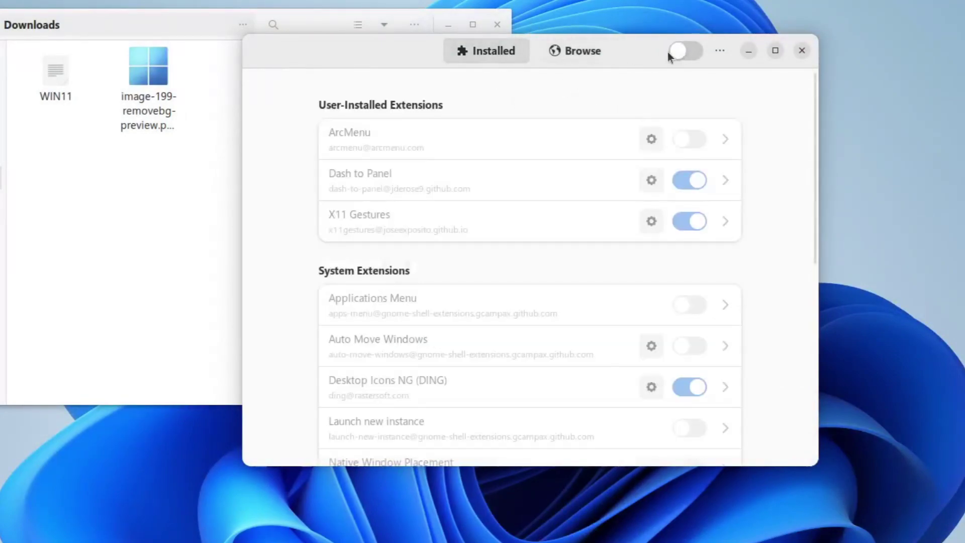
{"action": "left_click", "coordinate": [686, 50]}
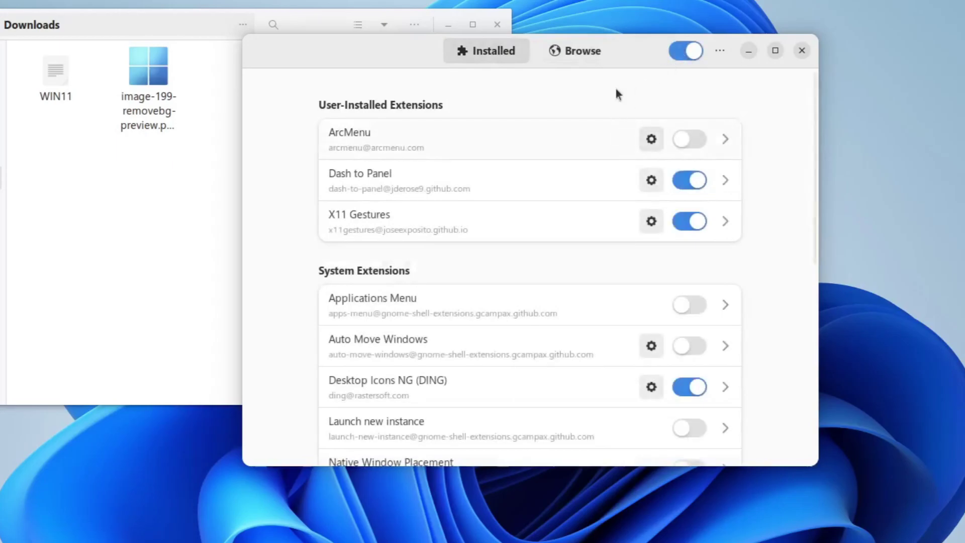
{"action": "left_click", "coordinate": [681, 140]}
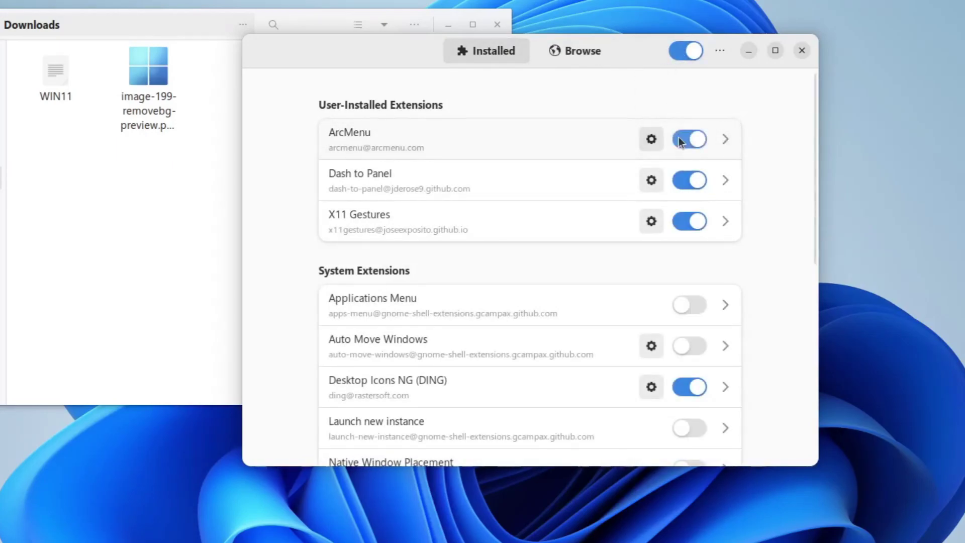
{"action": "left_click", "coordinate": [651, 141]}
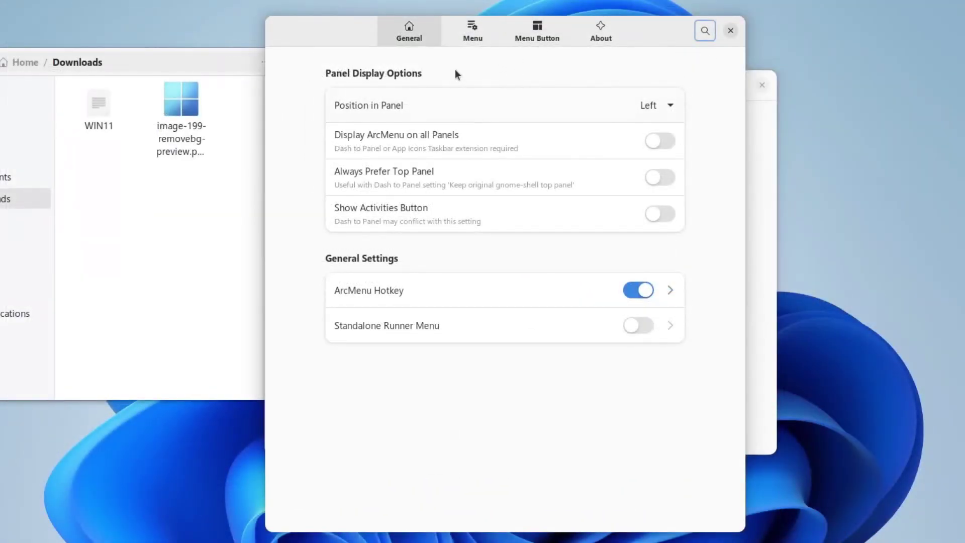
Step: Apply the Modern '11' menu layout and preview the Windows 11-style start menu
{"action": "left_click", "coordinate": [468, 39]}
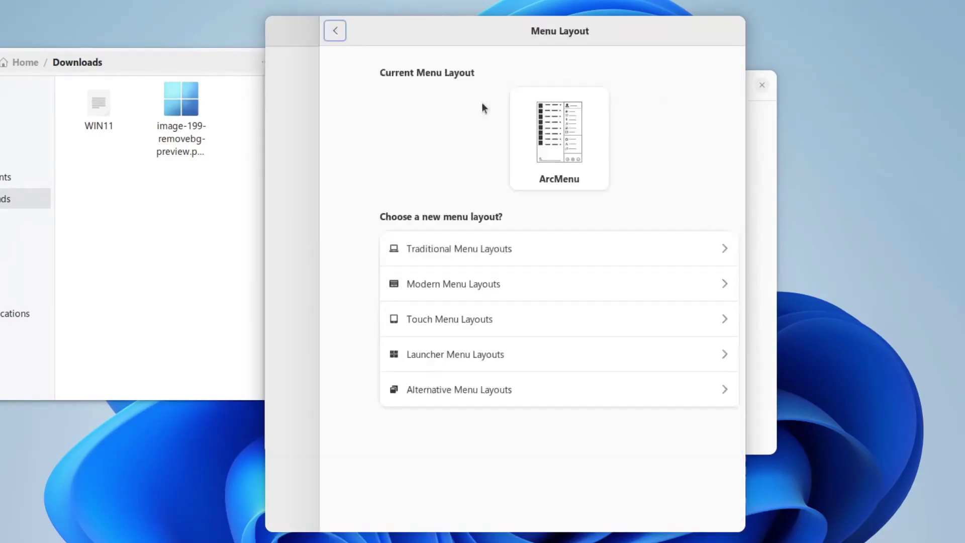
{"action": "left_click", "coordinate": [408, 285]}
{"action": "scroll", "coordinate": [408, 285], "scroll_direction": "down", "scroll_amount": 4}
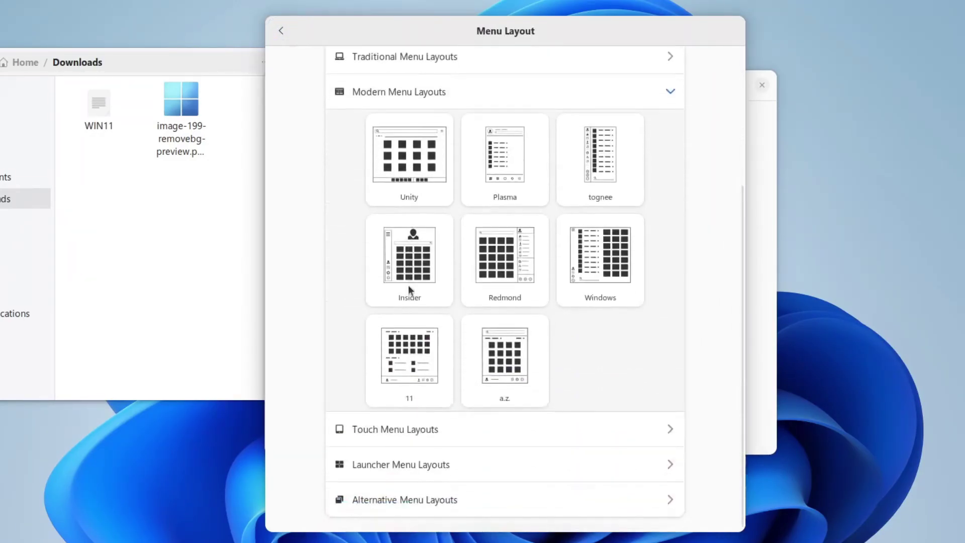
{"action": "left_click", "coordinate": [390, 341]}
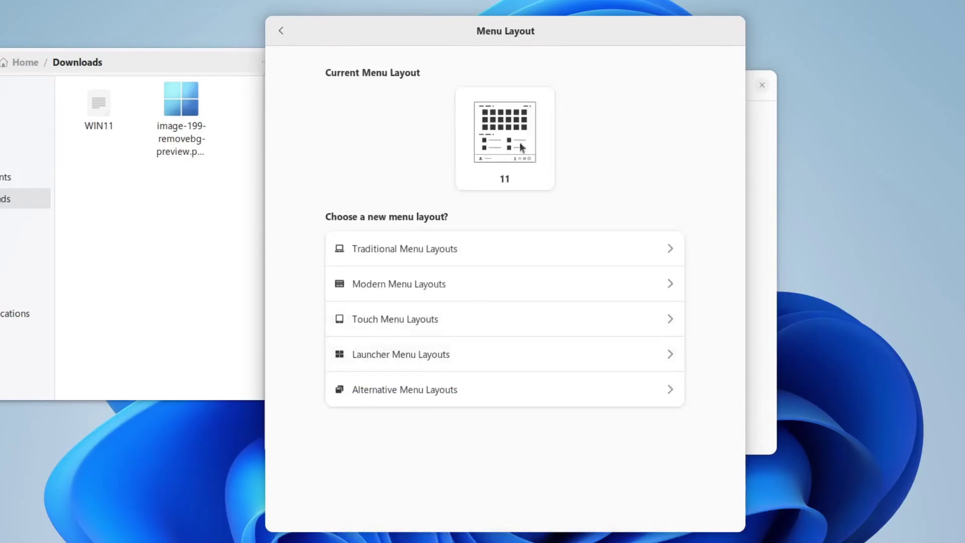
{"action": "key", "text": "super"}
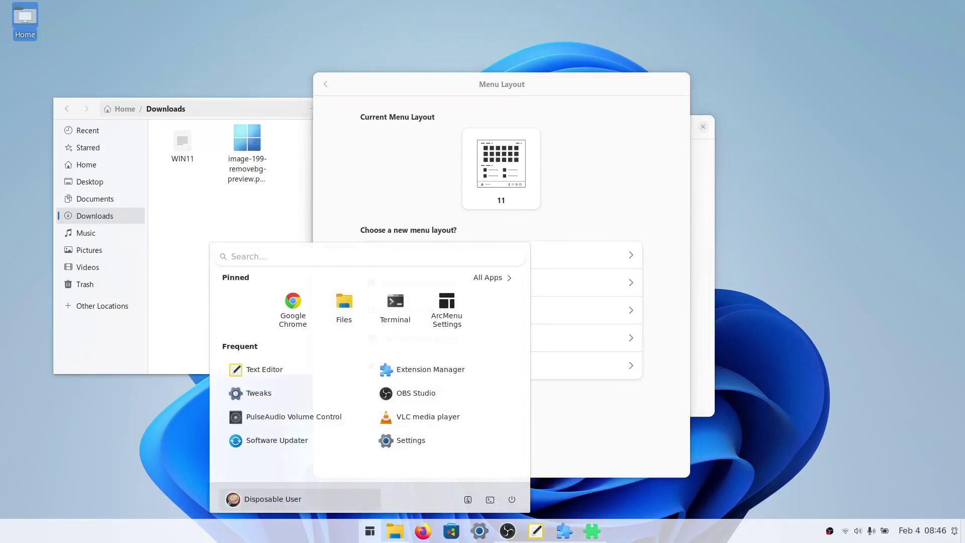
{"action": "key", "text": "super"}
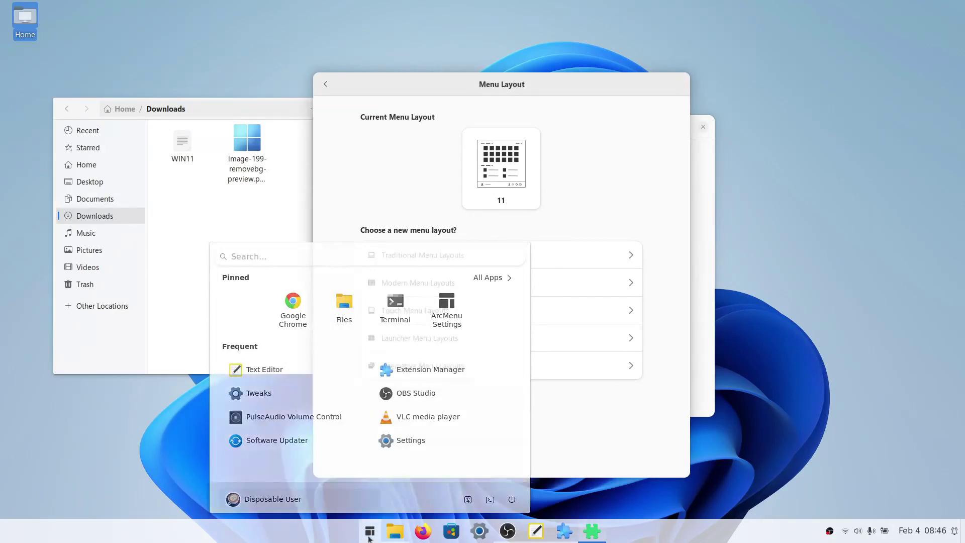
{"action": "left_click", "coordinate": [327, 83]}
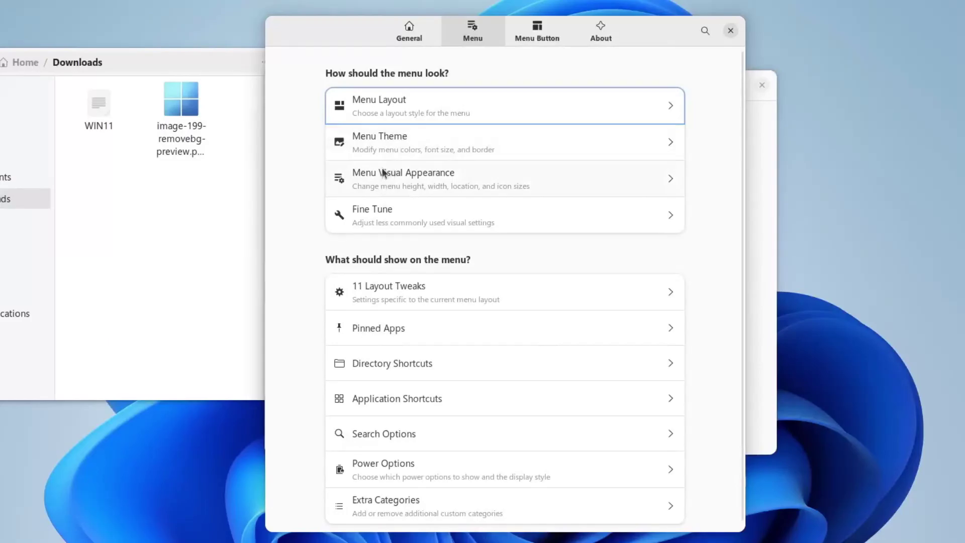
Step: Set the menu height to 750 and the left-panel width value to 1
{"action": "left_click", "coordinate": [407, 174]}
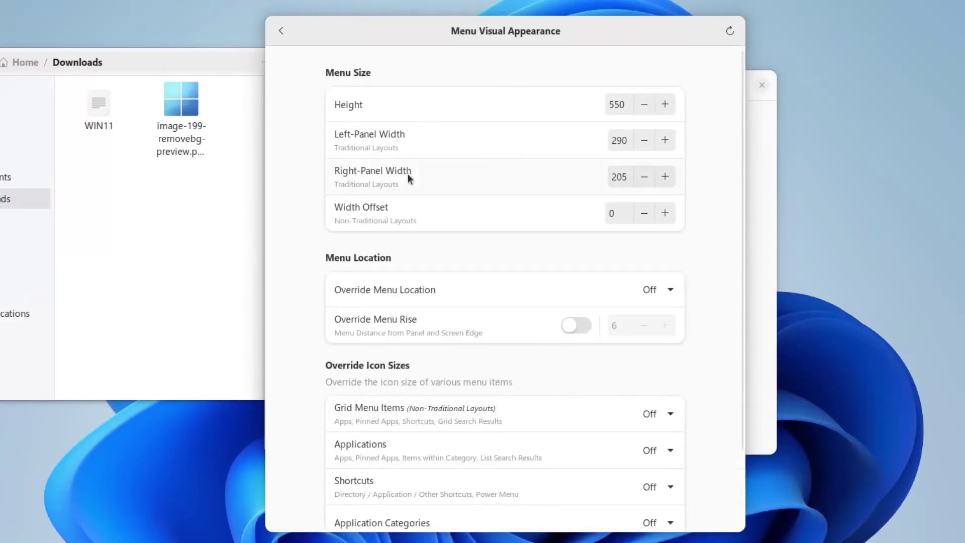
{"action": "double_click", "coordinate": [612, 106]}
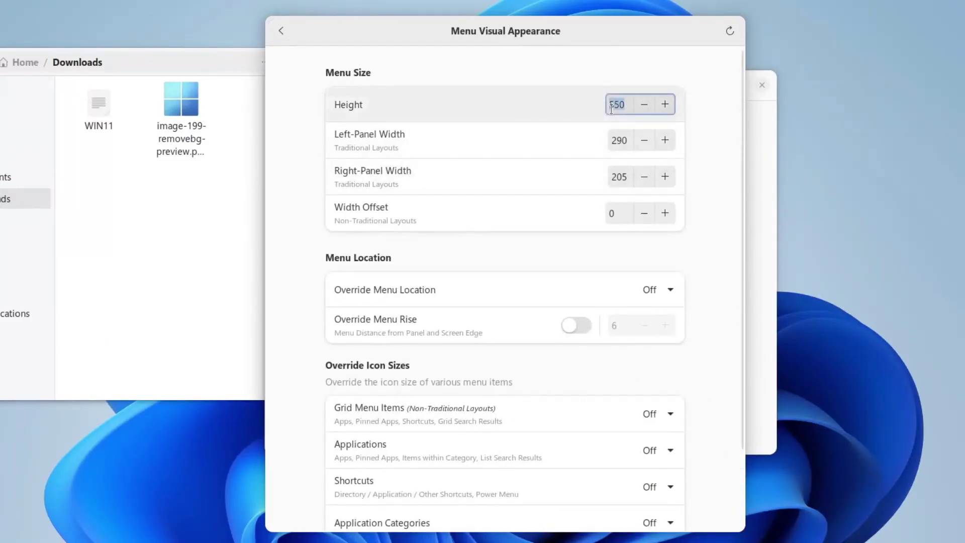
{"action": "type", "text": "750"}
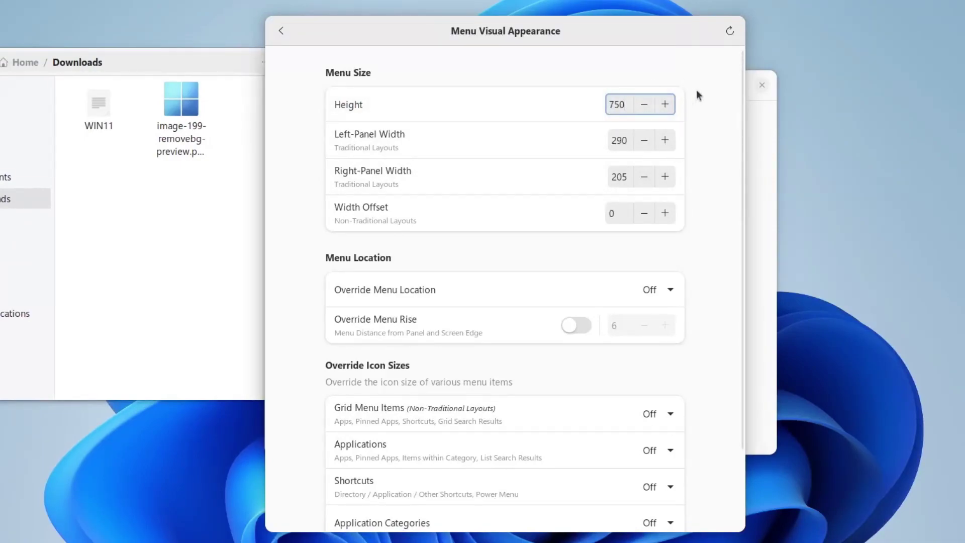
{"action": "double_click", "coordinate": [619, 140]}
{"action": "type", "text": "175"}
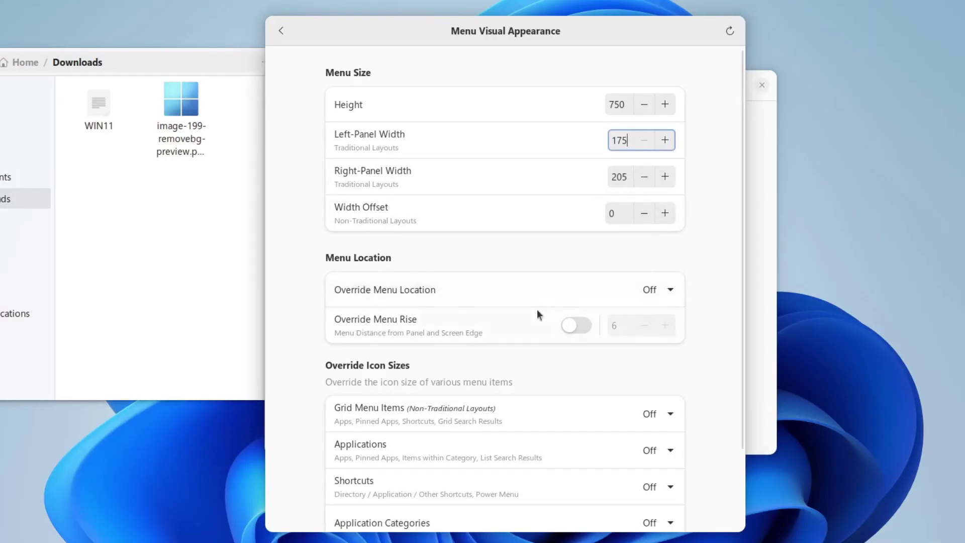
Step: Set Override Menu Location to Bottom Centered, checking the start menu's position
{"action": "left_click", "coordinate": [640, 291]}
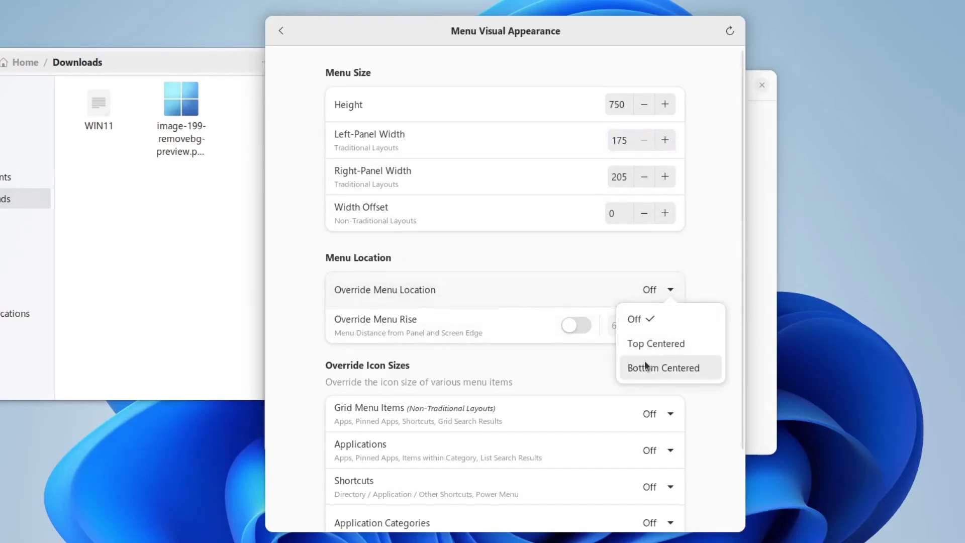
{"action": "left_click", "coordinate": [644, 362]}
{"action": "left_click", "coordinate": [642, 287]}
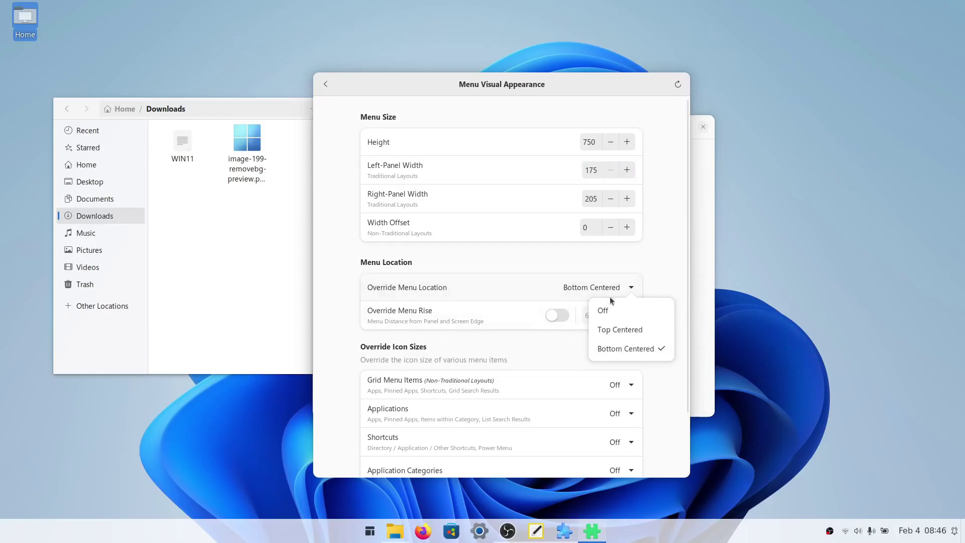
{"action": "left_click", "coordinate": [636, 319]}
{"action": "left_click", "coordinate": [369, 532]}
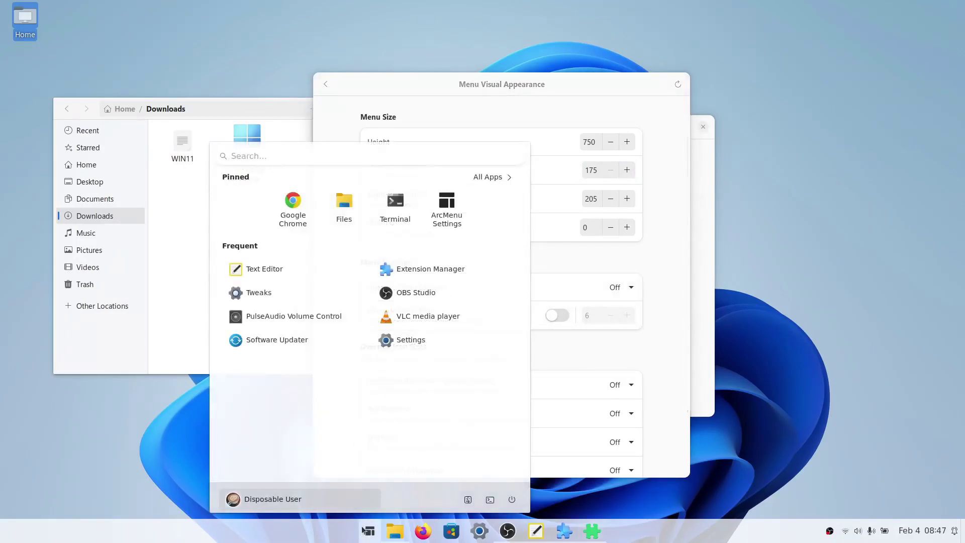
{"action": "left_click", "coordinate": [643, 283]}
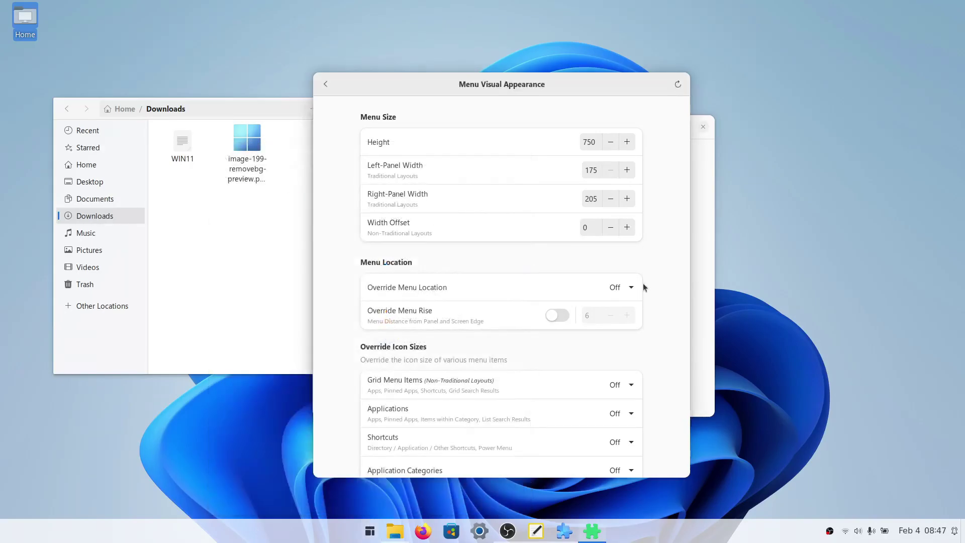
{"action": "left_click", "coordinate": [621, 288]}
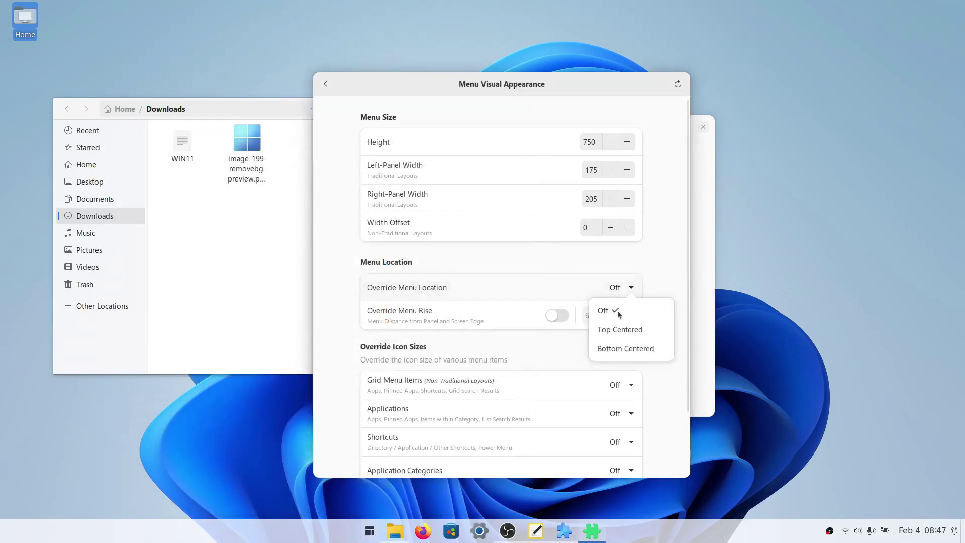
{"action": "left_click", "coordinate": [614, 331]}
{"action": "left_click", "coordinate": [369, 531]}
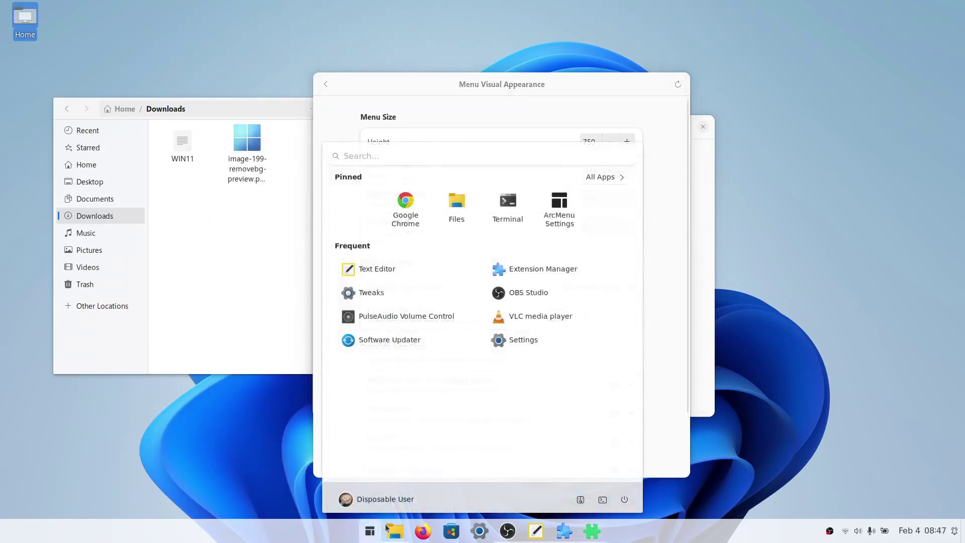
{"action": "left_click", "coordinate": [374, 533]}
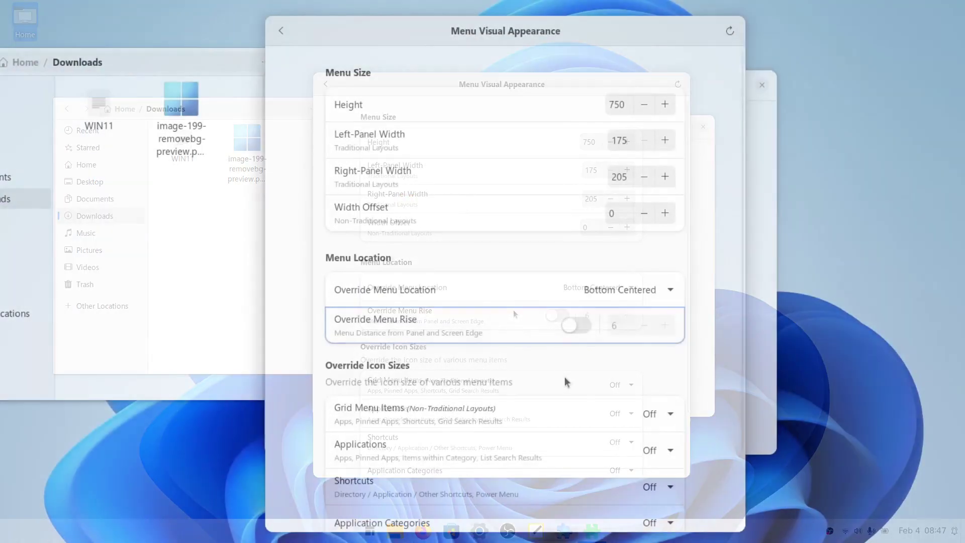
Step: Make the Applications icon size Large and go back to the main Menu page
{"action": "scroll", "coordinate": [548, 359], "scroll_direction": "down", "scroll_amount": 3}
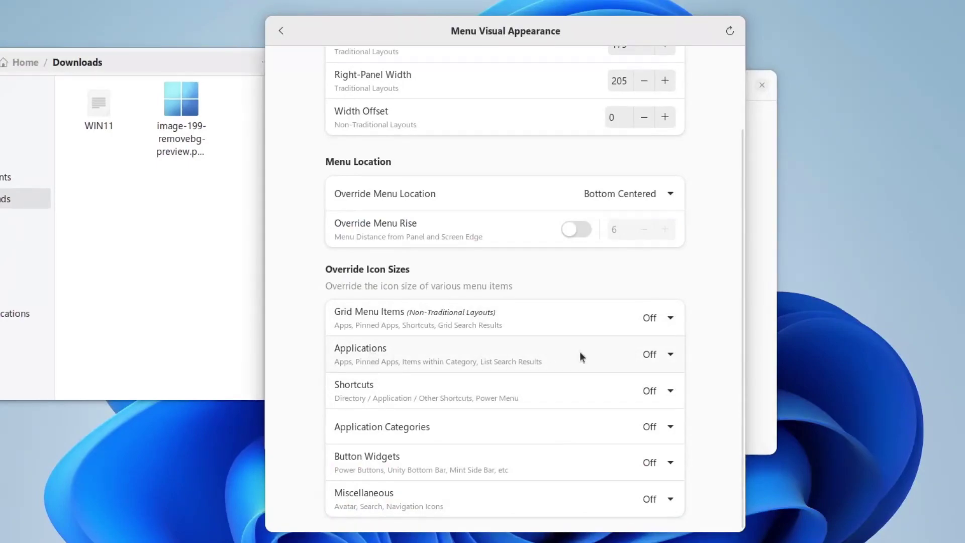
{"action": "left_click", "coordinate": [654, 356]}
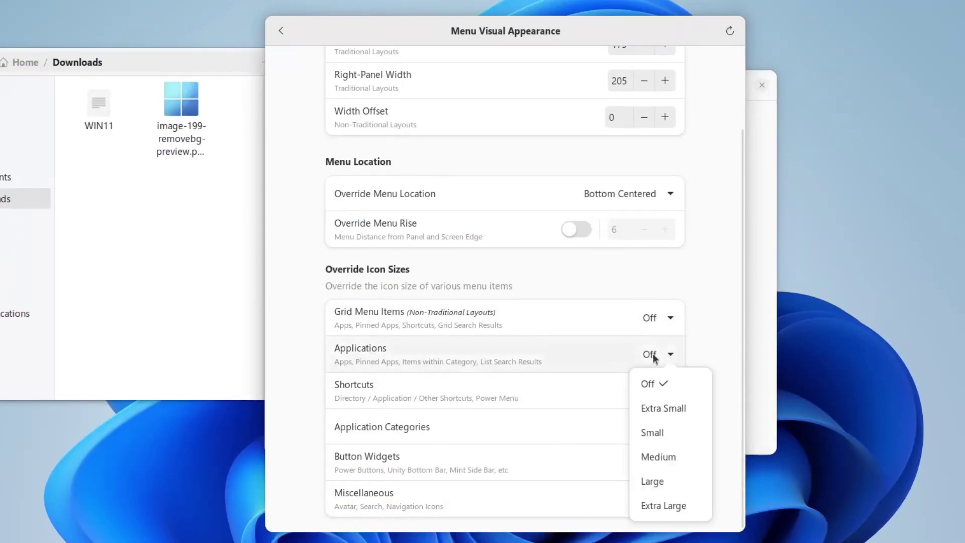
{"action": "left_click", "coordinate": [652, 485]}
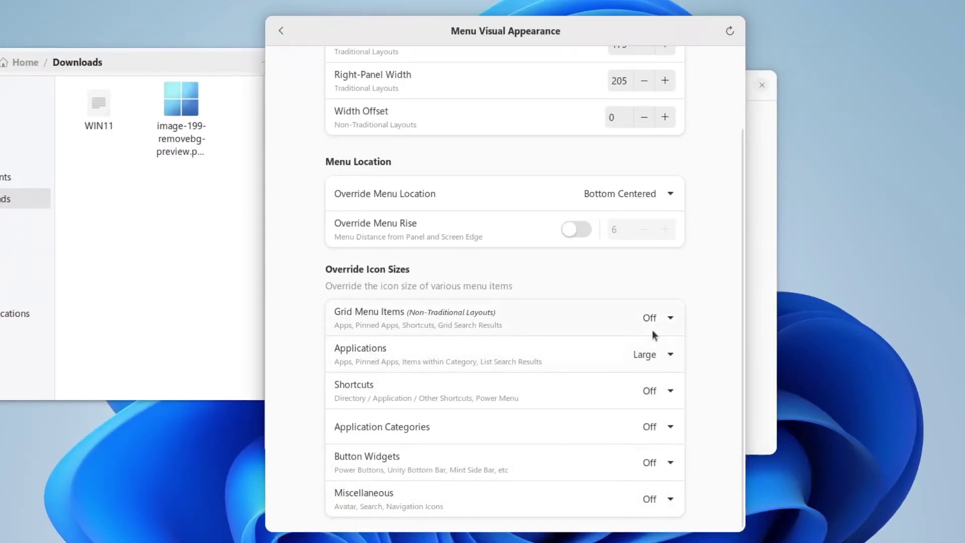
{"action": "key", "text": "Tab"}
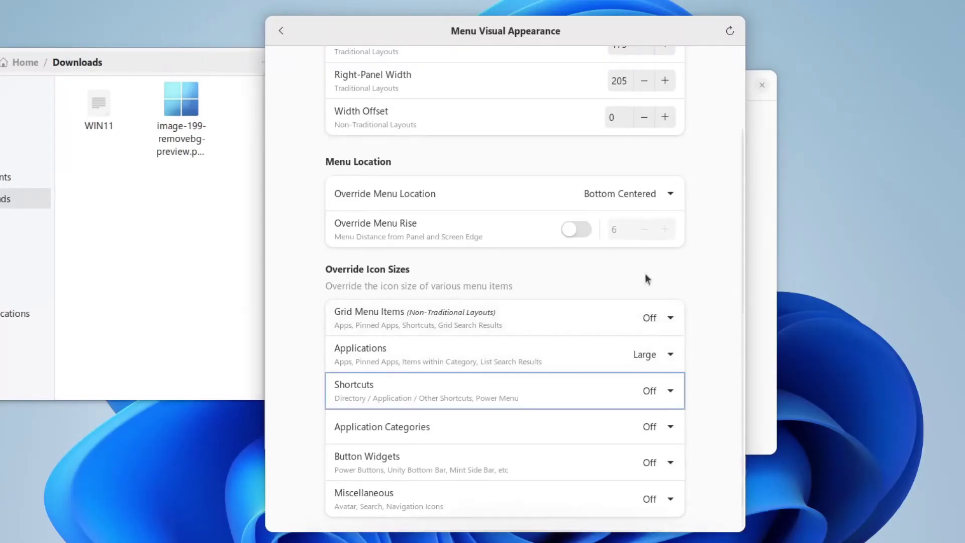
{"action": "left_click", "coordinate": [282, 29]}
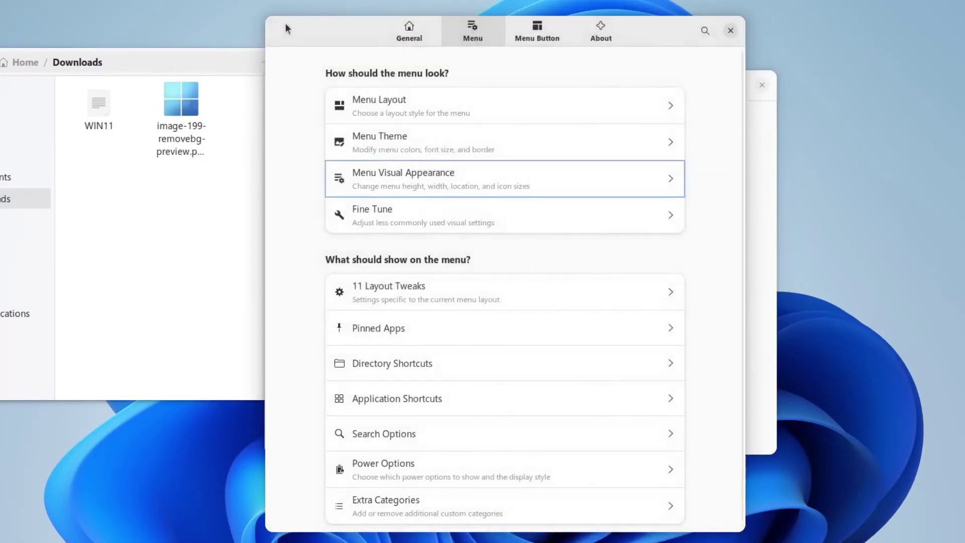
Step: Set the menu button Padding to 5 and Icon Size to 33
{"action": "left_click", "coordinate": [529, 33]}
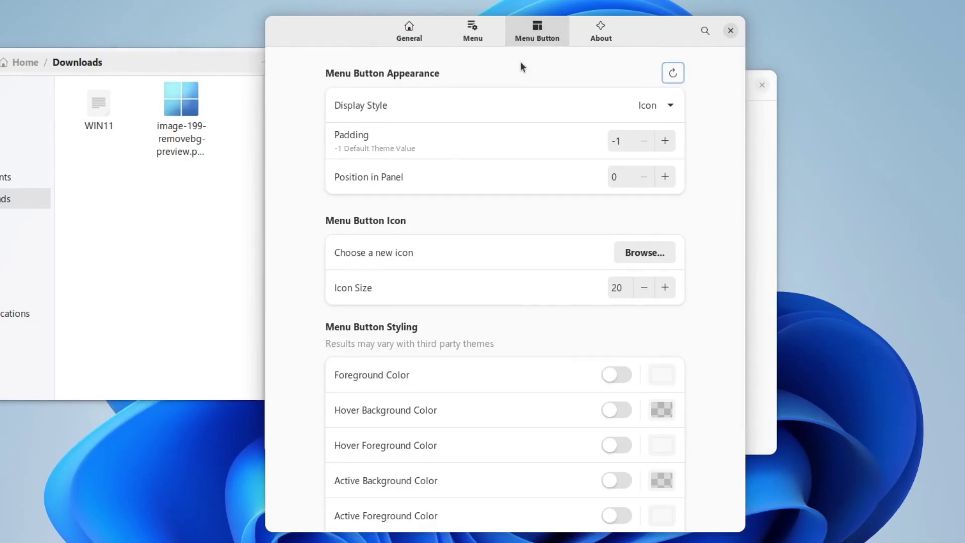
{"action": "key", "text": "Tab"}
{"action": "key", "text": "BackSpace"}
{"action": "key", "text": "BackSpace"}
{"action": "type", "text": "5"}
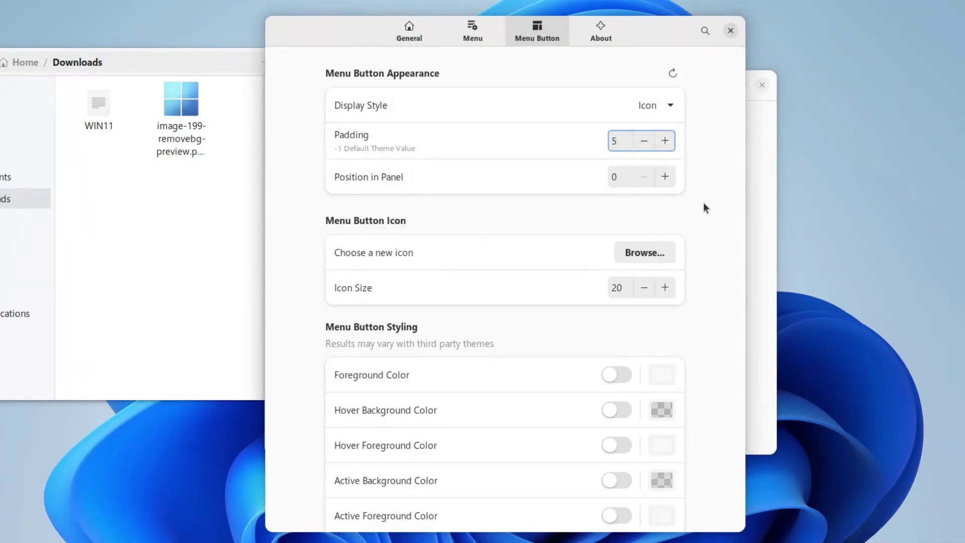
{"action": "double_click", "coordinate": [618, 290]}
{"action": "type", "text": "33"}
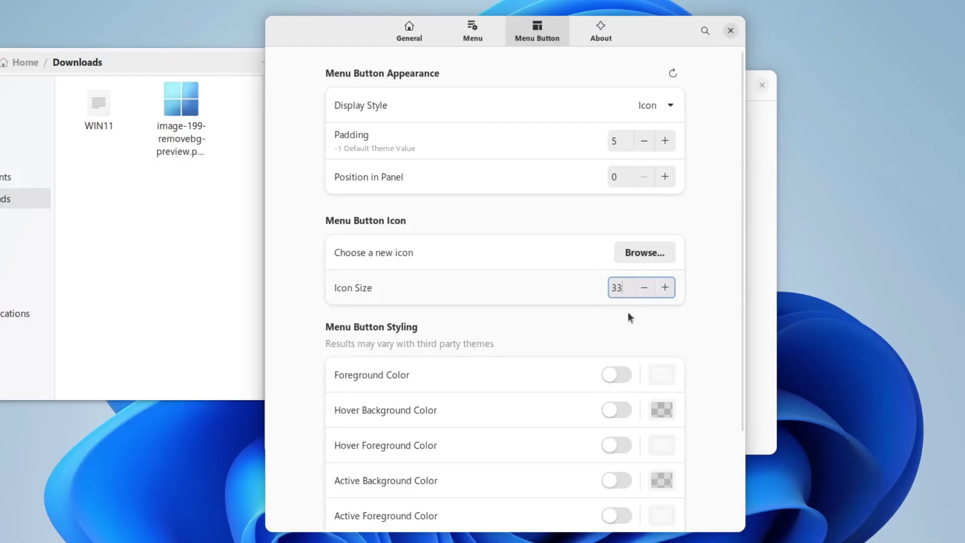
Step: Use image-199-removebg-preview.png from Downloads as the custom menu button icon
{"action": "left_click", "coordinate": [650, 249]}
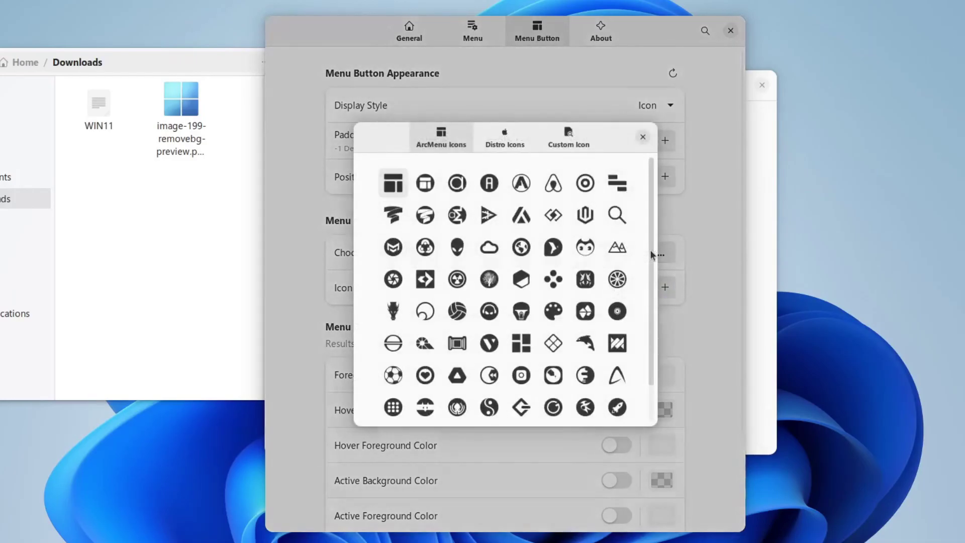
{"action": "left_click", "coordinate": [562, 138]}
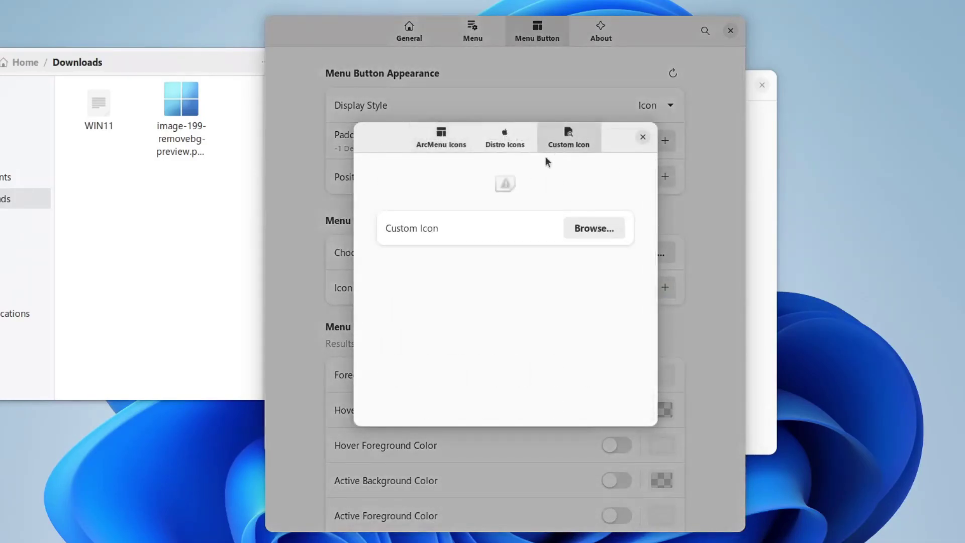
{"action": "left_click", "coordinate": [586, 230]}
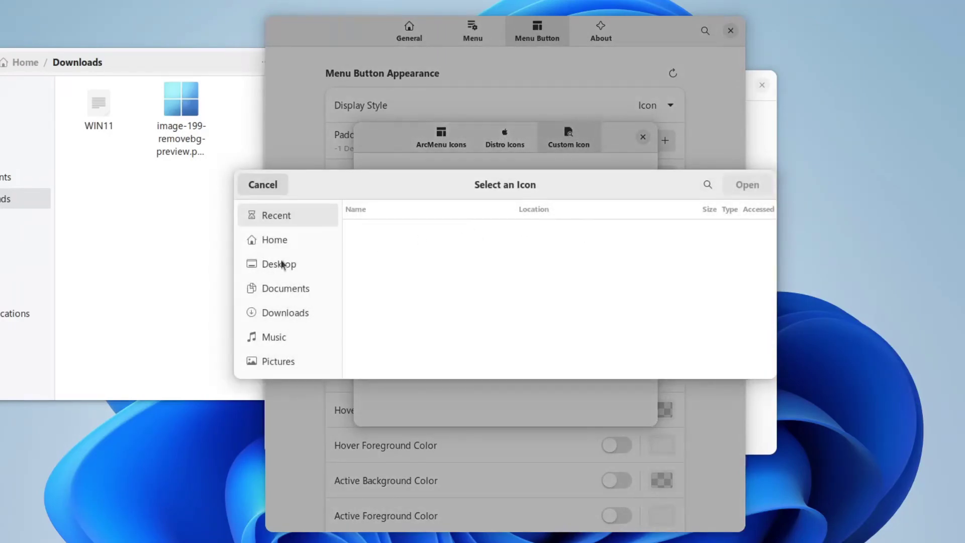
{"action": "left_click", "coordinate": [289, 304]}
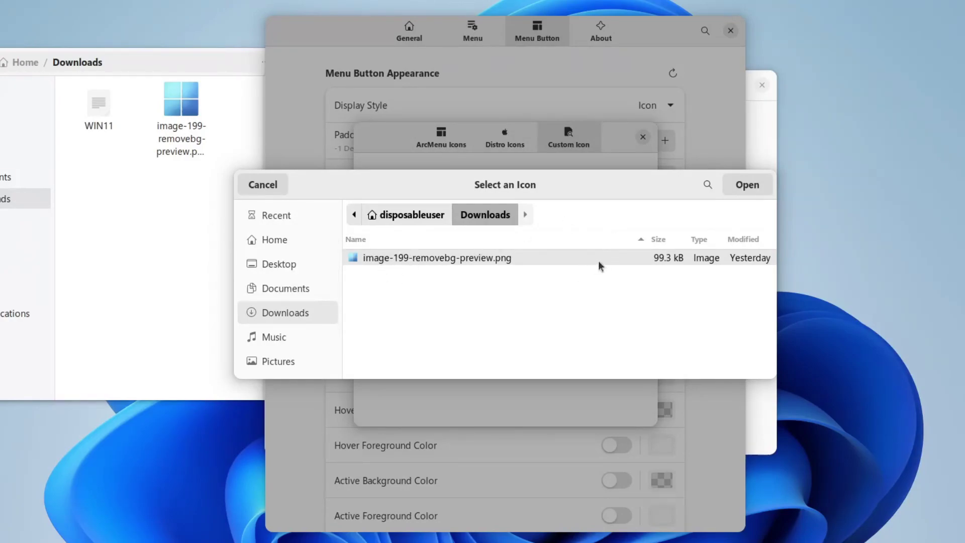
{"action": "left_click", "coordinate": [749, 185]}
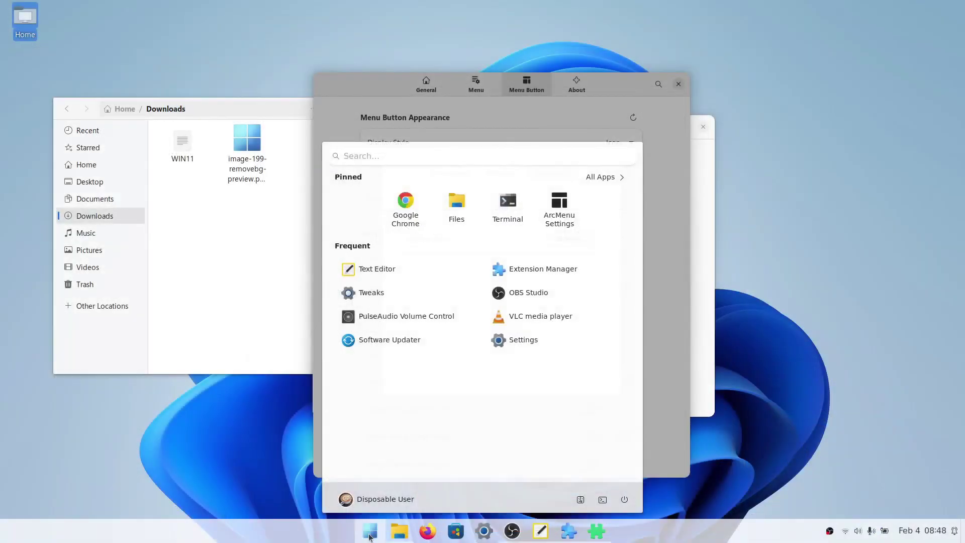
{"action": "left_click", "coordinate": [370, 534]}
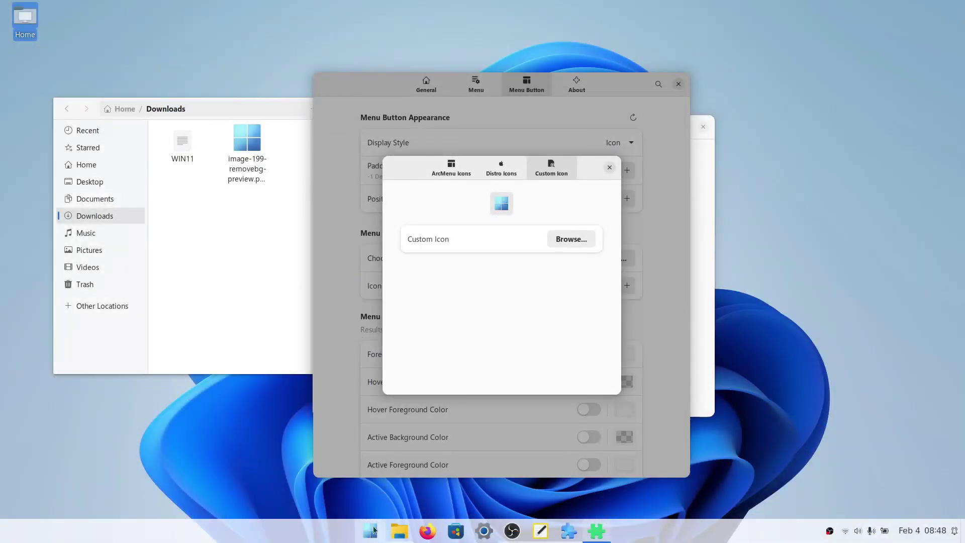
{"action": "left_click", "coordinate": [609, 168]}
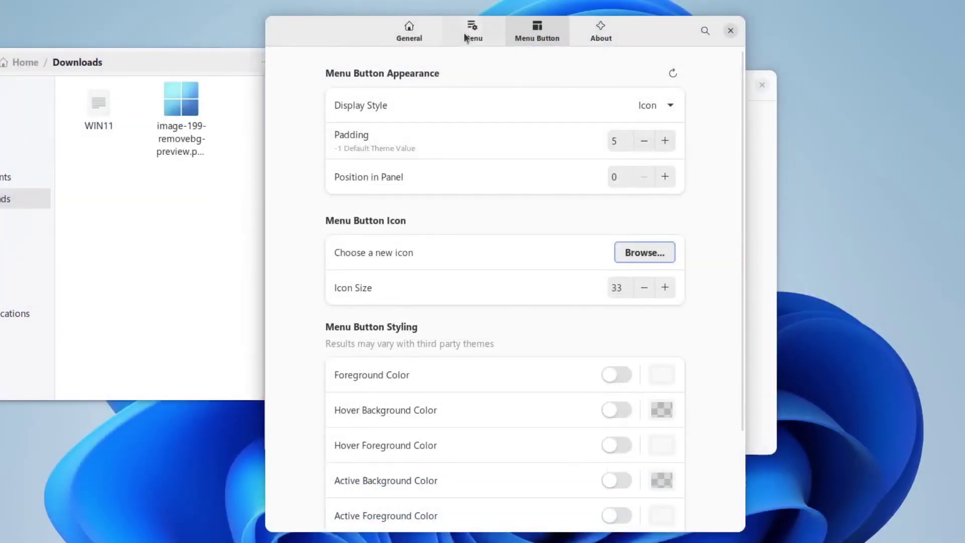
{"action": "left_click", "coordinate": [464, 34]}
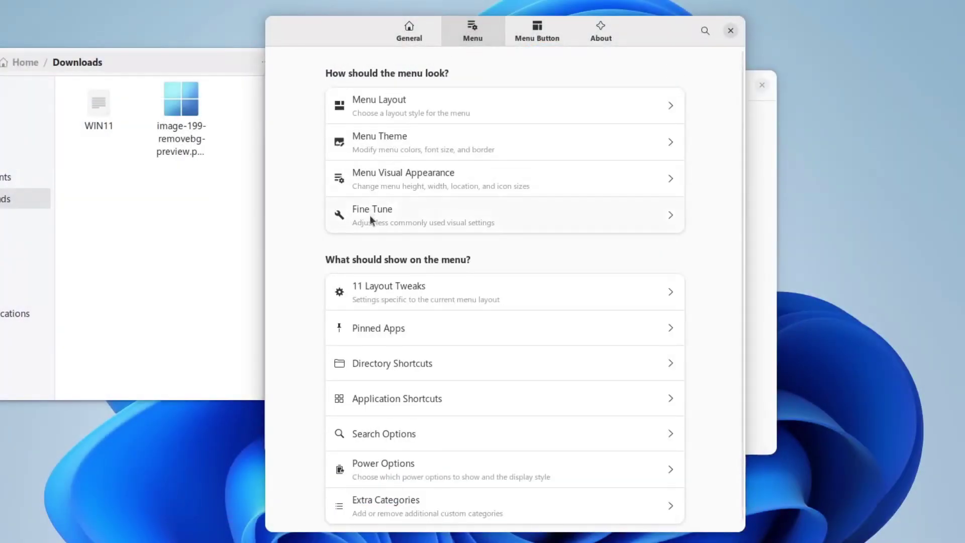
Step: Turn off Alphabetize 'All Programs' Category in Fine Tune, then close ArcMenu settings
{"action": "left_click", "coordinate": [369, 216]}
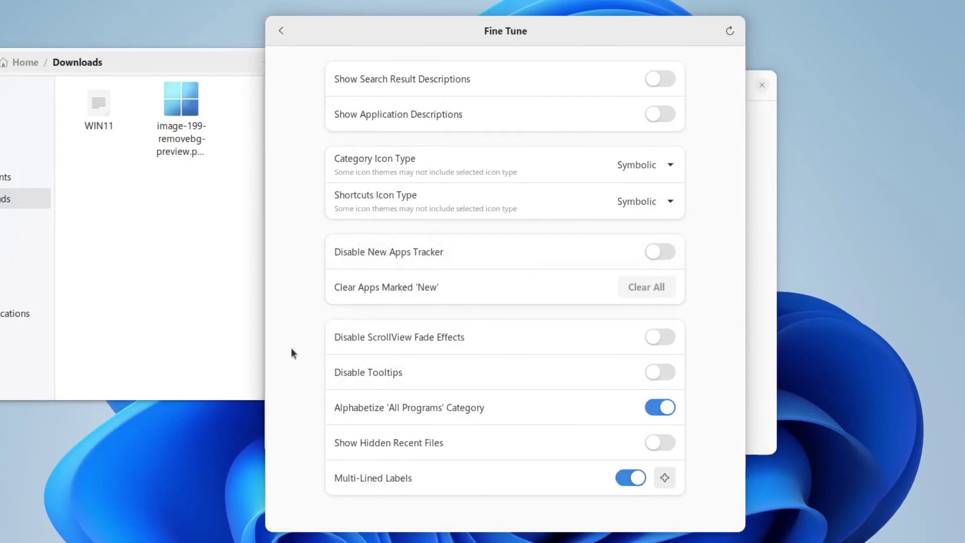
{"action": "left_click", "coordinate": [661, 409]}
{"action": "key", "text": "Tab"}
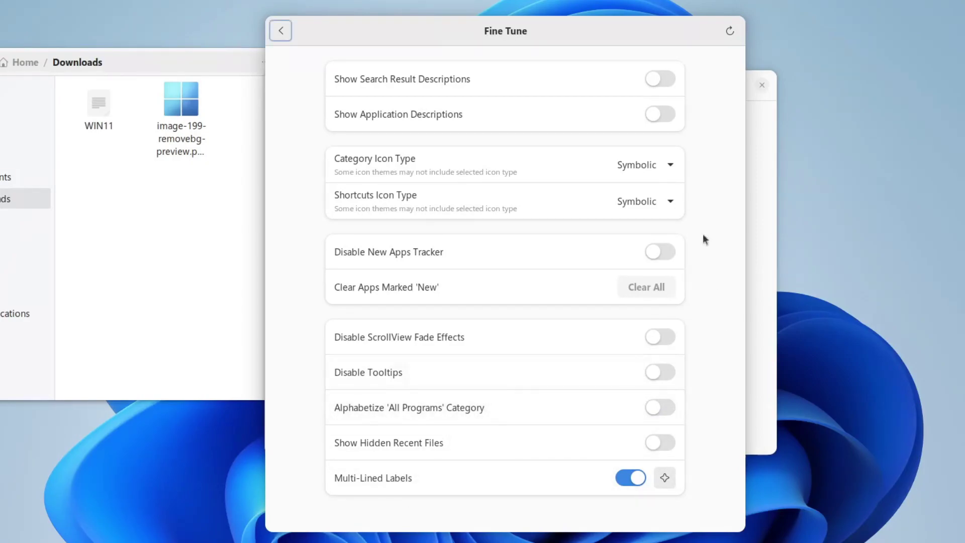
{"action": "left_click", "coordinate": [280, 31]}
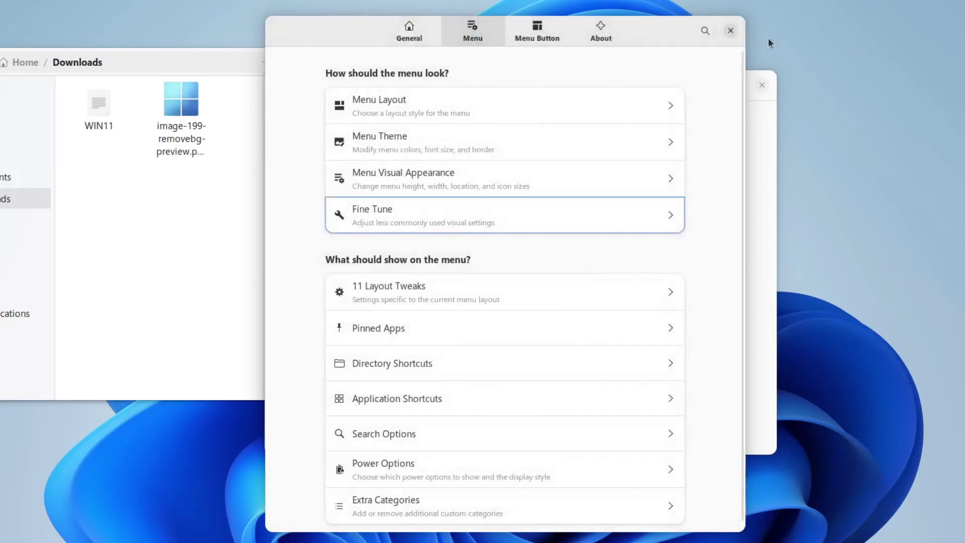
{"action": "left_click", "coordinate": [731, 31]}
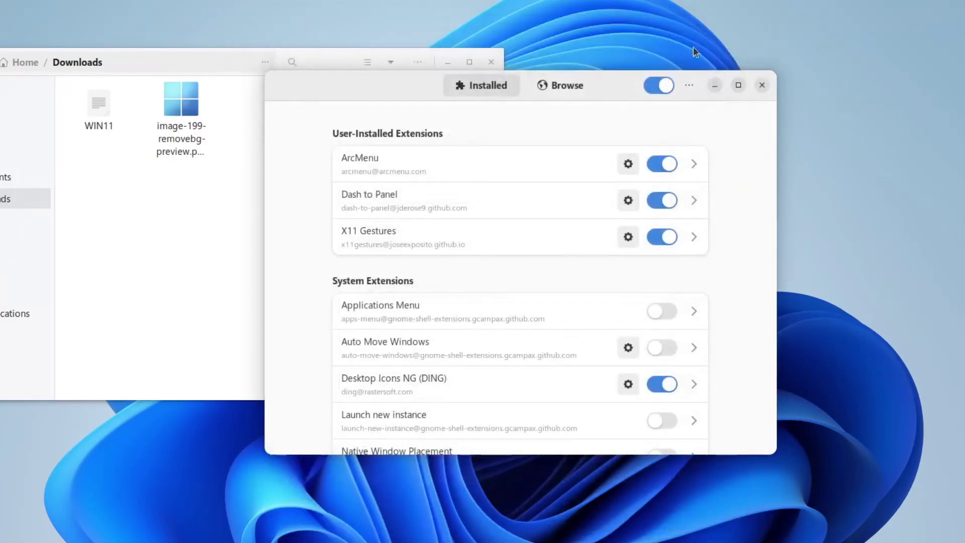
Step: Search 'blur my shell', install Blur my Shell, and open its settings from Installed
{"action": "left_click", "coordinate": [579, 89]}
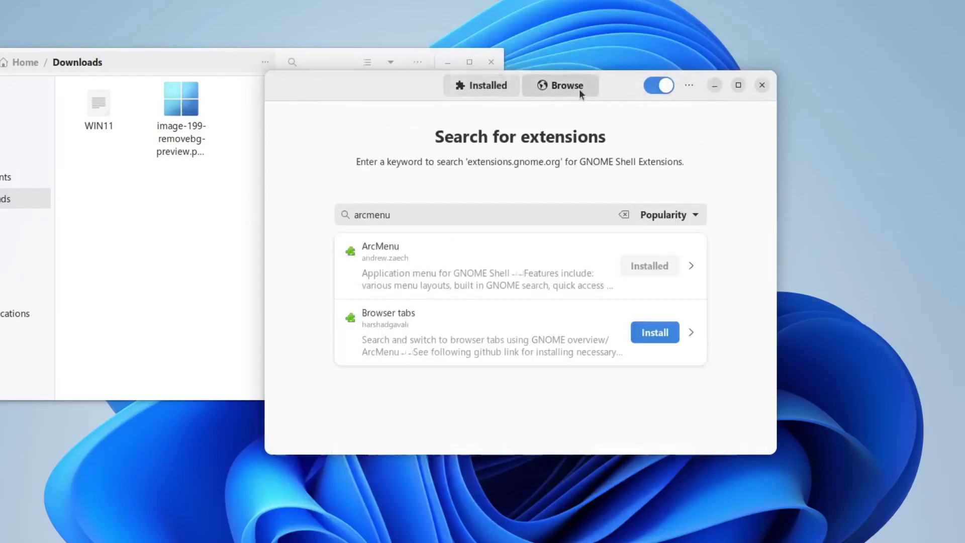
{"action": "left_click", "coordinate": [495, 213]}
{"action": "double_click", "coordinate": [495, 213]}
{"action": "type", "text": "blur"}
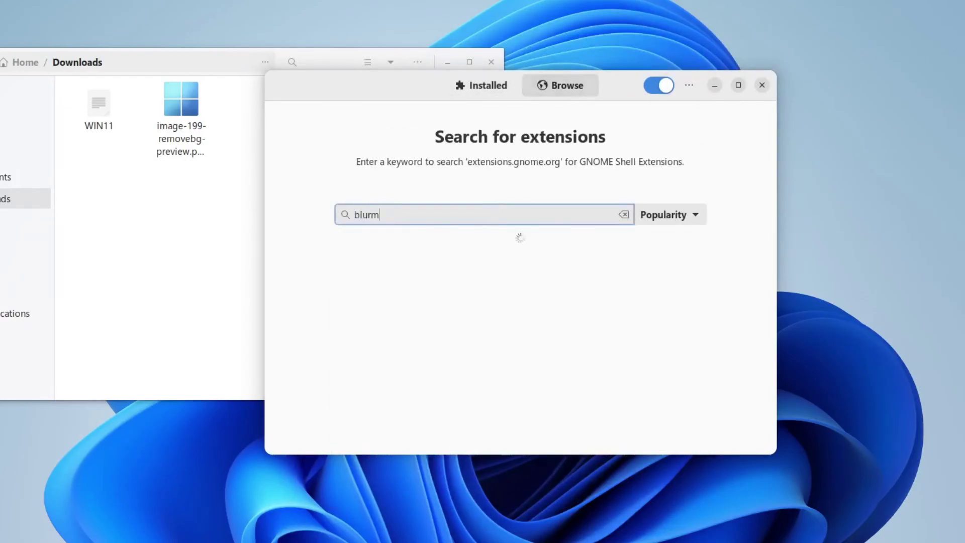
{"action": "type", "text": " my shee"}
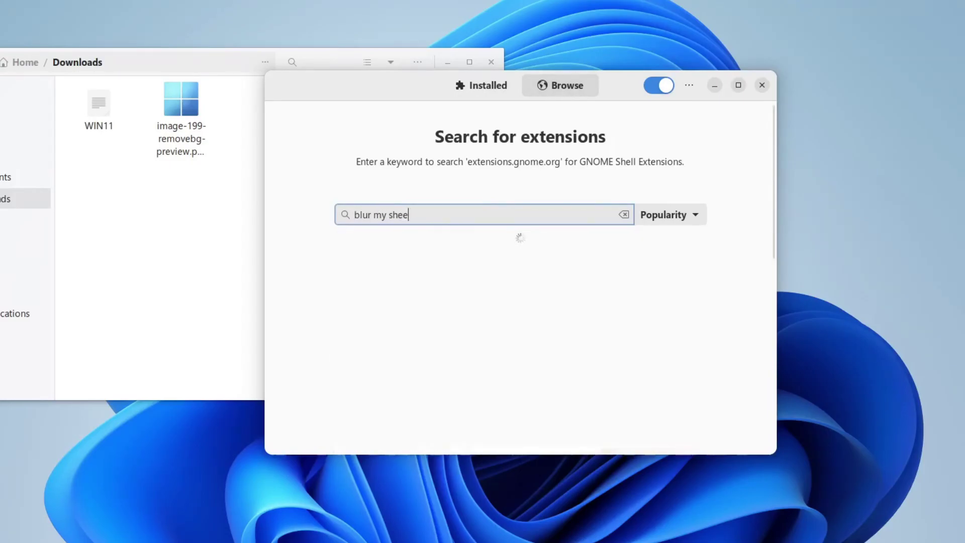
{"action": "key", "text": "BackSpace"}
{"action": "type", "text": "ll"}
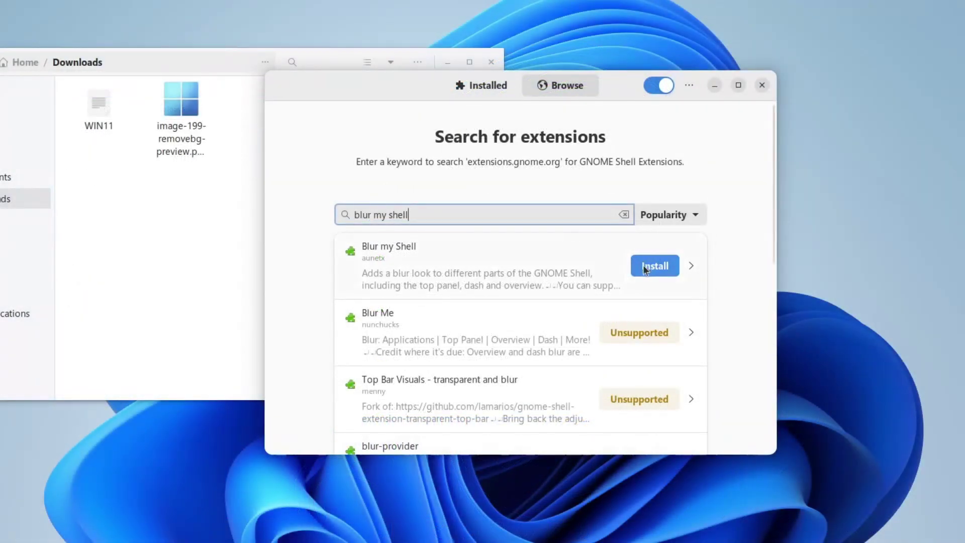
{"action": "left_click", "coordinate": [674, 262]}
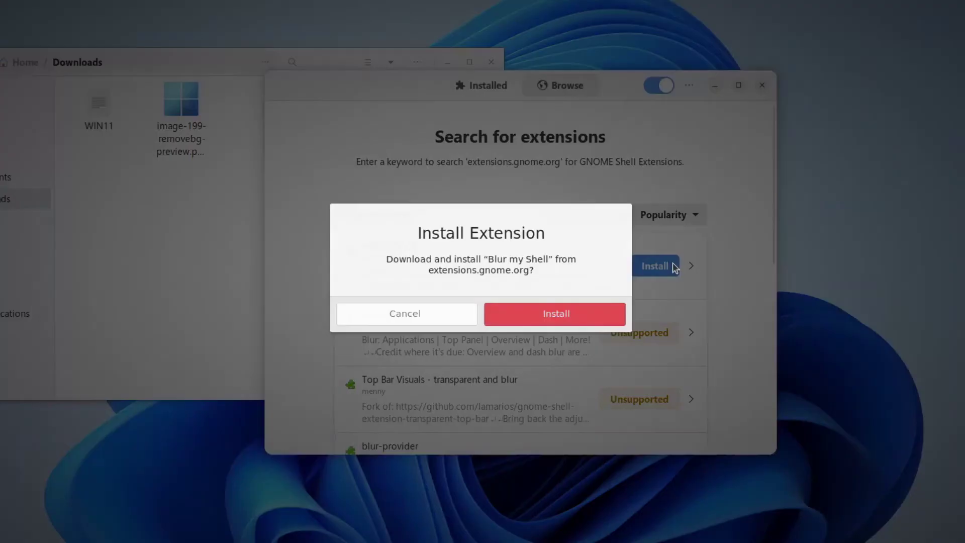
{"action": "left_click", "coordinate": [580, 313]}
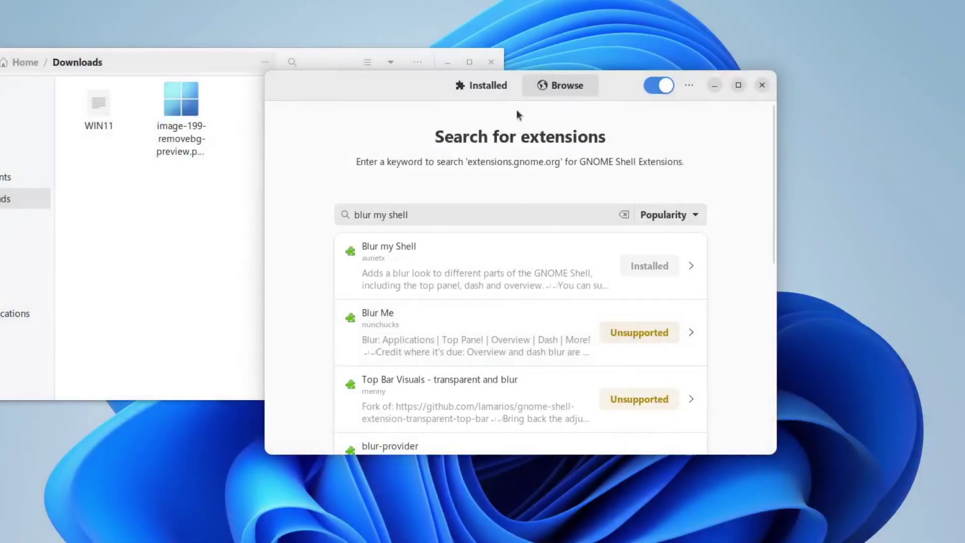
{"action": "left_click", "coordinate": [489, 90]}
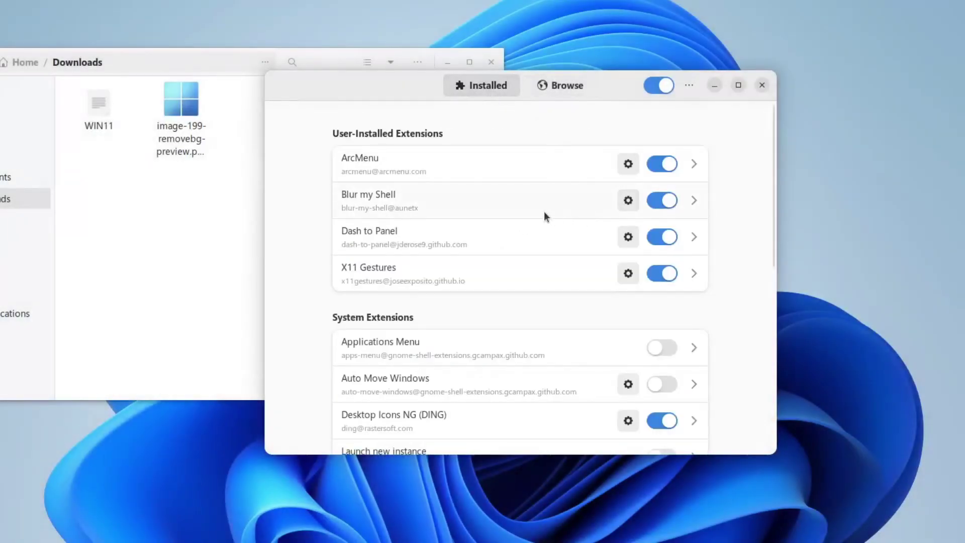
{"action": "left_click", "coordinate": [630, 207]}
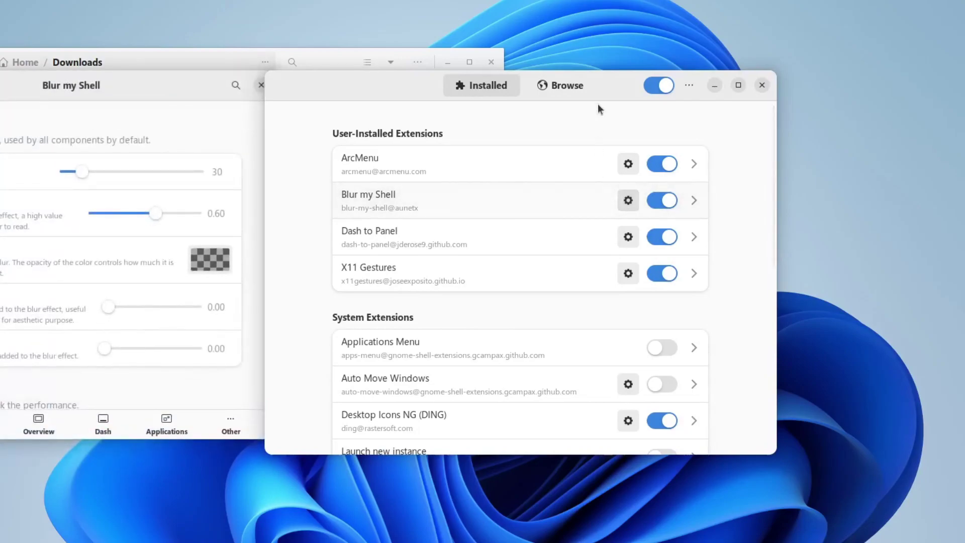
Step: On the Panel page, disable the background override and switch to custom blur properties
{"action": "left_click_drag", "start_coordinate": [147, 90], "coordinate": [584, 111]}
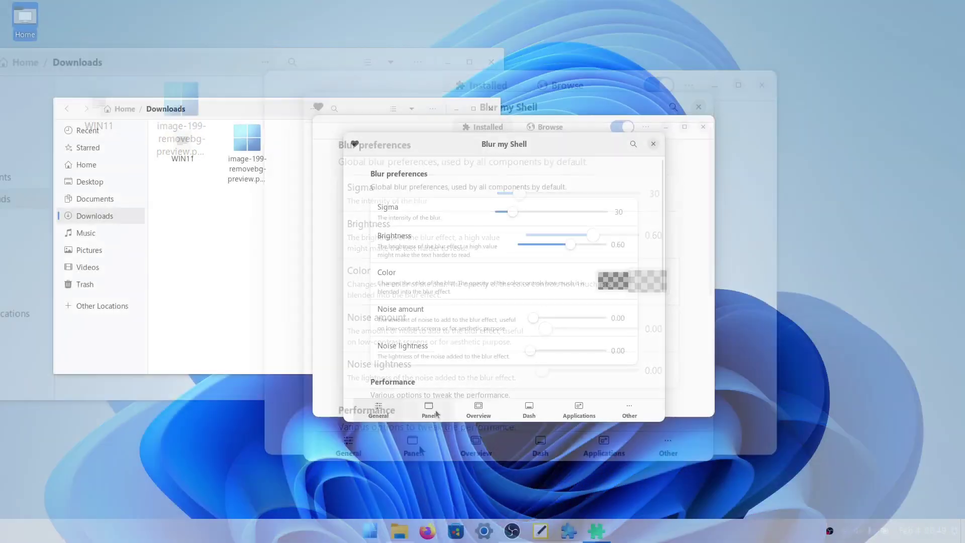
{"action": "left_click", "coordinate": [421, 447]}
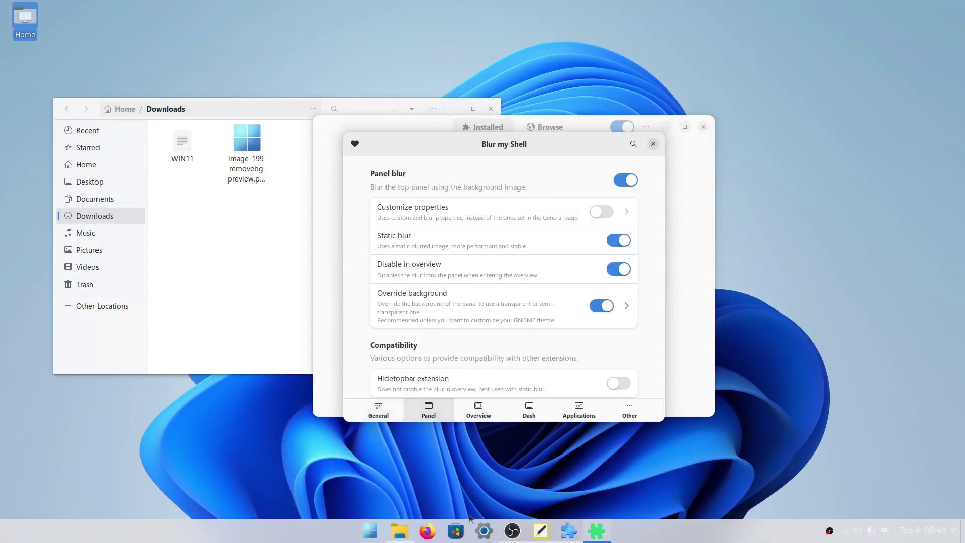
{"action": "left_click", "coordinate": [926, 533]}
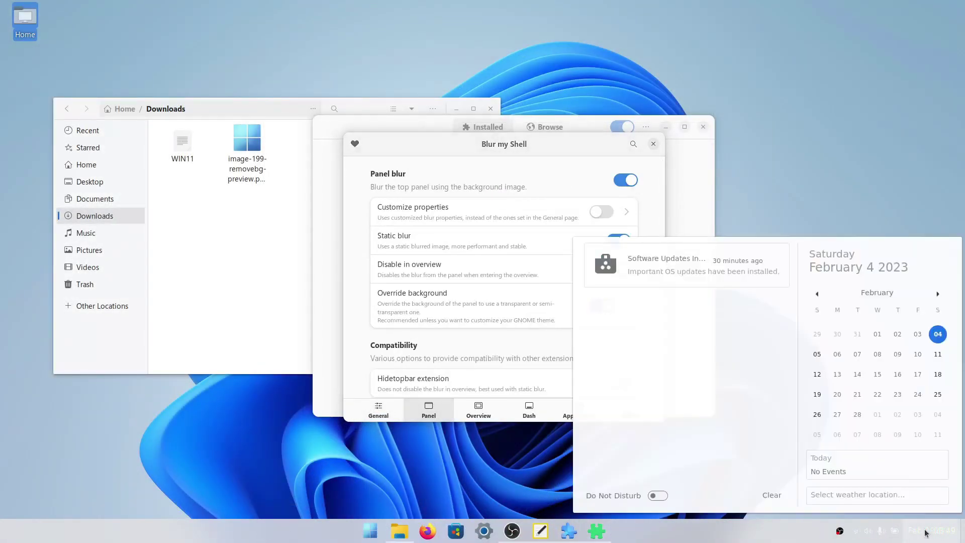
{"action": "left_click", "coordinate": [927, 533]}
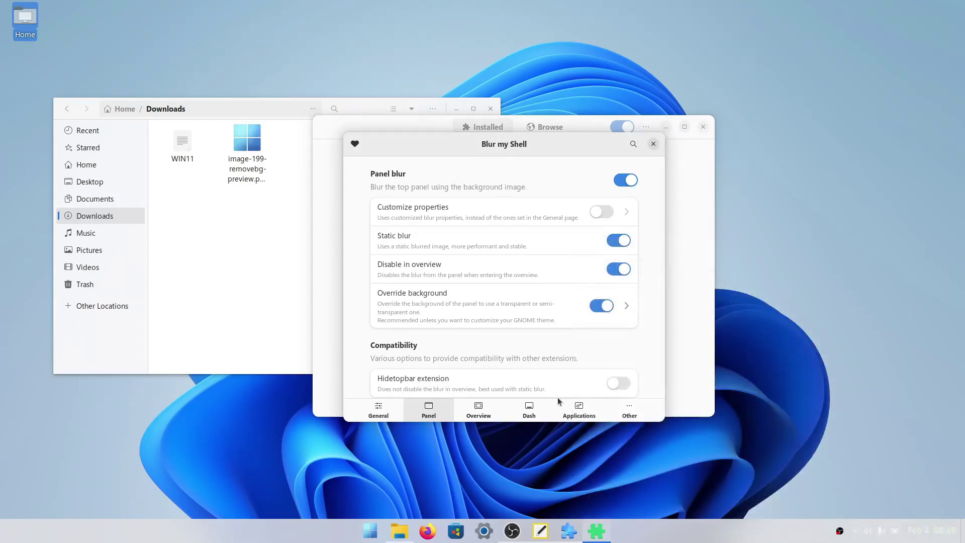
{"action": "left_click", "coordinate": [602, 306]}
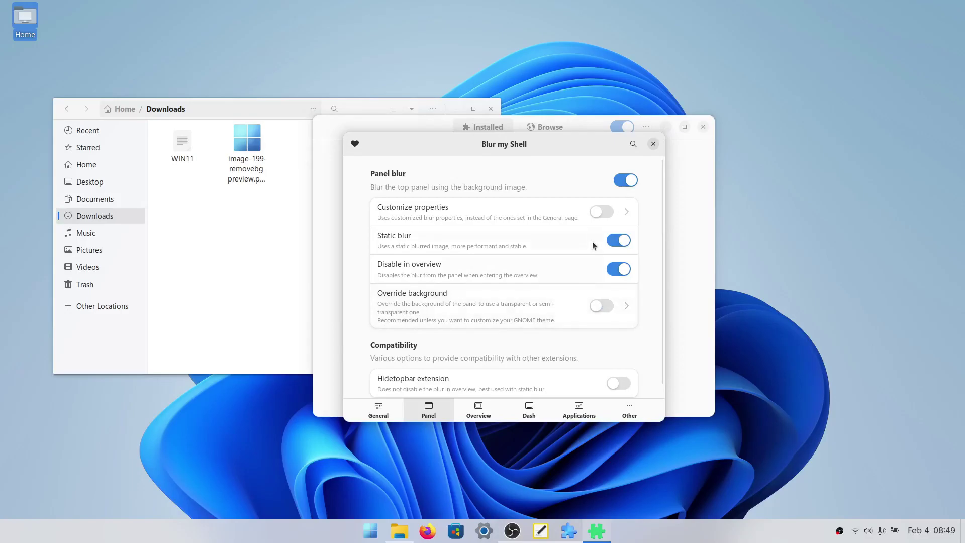
{"action": "left_click", "coordinate": [608, 211]}
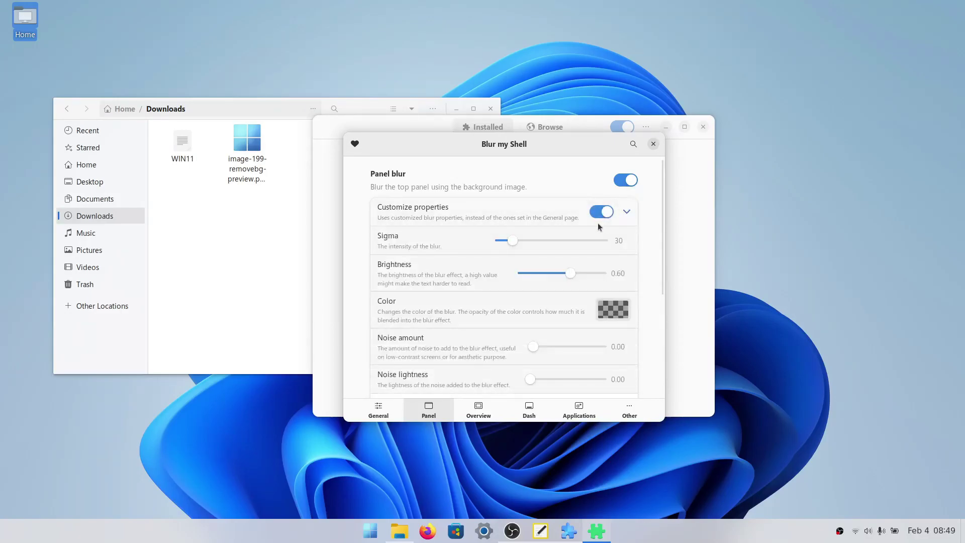
Step: Set the panel blur sigma to 10 and brightness to 1.00, then close settings
{"action": "left_click_drag", "start_coordinate": [512, 241], "coordinate": [505, 241]}
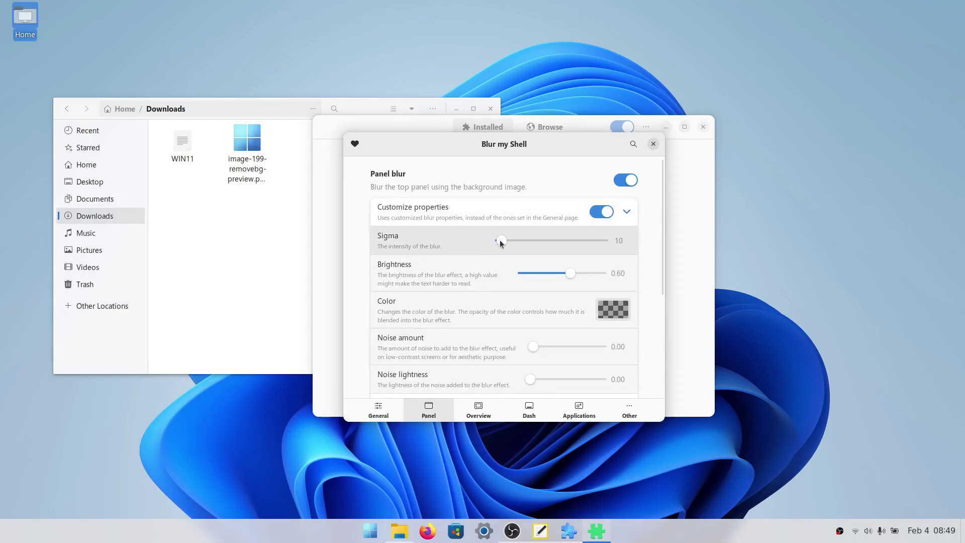
{"action": "left_click_drag", "start_coordinate": [501, 241], "coordinate": [500, 241]}
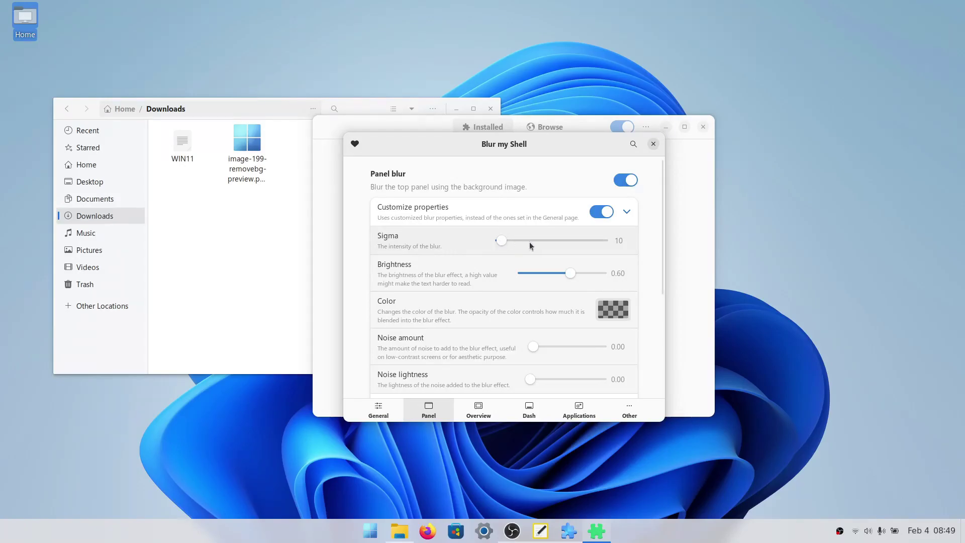
{"action": "left_click_drag", "start_coordinate": [571, 273], "coordinate": [632, 277]}
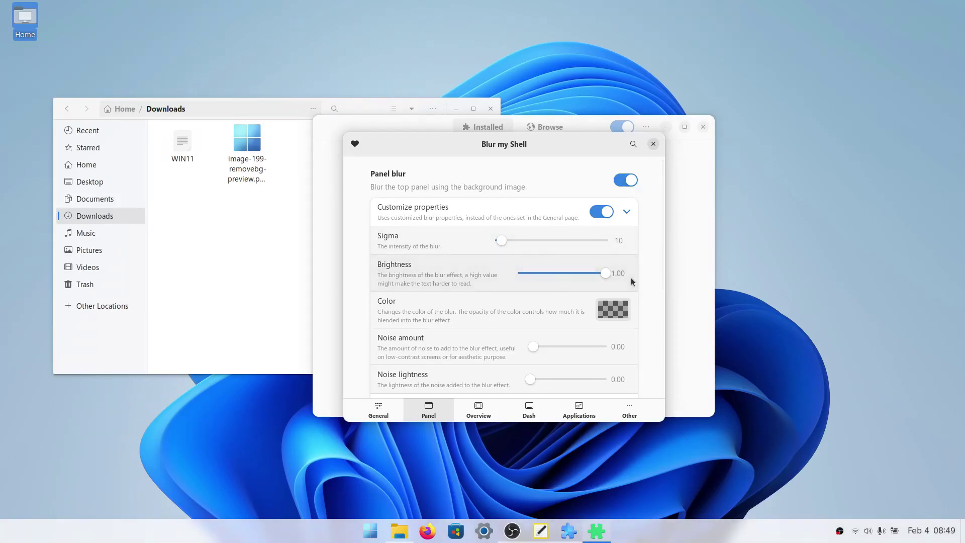
{"action": "key", "text": "Escape"}
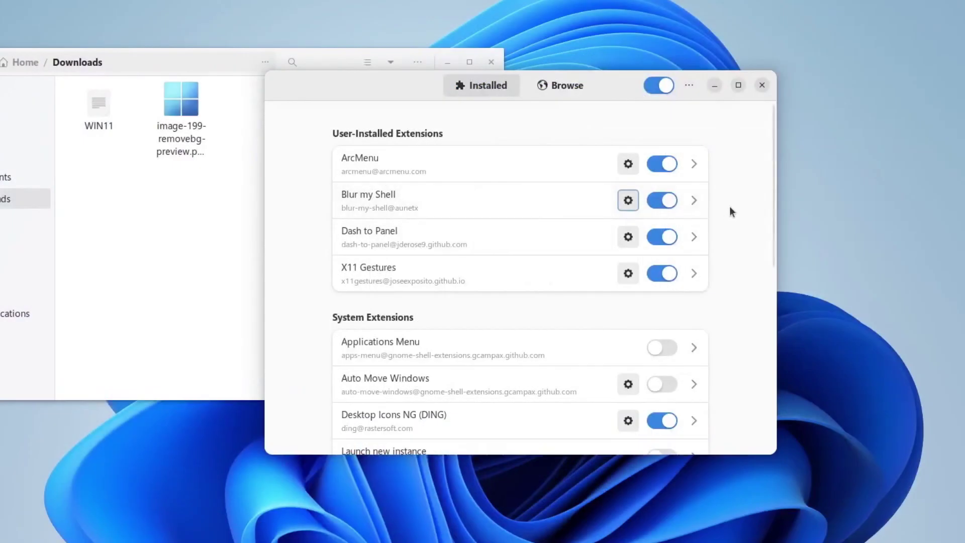
Step: Search the online extensions for 'date menu formatter'
{"action": "left_click", "coordinate": [565, 87]}
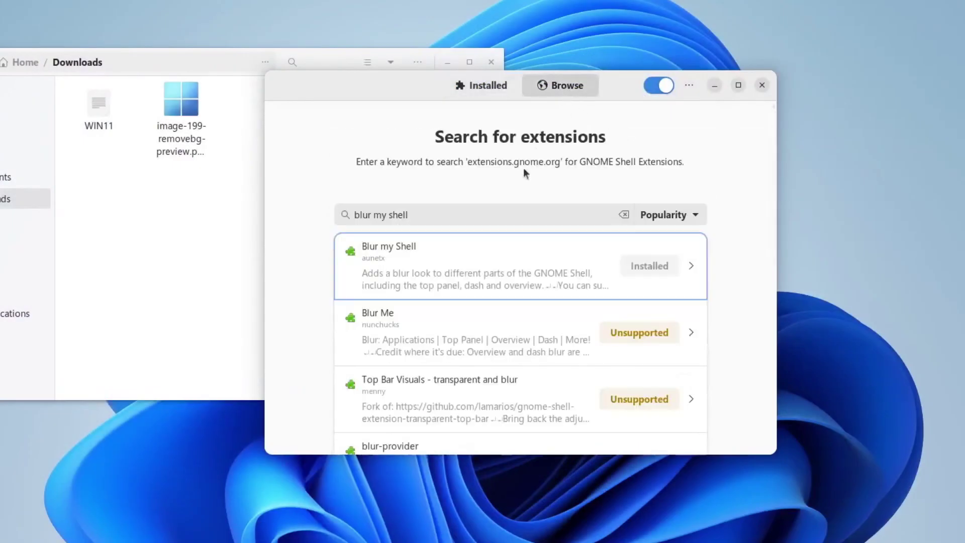
{"action": "triple_click", "coordinate": [482, 208]}
{"action": "type", "text": "date menu formatter"}
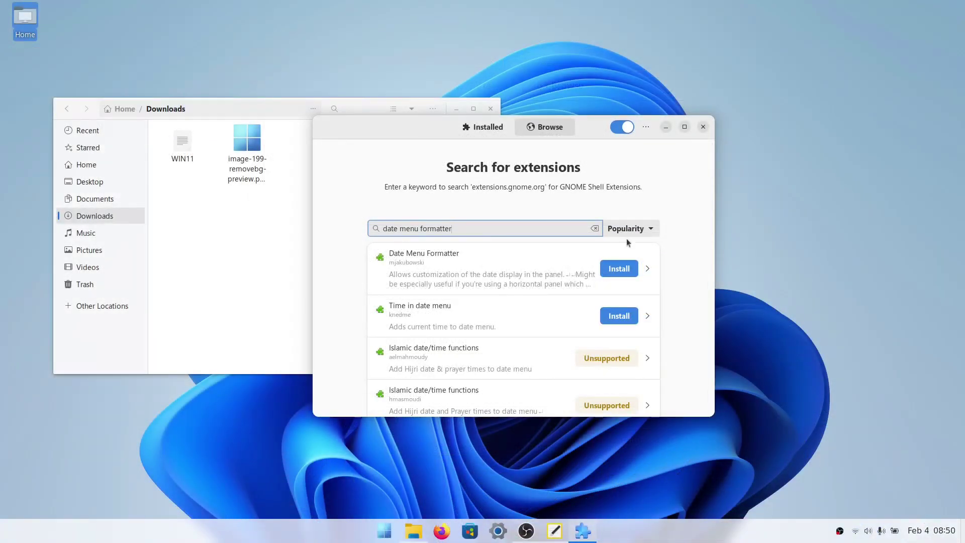
Step: Install Date Menu Formatter and open its settings from the Installed list
{"action": "left_click", "coordinate": [619, 270]}
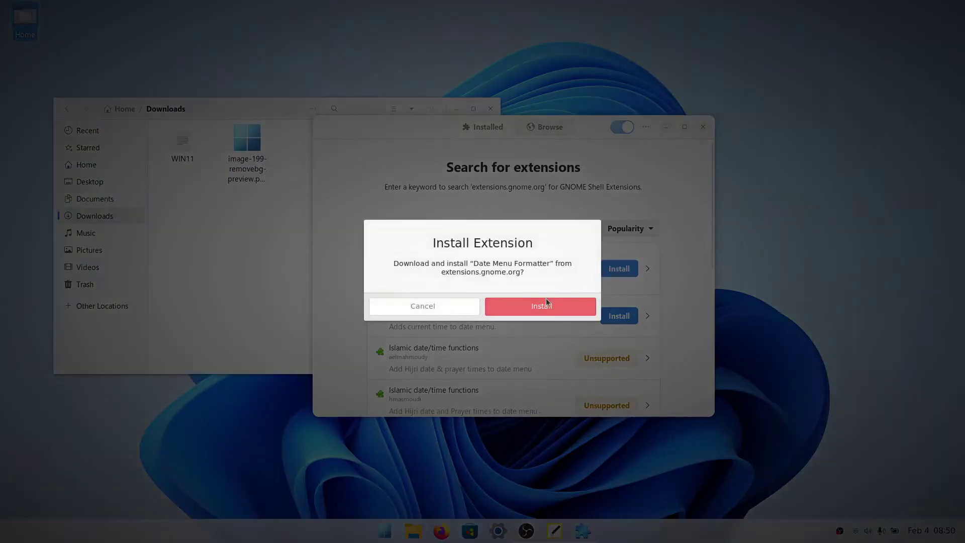
{"action": "left_click", "coordinate": [547, 302]}
{"action": "left_click", "coordinate": [483, 127]}
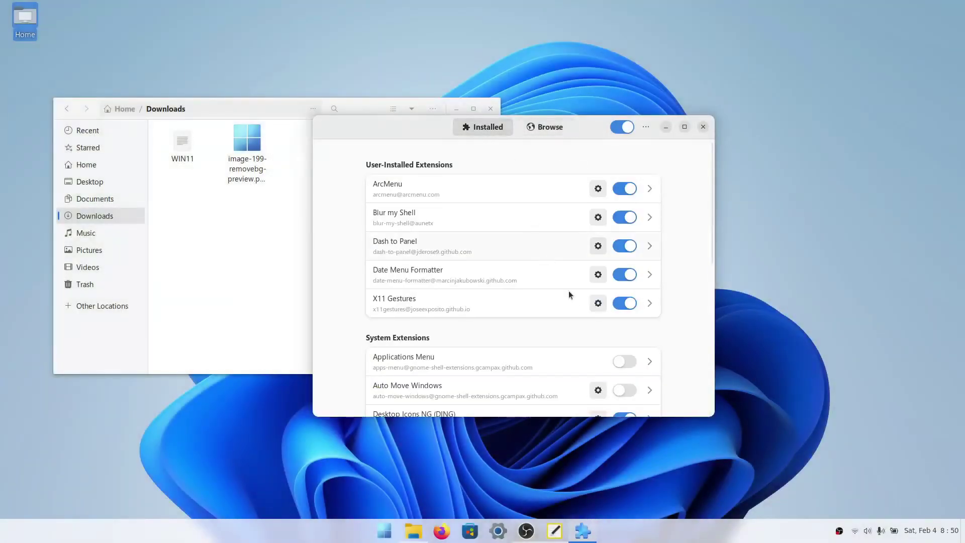
{"action": "left_click", "coordinate": [597, 274]}
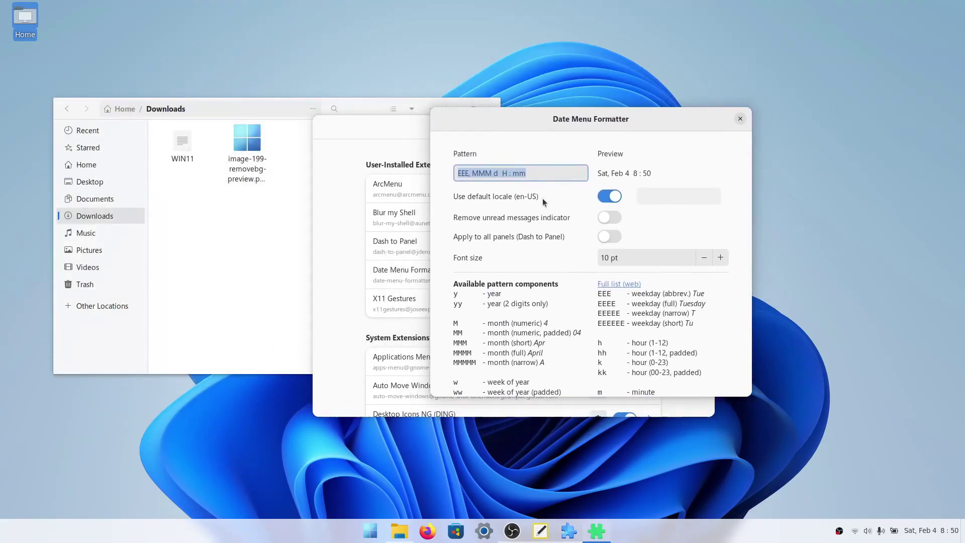
Step: Replace the date pattern with 'MM/dd/yy\nHH : mm aa', check its codes, and close settings
{"action": "left_click", "coordinate": [495, 173]}
{"action": "key", "text": "ctrl+a"}
{"action": "key", "text": "BackSpace"}
{"action": "type", "text": "MM/dd/yy\\nHH : mm aa"}
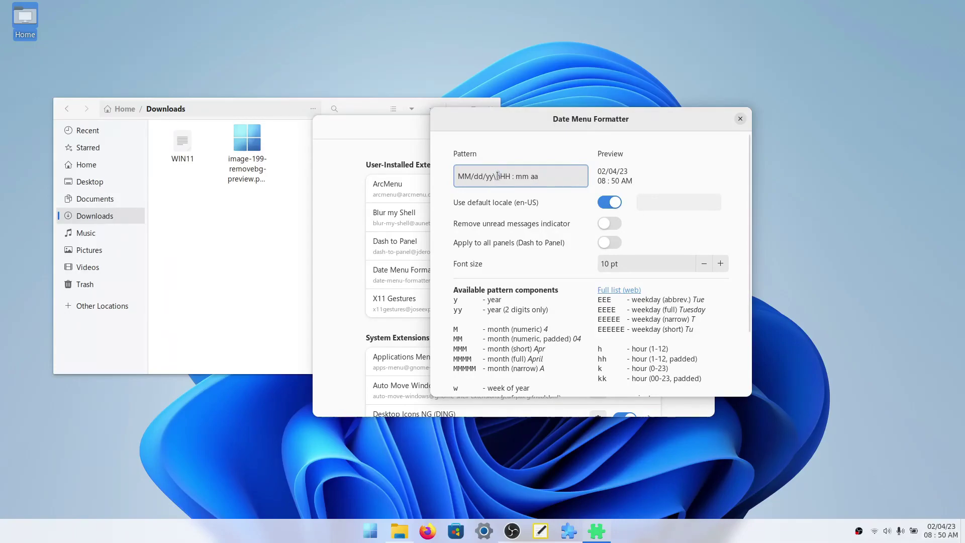
{"action": "left_click_drag", "start_coordinate": [493, 176], "coordinate": [500, 176]}
{"action": "key", "text": "shift+Right"}
{"action": "key", "text": "shift+Right"}
{"action": "key", "text": "Left"}
{"action": "left_click_drag", "start_coordinate": [458, 177], "coordinate": [481, 178]}
{"action": "left_click", "coordinate": [489, 175]}
{"action": "key", "text": "Escape"}
Step: Search extensions for 'media controls' and install the supported Media Controls result
{"action": "left_click", "coordinate": [559, 134]}
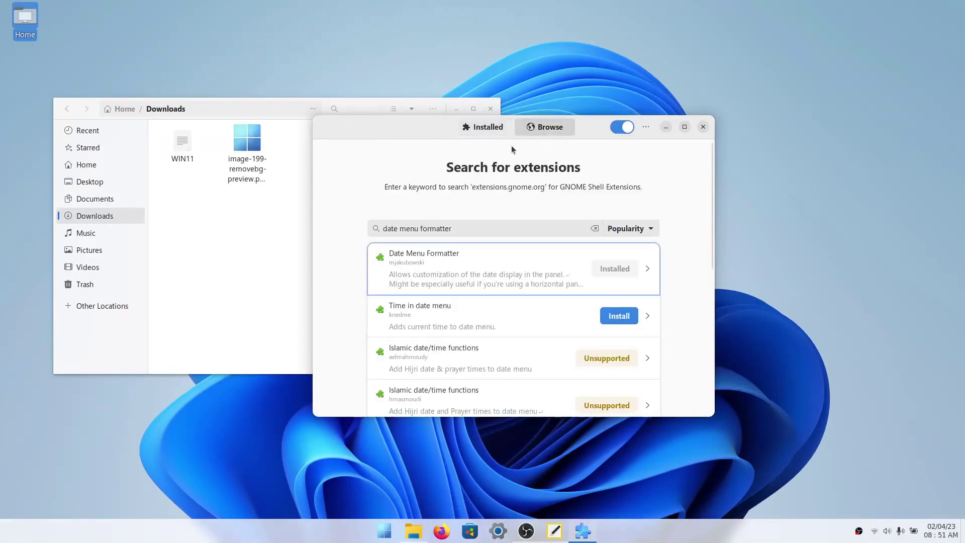
{"action": "triple_click", "coordinate": [455, 228]}
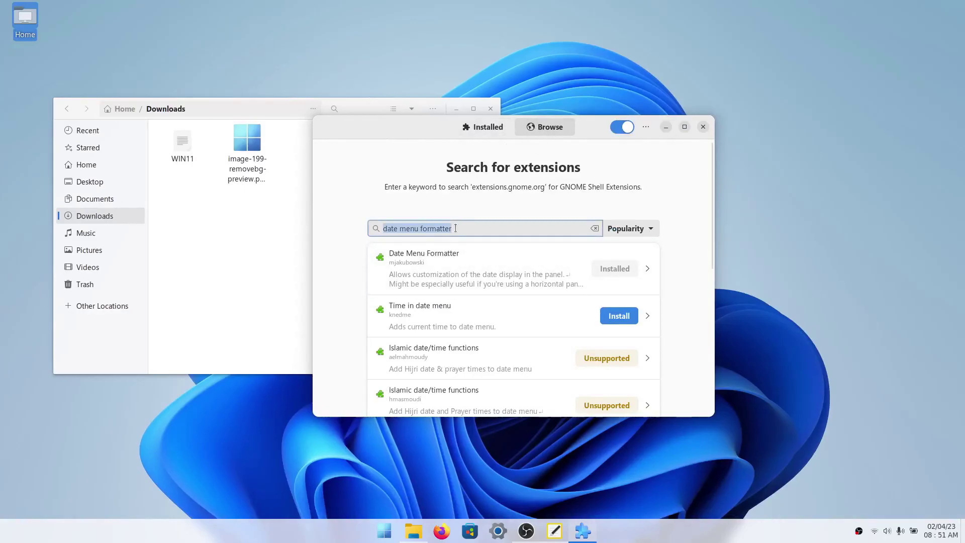
{"action": "type", "text": "media controls"}
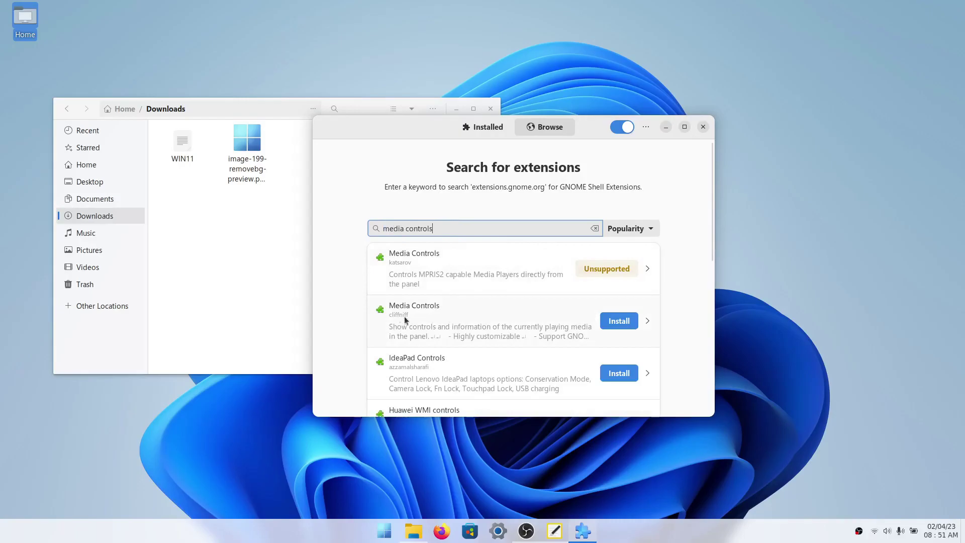
{"action": "left_click", "coordinate": [614, 323]}
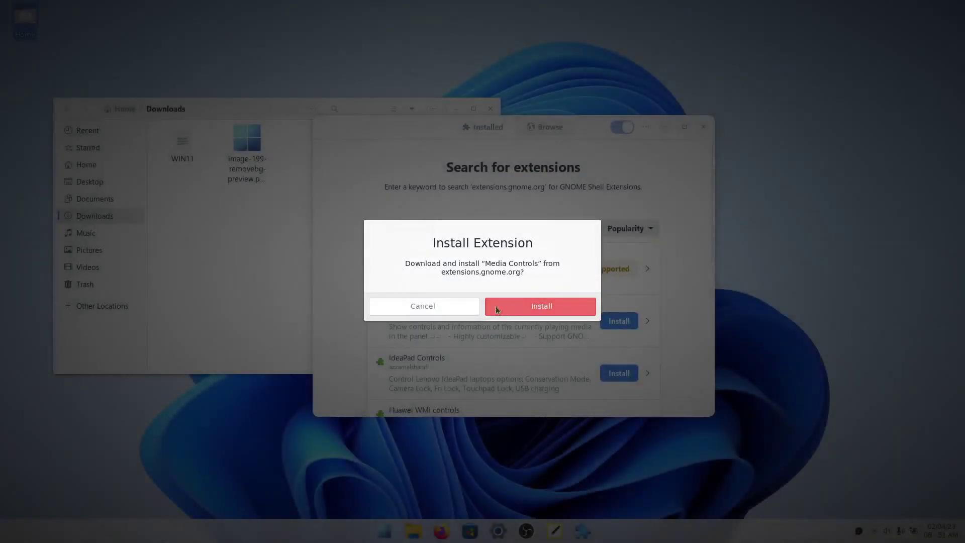
Step: Confirm the Media Controls install and open its settings, centred on screen
{"action": "left_click", "coordinate": [495, 306]}
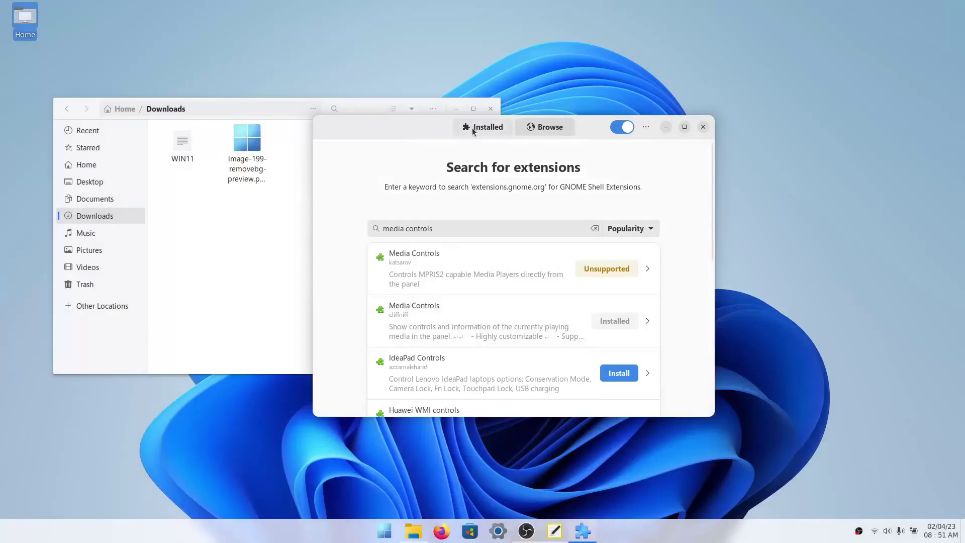
{"action": "left_click", "coordinate": [472, 128]}
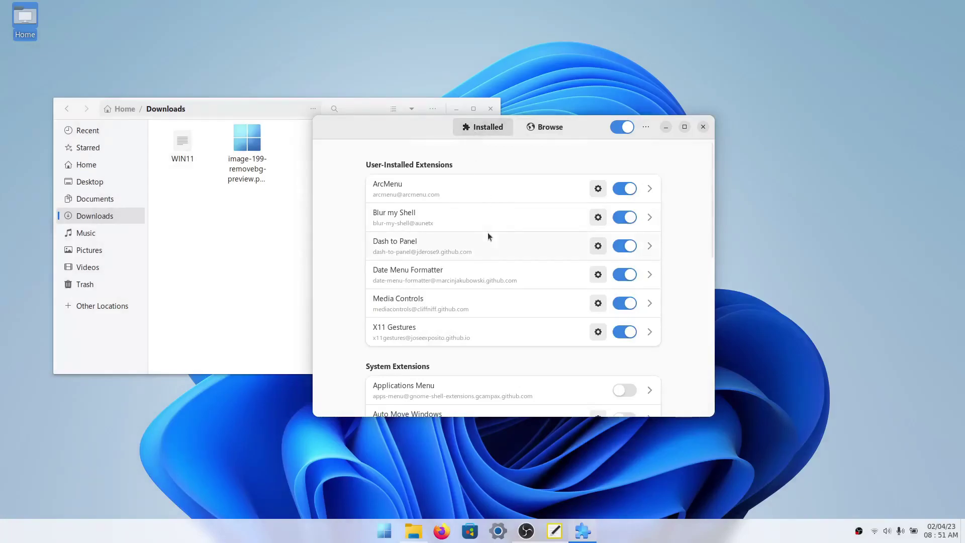
{"action": "left_click", "coordinate": [597, 303]}
{"action": "left_click_drag", "start_coordinate": [203, 128], "coordinate": [575, 127]}
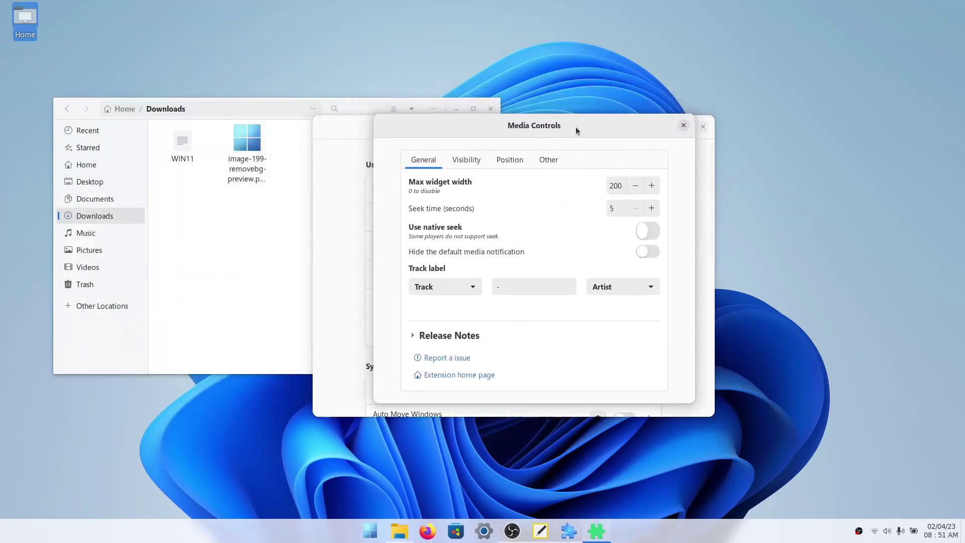
Step: In Visibility, hide Title/Track name and Player controls, and enable Colored player icon
{"action": "left_click", "coordinate": [466, 161]}
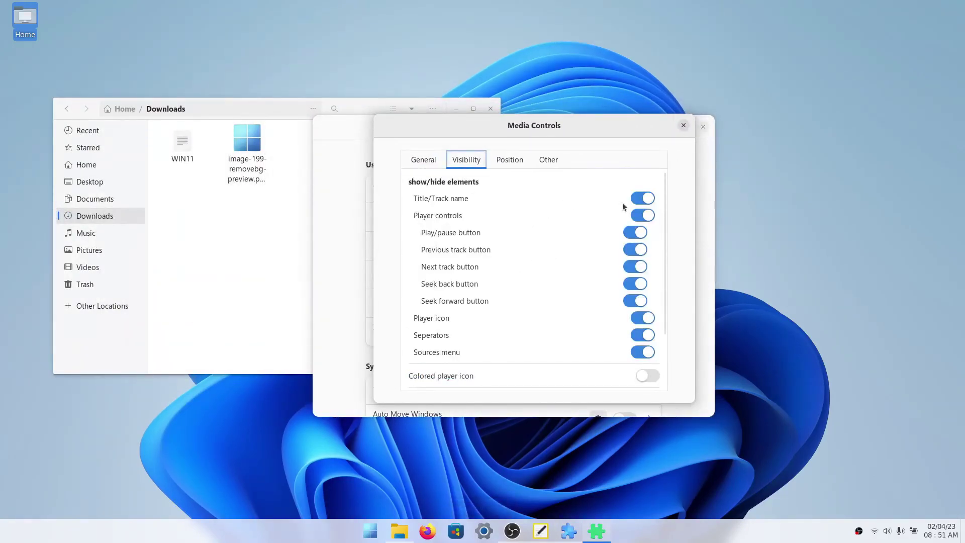
{"action": "left_click", "coordinate": [643, 199]}
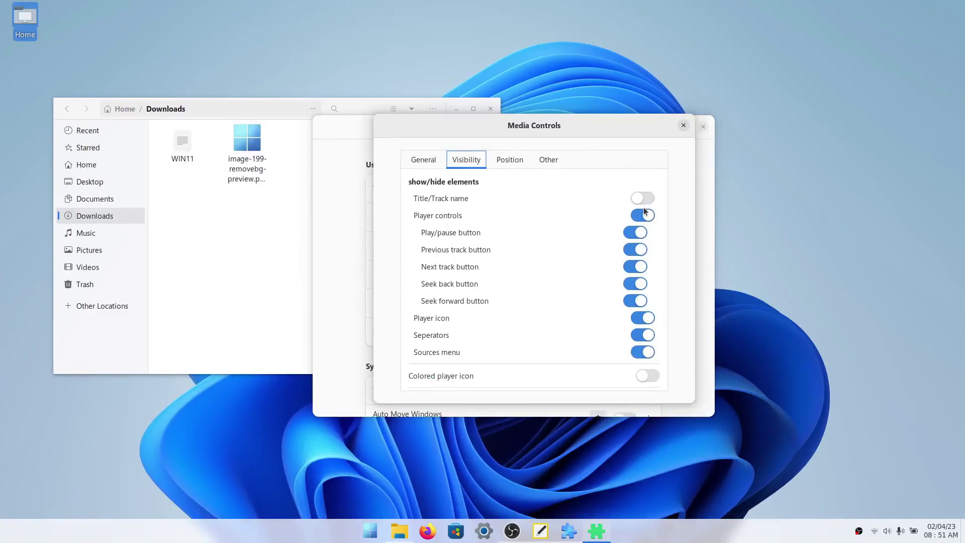
{"action": "left_click", "coordinate": [639, 217]}
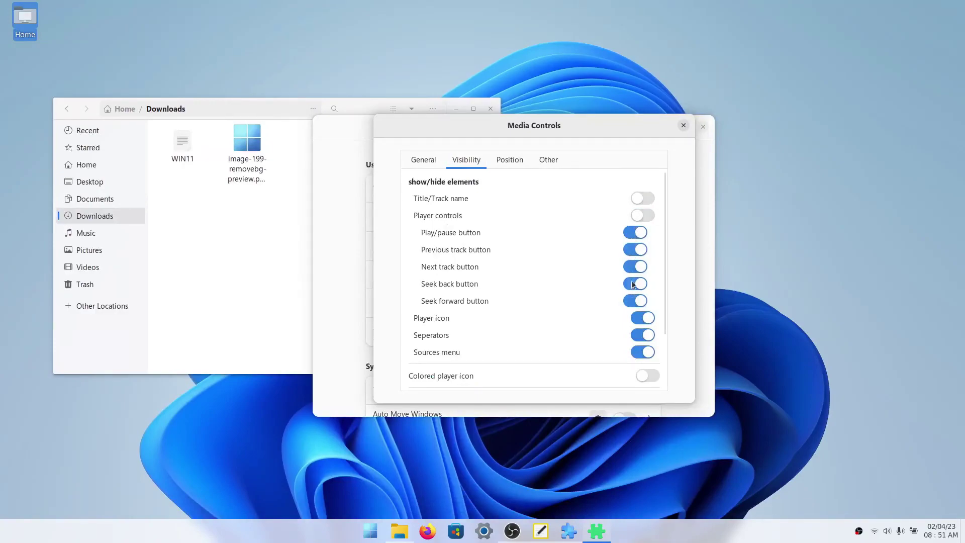
{"action": "key", "text": "Tab"}
{"action": "left_click", "coordinate": [647, 375]}
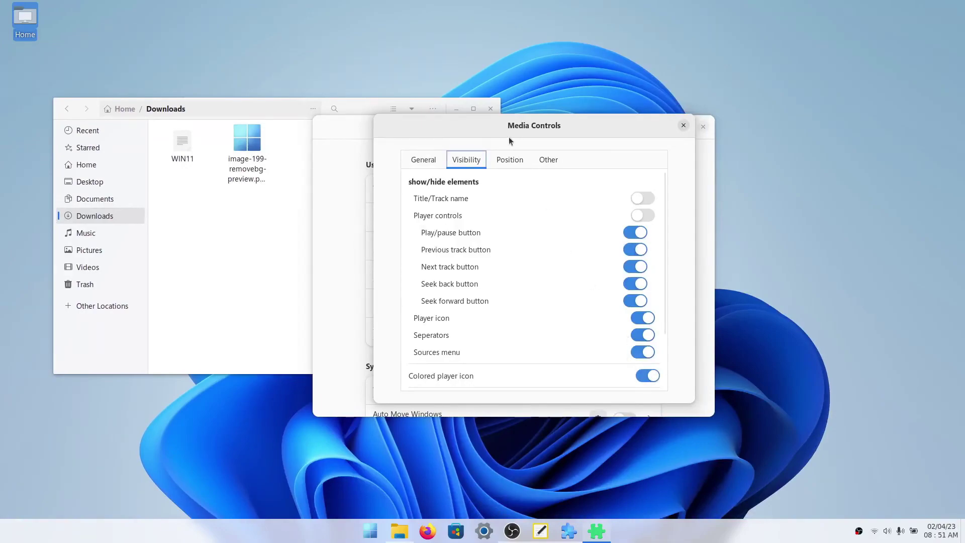
Step: Set the Media Controls extension position to the right
{"action": "left_click", "coordinate": [510, 162]}
{"action": "left_click", "coordinate": [622, 186]}
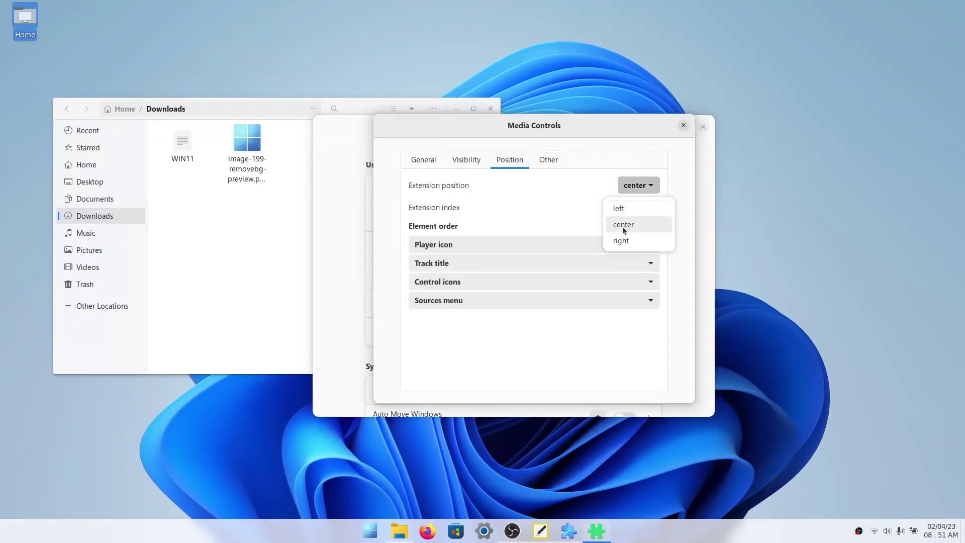
{"action": "left_click", "coordinate": [619, 239]}
Step: Set Left click to Open track information menu and Right click to None
{"action": "left_click", "coordinate": [544, 159]}
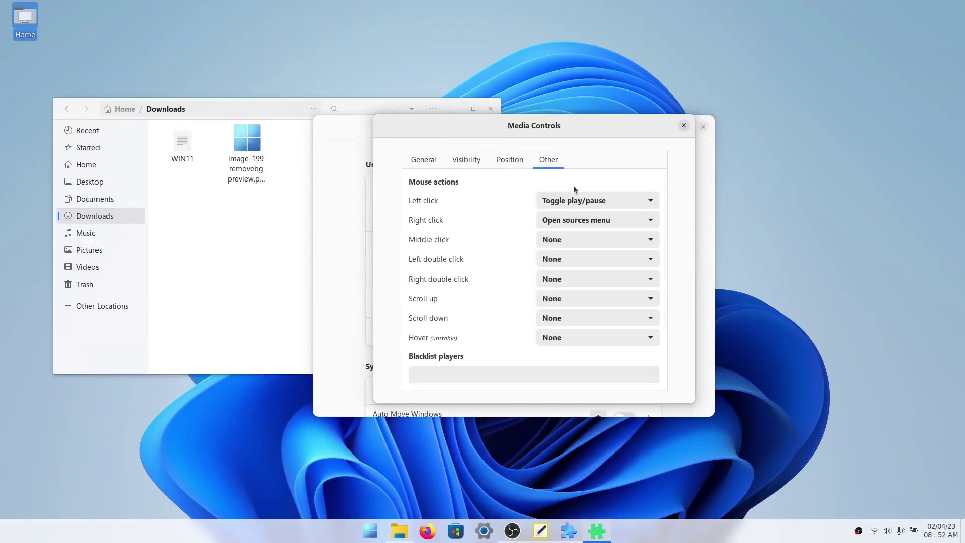
{"action": "left_click", "coordinate": [624, 200]}
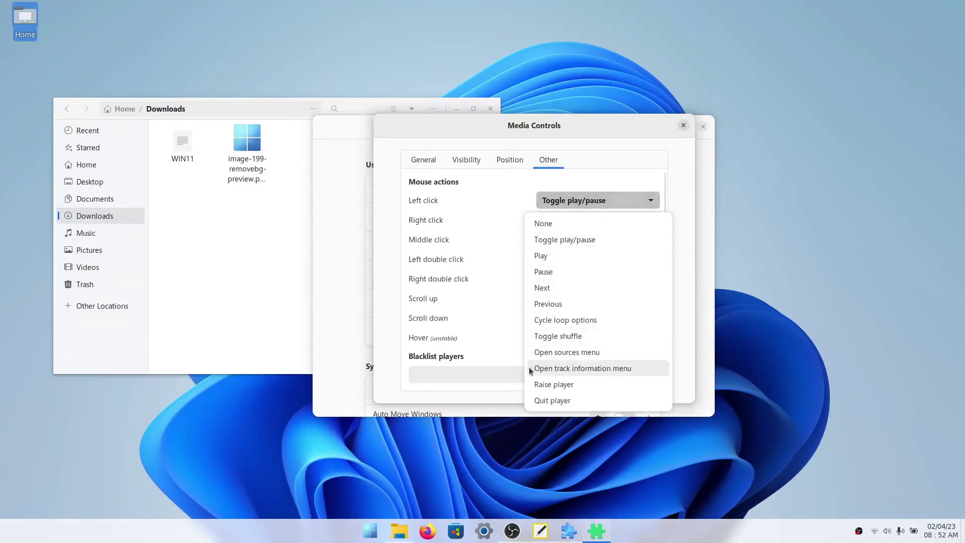
{"action": "left_click", "coordinate": [534, 368]}
{"action": "left_click", "coordinate": [599, 223]}
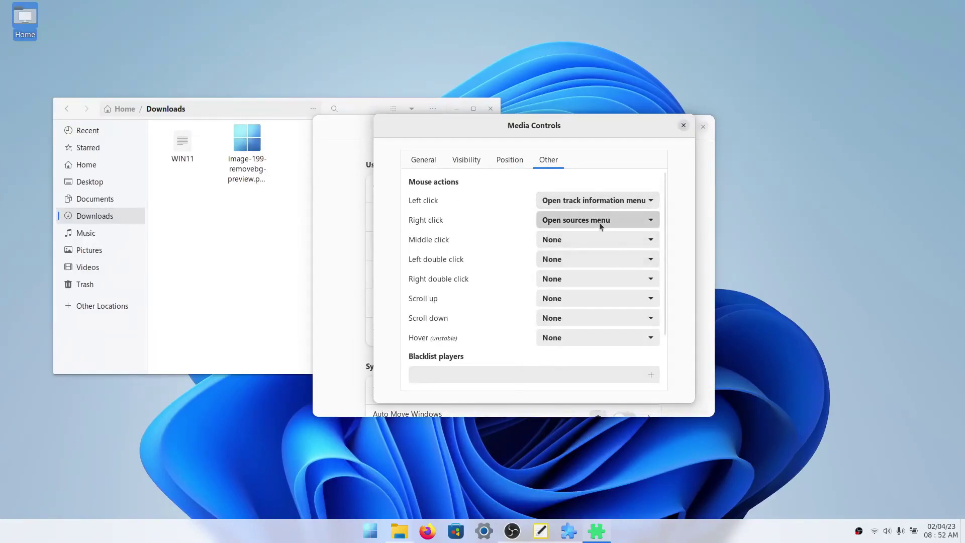
{"action": "left_click", "coordinate": [580, 241]}
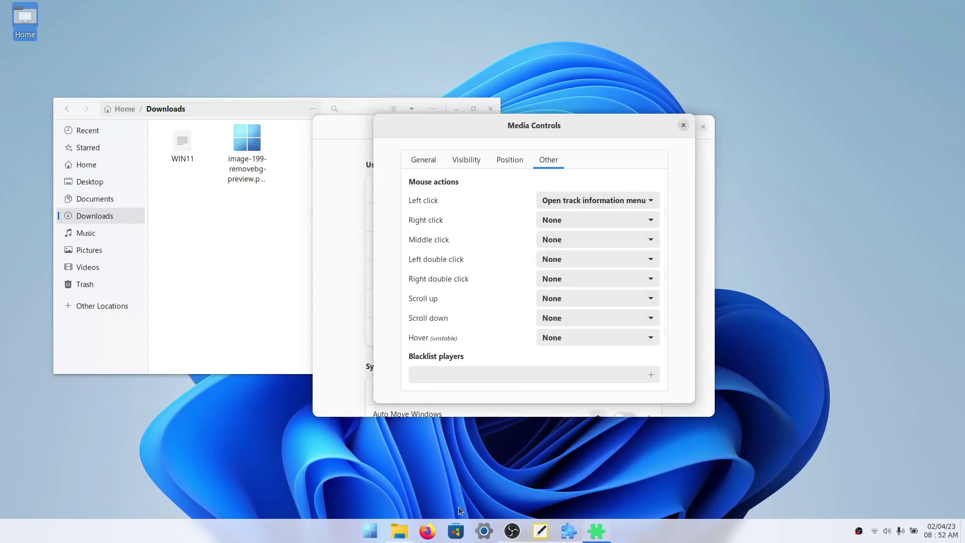
Step: Launch Spotify and test its track information popup from the panel tray
{"action": "key", "text": "super"}
{"action": "type", "text": "spoti"}
{"action": "key", "text": "Return"}
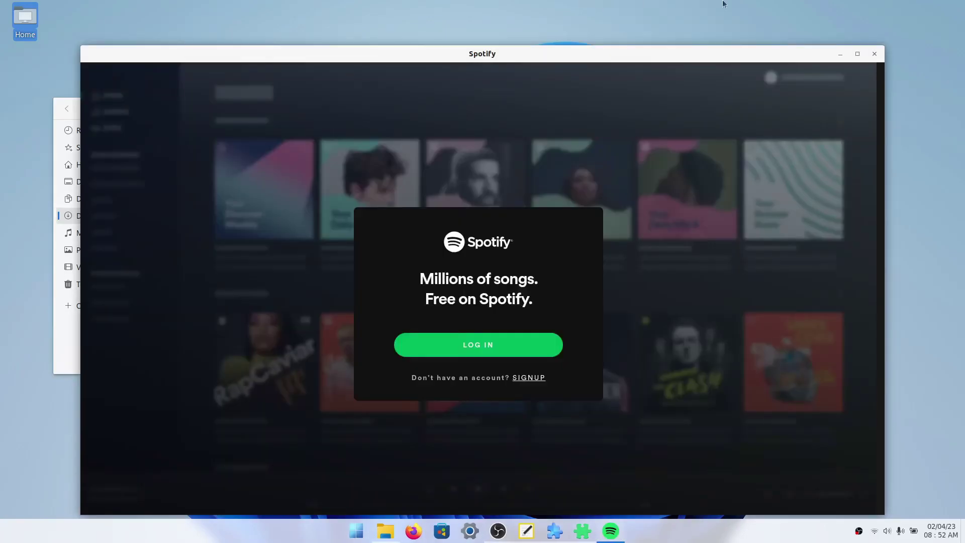
{"action": "left_click", "coordinate": [818, 531]}
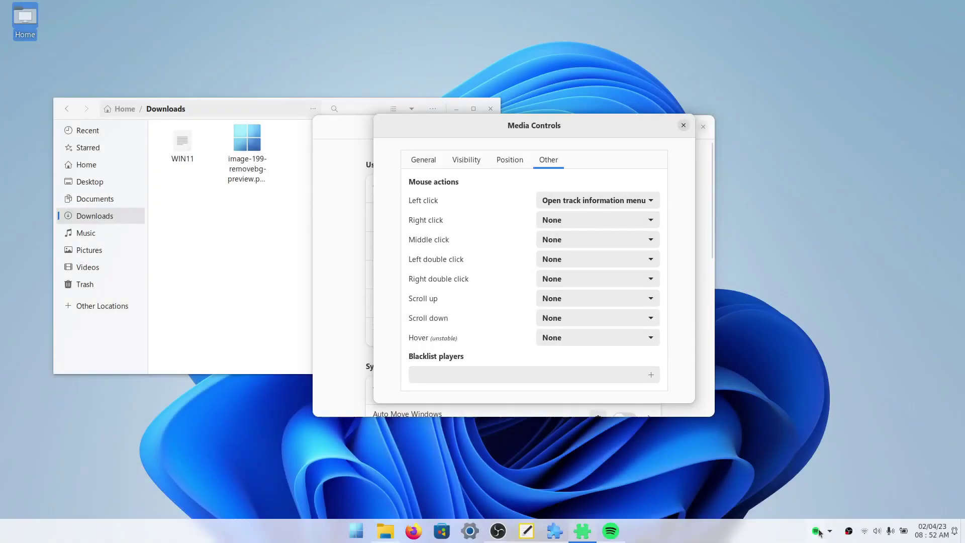
{"action": "left_click", "coordinate": [818, 532]}
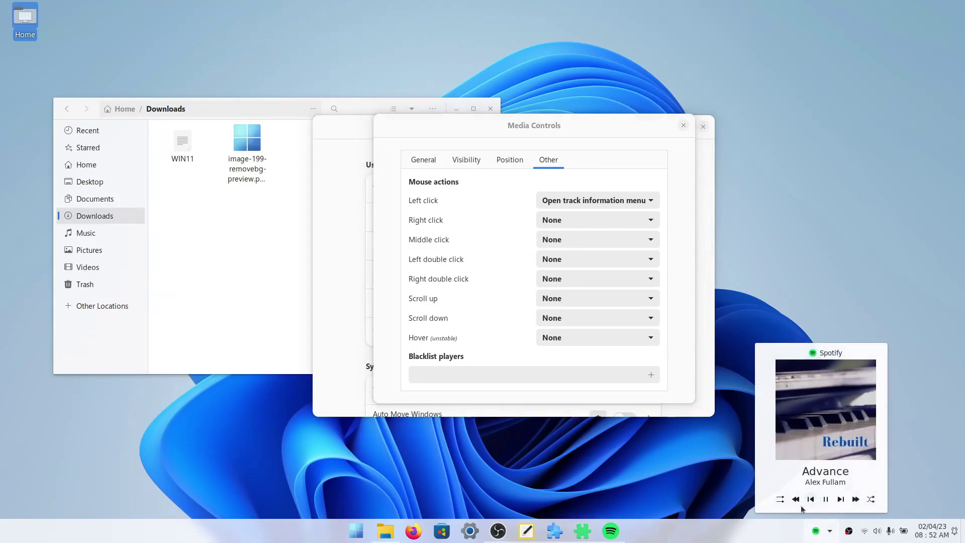
{"action": "left_click", "coordinate": [916, 479]}
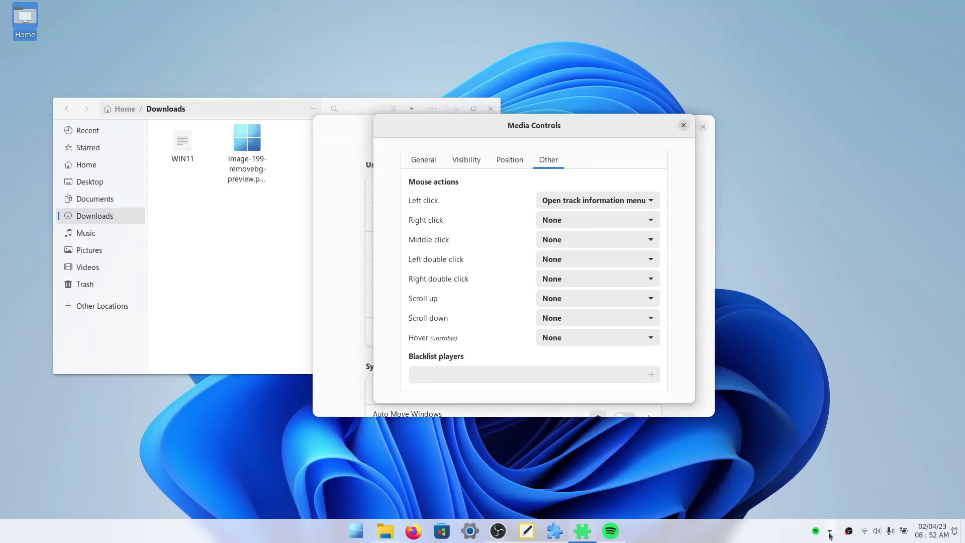
Step: Turn off Sources menu in Visibility and recheck the tray popup
{"action": "left_click", "coordinate": [465, 161]}
{"action": "scroll", "coordinate": [456, 338], "scroll_direction": "down", "scroll_amount": 3}
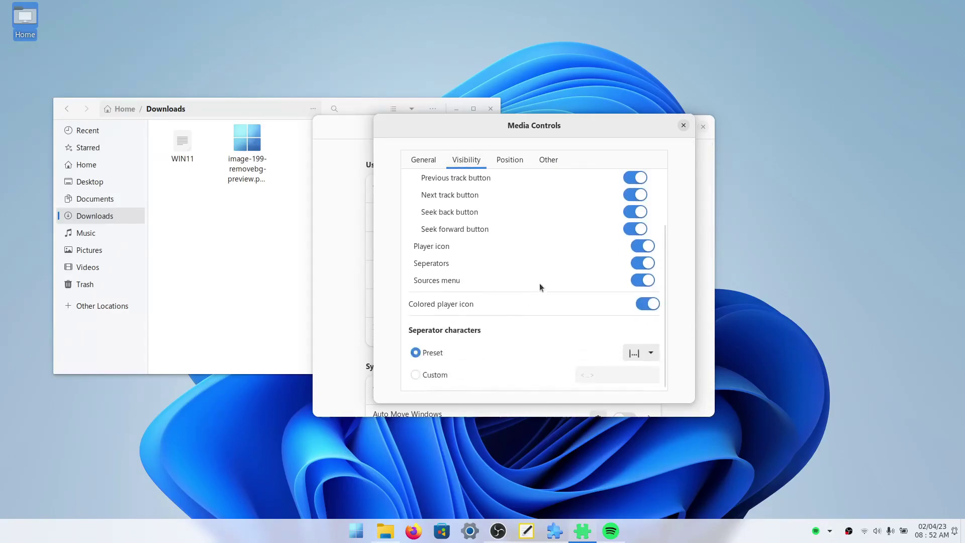
{"action": "left_click", "coordinate": [641, 281]}
{"action": "left_click", "coordinate": [828, 531]}
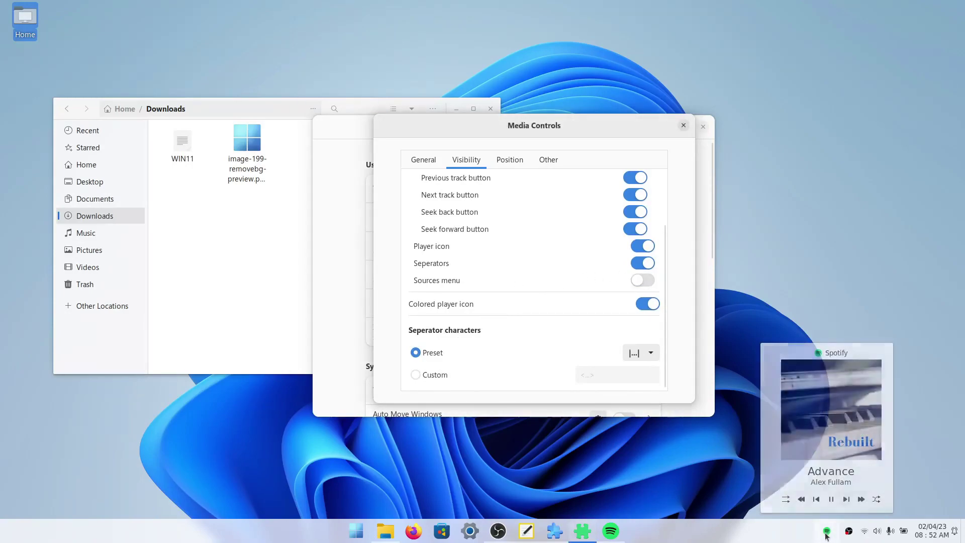
{"action": "left_click", "coordinate": [666, 461]}
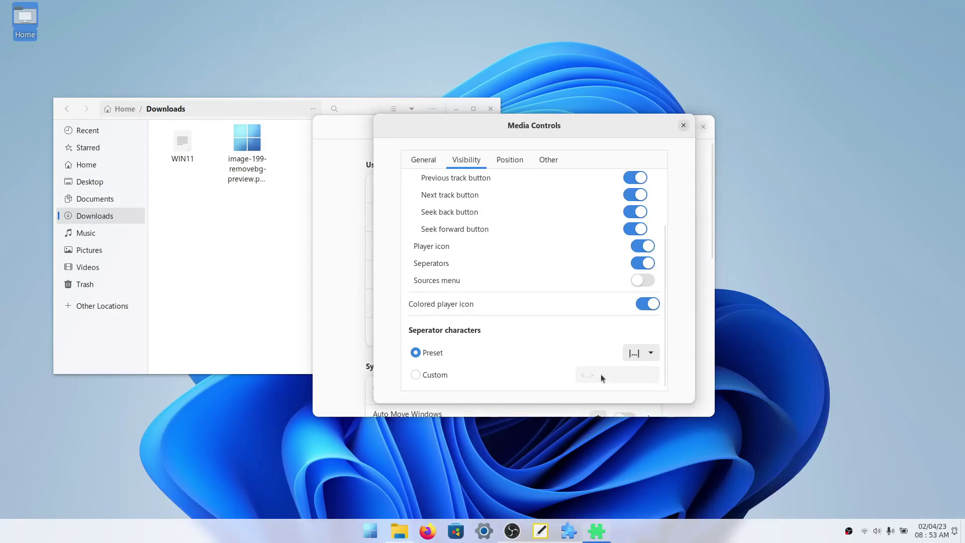
Step: Close the Media Controls settings, Extension Manager and Files windows
{"action": "left_click", "coordinate": [683, 125]}
{"action": "left_click", "coordinate": [703, 126]}
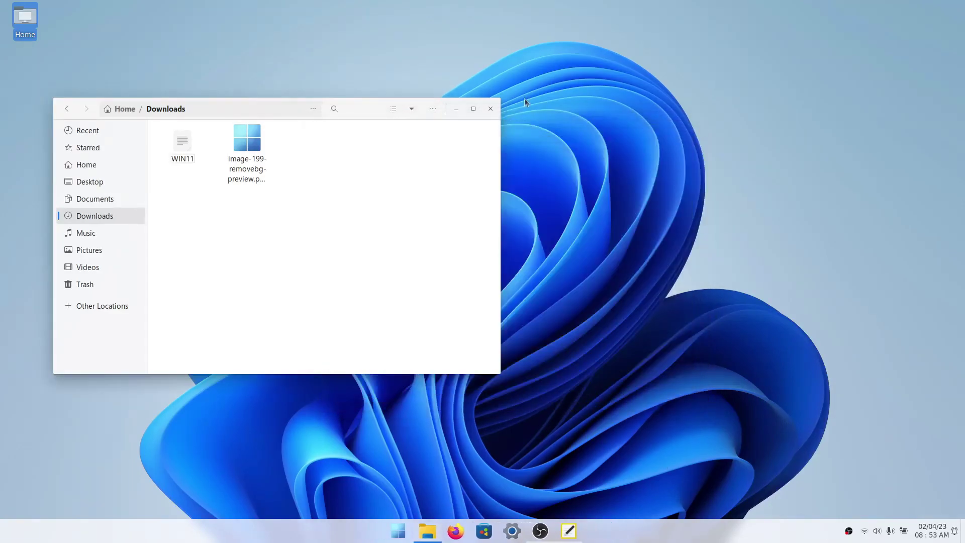
{"action": "left_click", "coordinate": [490, 109]}
Step: In Tweaks Appearance, set the cursor theme to DMZ-White, then close Tweaks
{"action": "key", "text": "super"}
{"action": "type", "text": "tweaks"}
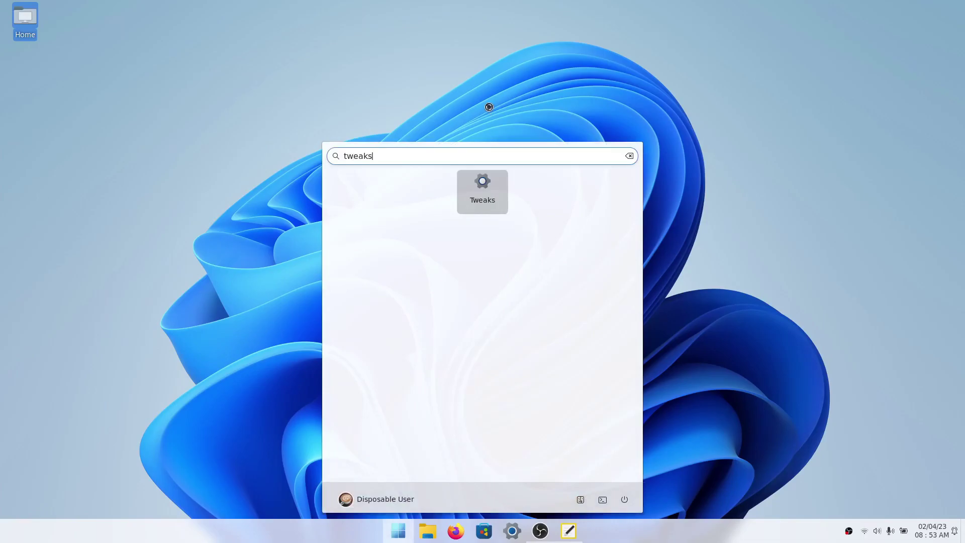
{"action": "key", "text": "Return"}
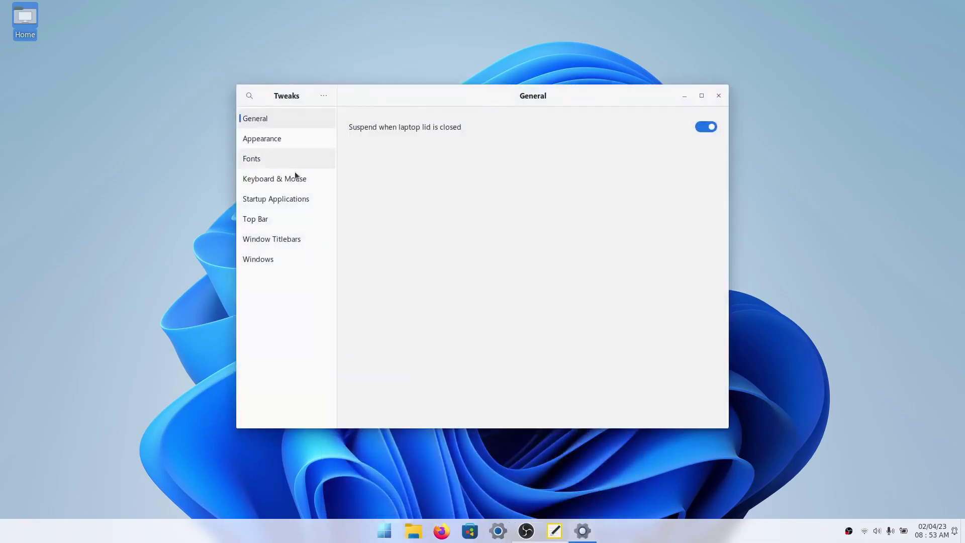
{"action": "left_click", "coordinate": [301, 136]}
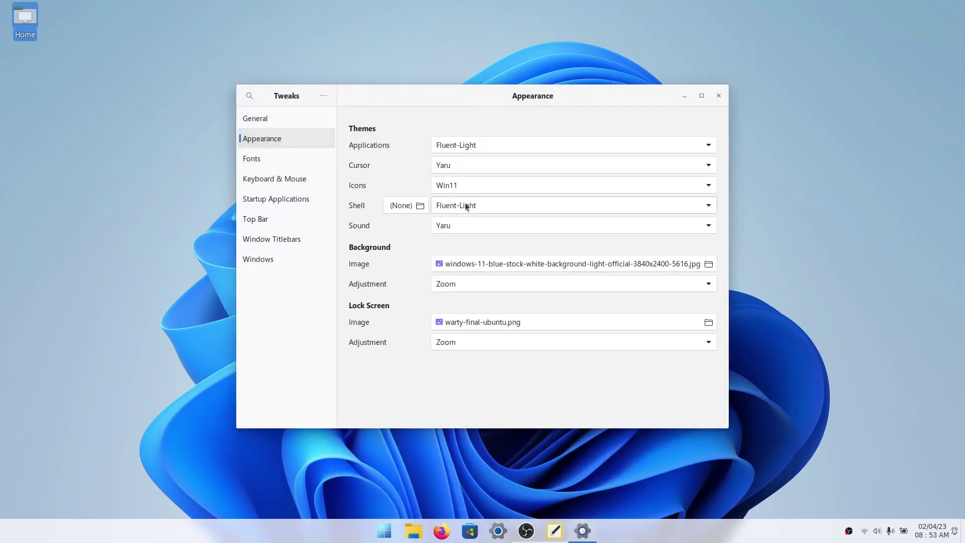
{"action": "left_click", "coordinate": [458, 168]}
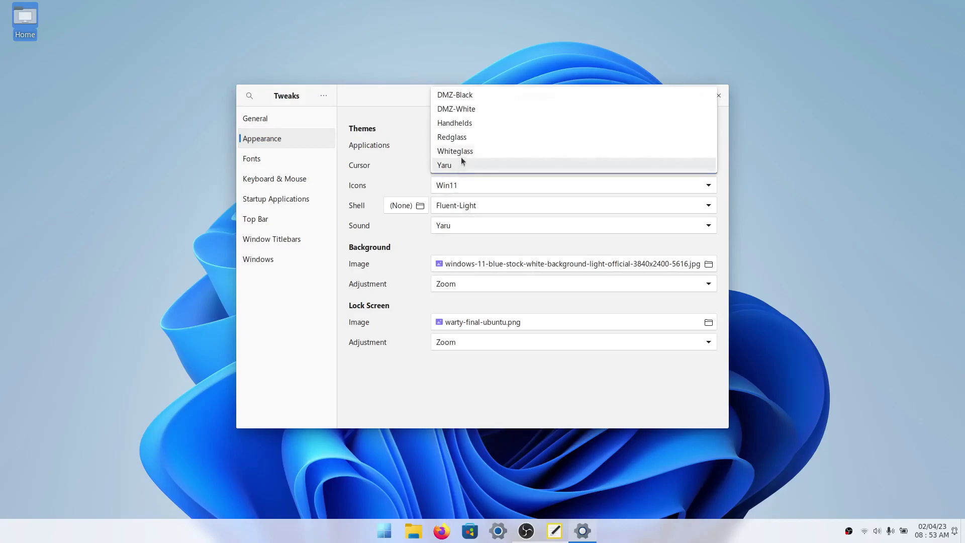
{"action": "left_click", "coordinate": [468, 111]}
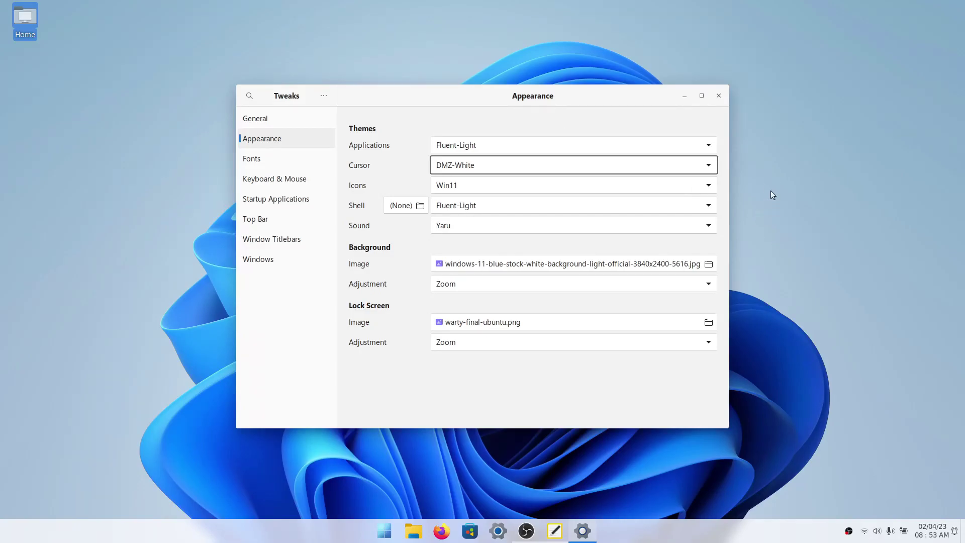
{"action": "left_click", "coordinate": [718, 98]}
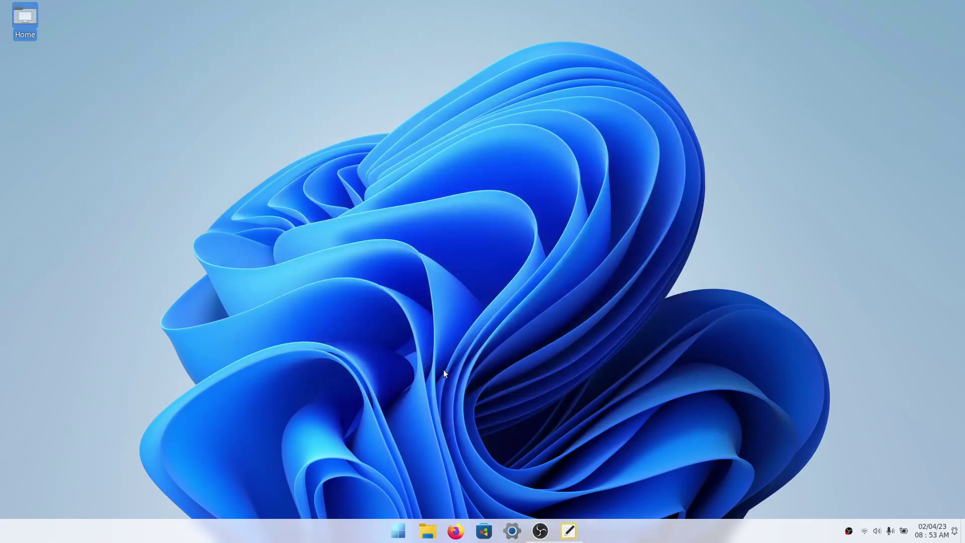
Step: Reopen Tweaks and set the Applications and Shell themes both to Fluent-Dark
{"action": "key", "text": "super"}
{"action": "type", "text": "twea"}
{"action": "key", "text": "Return"}
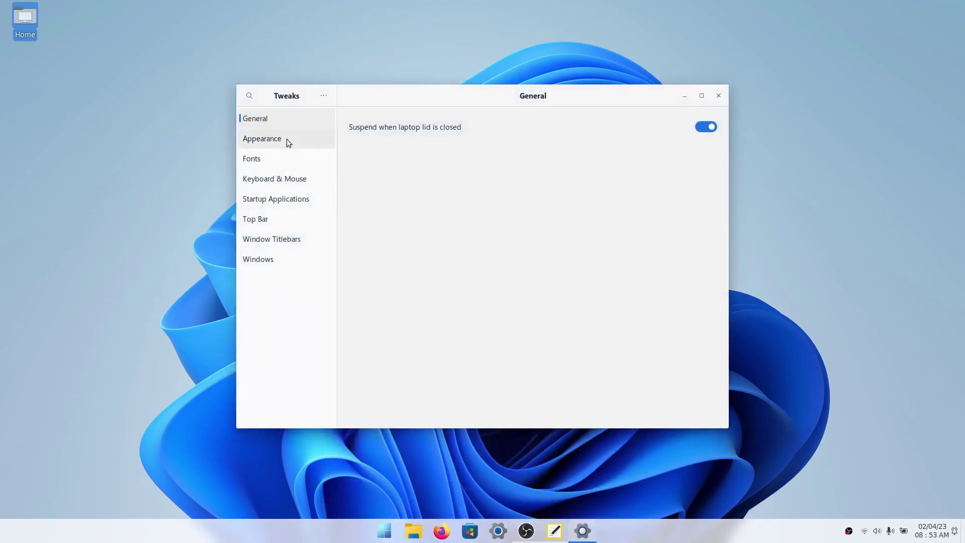
{"action": "left_click", "coordinate": [288, 140]}
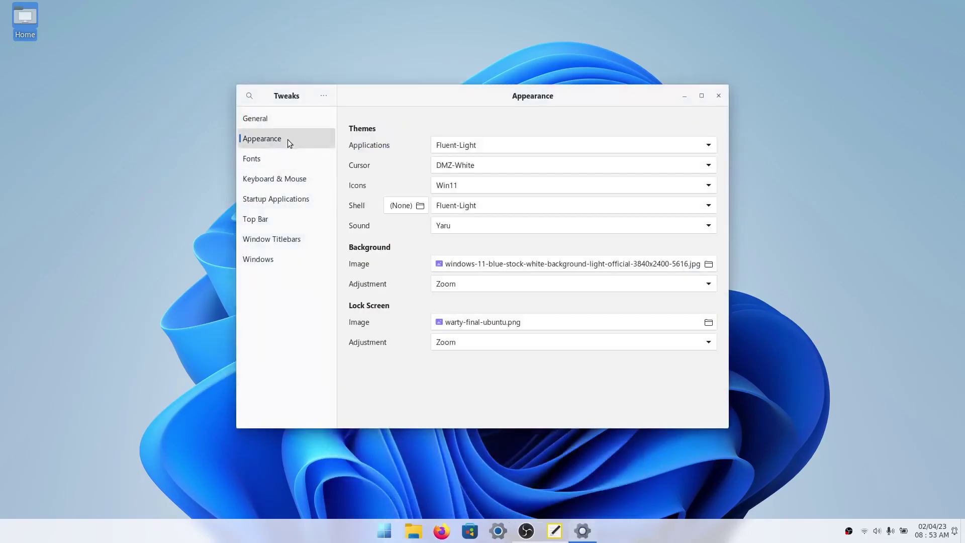
{"action": "left_click", "coordinate": [568, 145]}
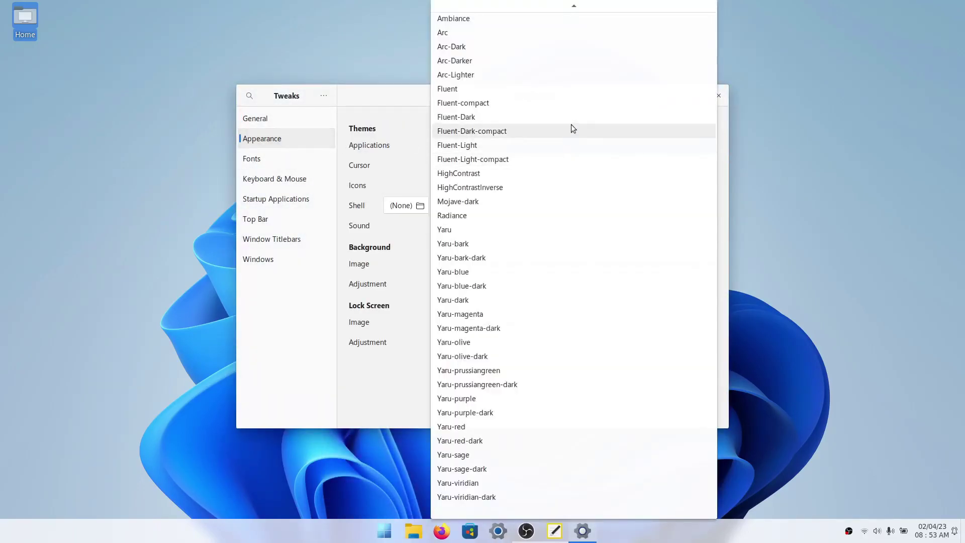
{"action": "left_click", "coordinate": [573, 119]}
{"action": "left_click", "coordinate": [521, 203]}
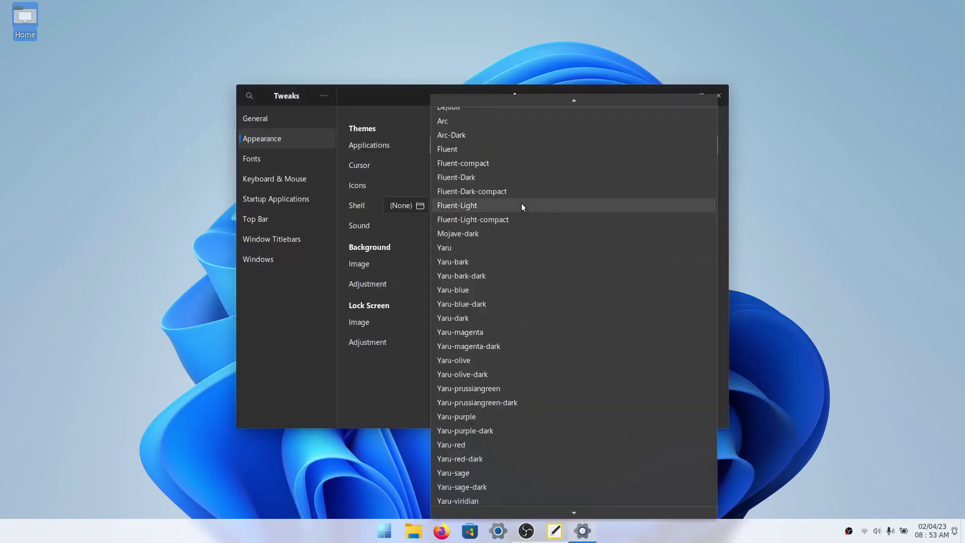
{"action": "left_click", "coordinate": [526, 177]}
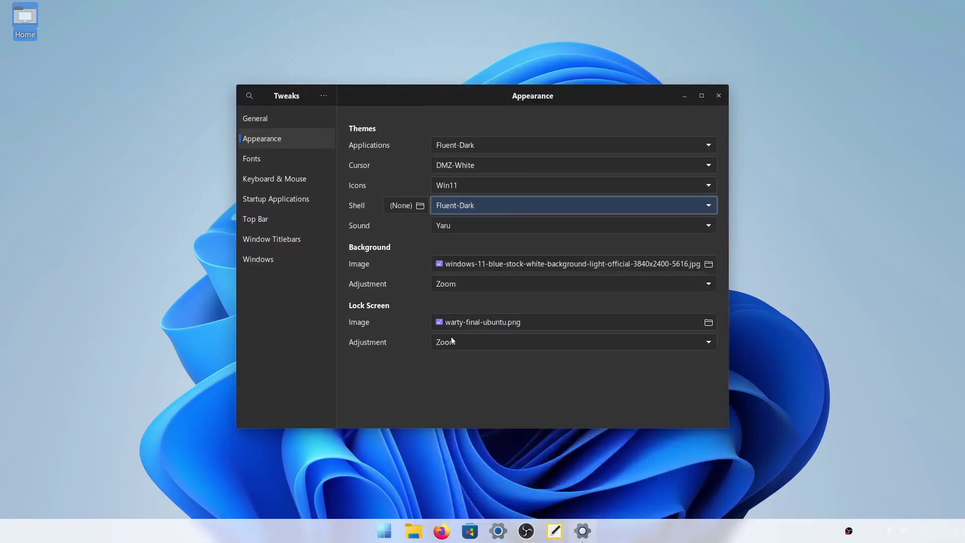
Step: In Chrome, load the 4kwallpapers Windows 11 dark page and download the original image
{"action": "key", "text": "super"}
{"action": "type", "text": "chr"}
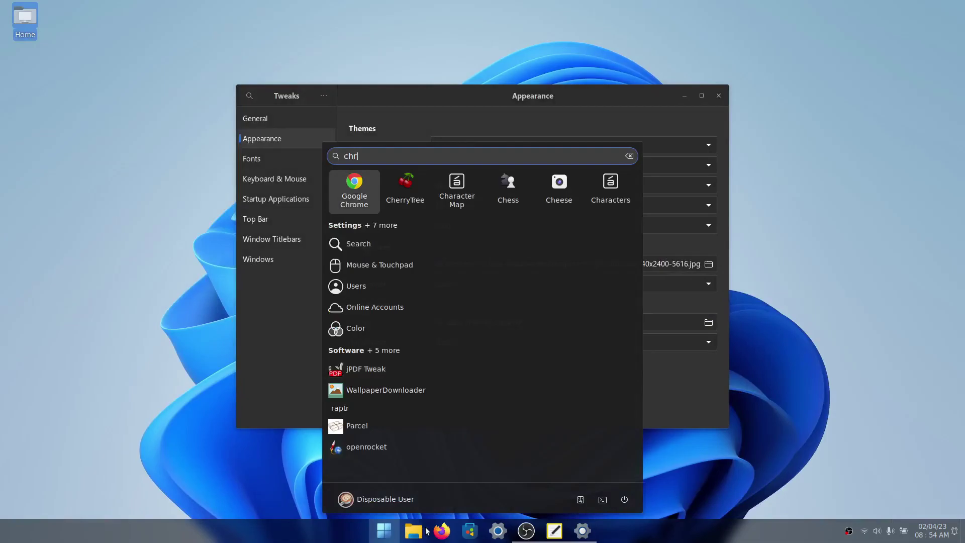
{"action": "key", "text": "Return"}
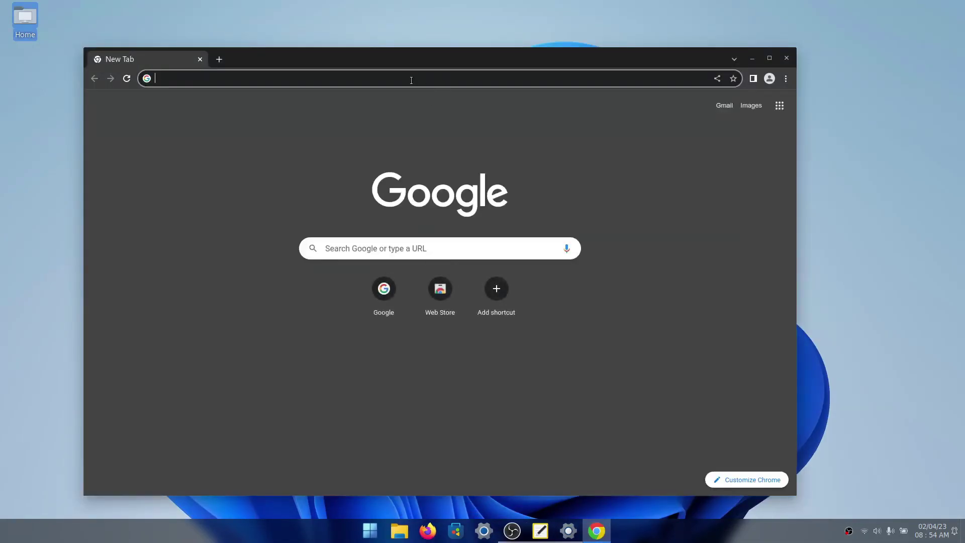
{"action": "type", "text": "4kwallpapers.com/abstract/windows-11-dark-mode-blue-stock-official-5630.html"}
{"action": "key", "text": "Return"}
{"action": "left_click", "coordinate": [457, 250]}
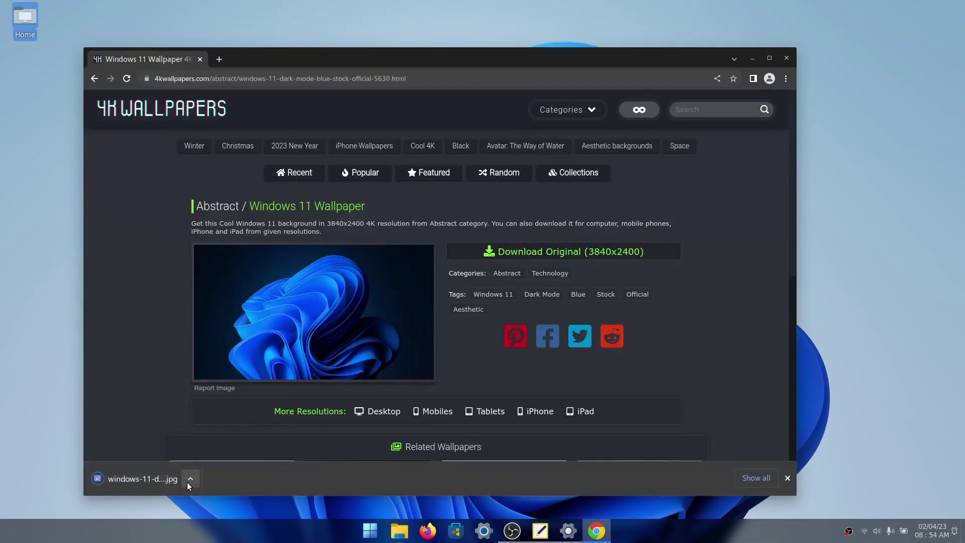
Step: Set the downloaded image as wallpaper, then close Files, Chrome and Tweaks
{"action": "left_click", "coordinate": [190, 479]}
{"action": "right_click", "coordinate": [647, 83]}
{"action": "left_click", "coordinate": [676, 237]}
{"action": "left_click", "coordinate": [798, 58]}
{"action": "left_click", "coordinate": [786, 57]}
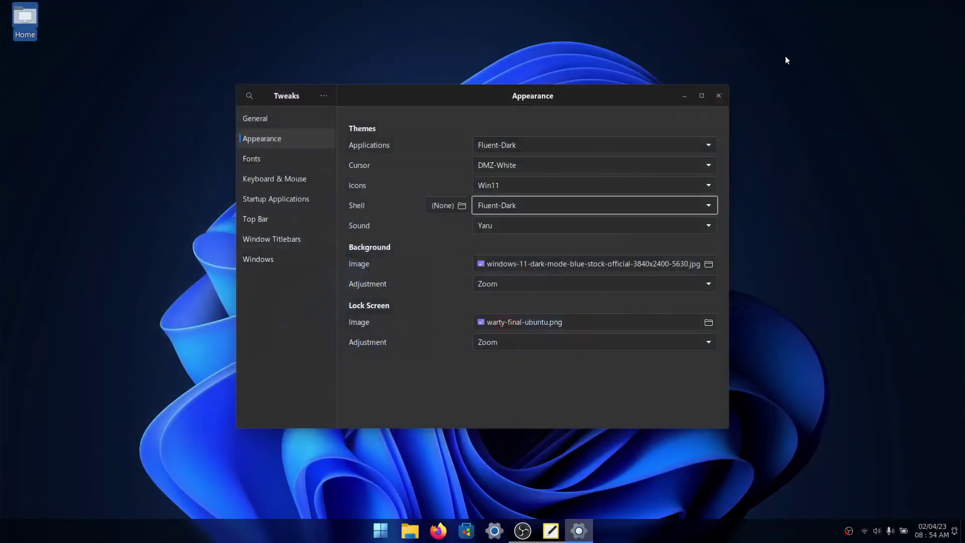
{"action": "left_click", "coordinate": [719, 96]}
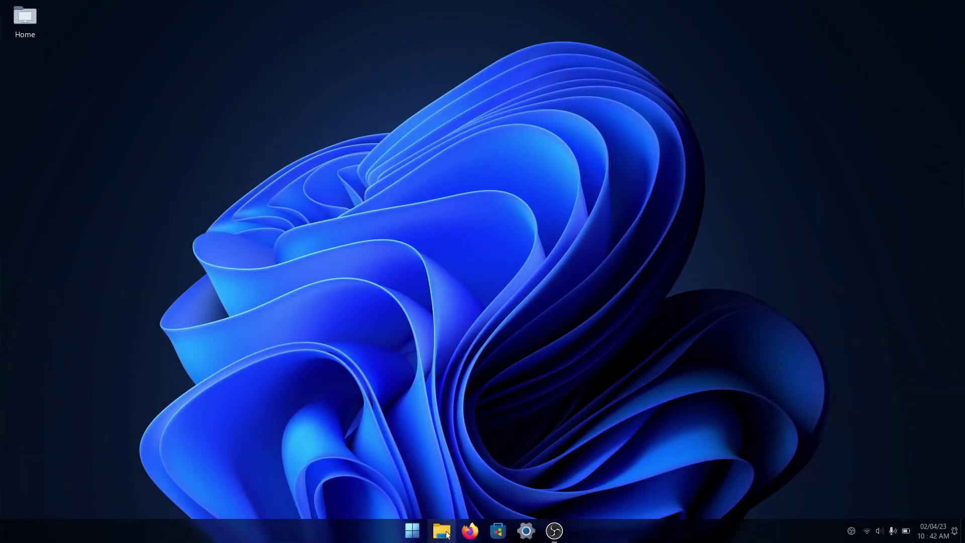
Step: Open Home in Files and delete Fluent-gtk-theme, segoe-ui-linux and Win11-icon-theme
{"action": "left_click", "coordinate": [448, 534]}
{"action": "left_click_drag", "start_coordinate": [349, 96], "coordinate": [509, 154]}
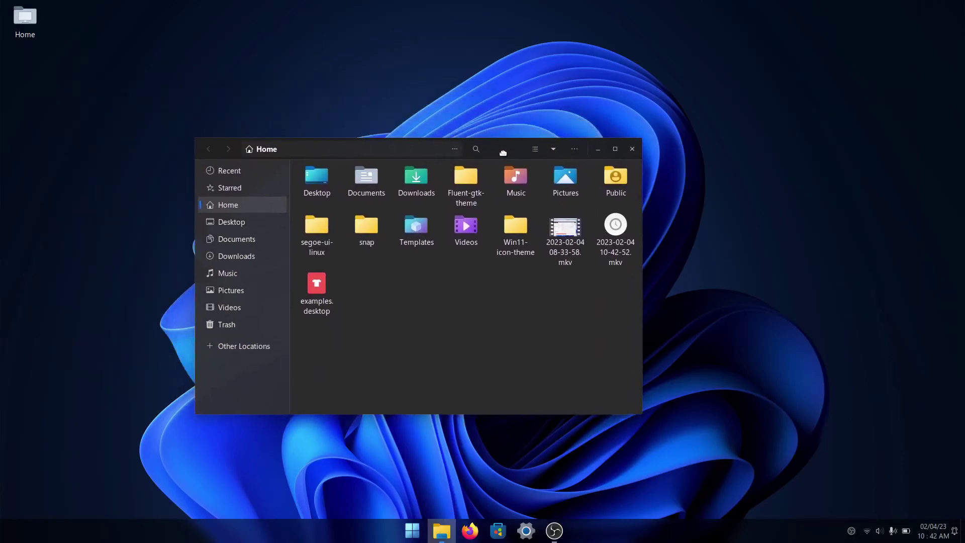
{"action": "left_click", "coordinate": [470, 200]}
{"action": "key", "text": "Delete"}
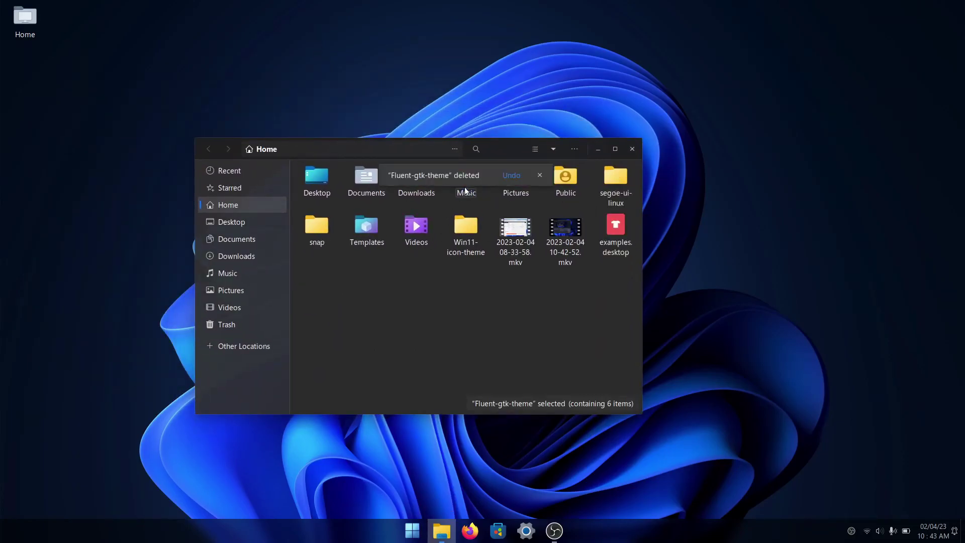
{"action": "left_click", "coordinate": [616, 183]}
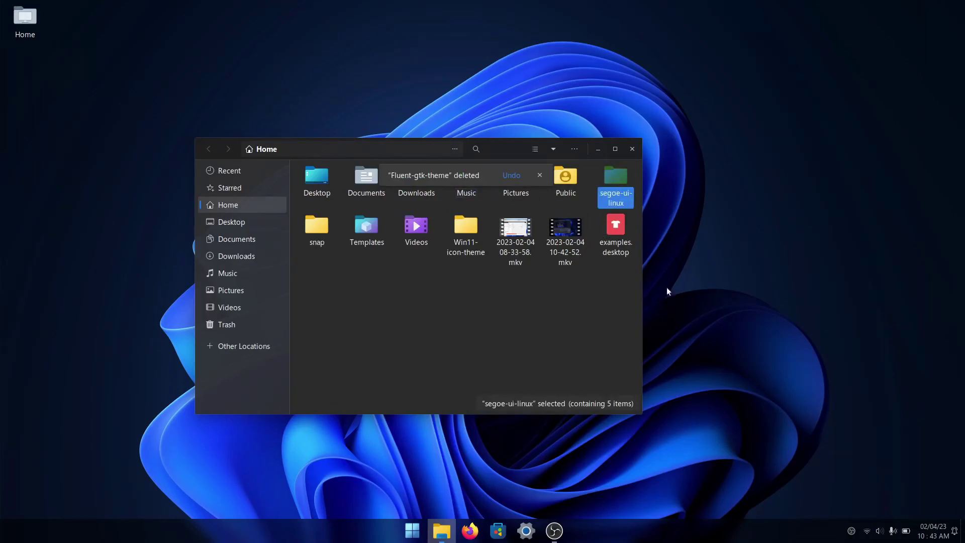
{"action": "key", "text": "Delete"}
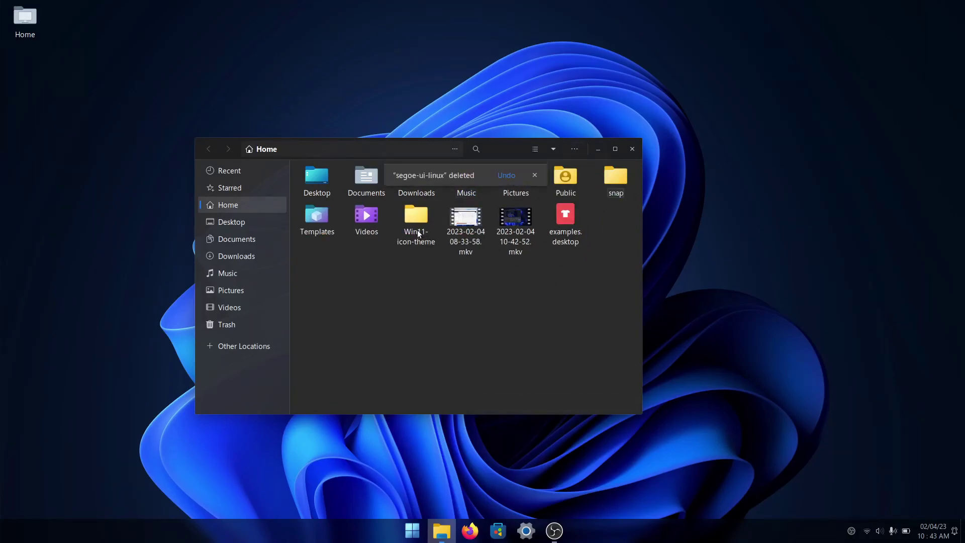
{"action": "left_click", "coordinate": [415, 224]}
{"action": "key", "text": "Delete"}
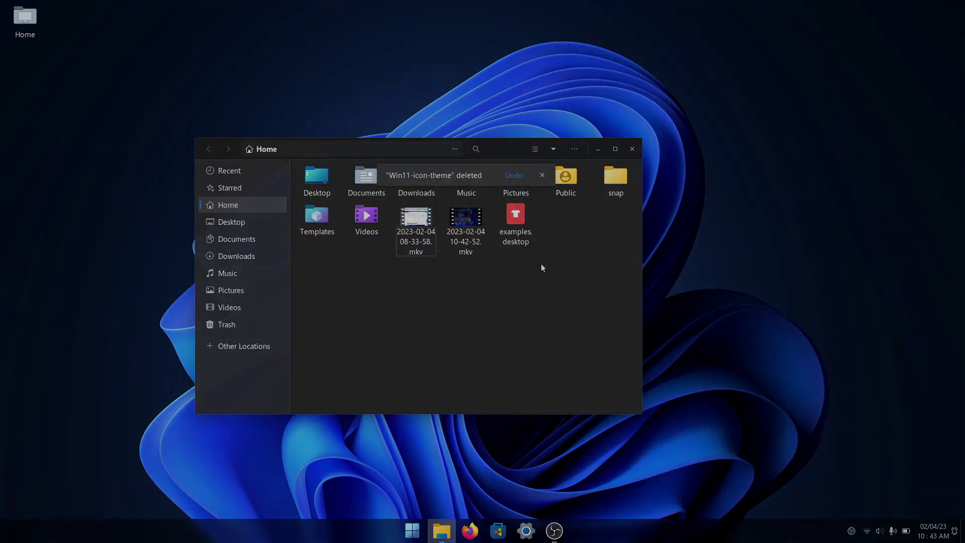